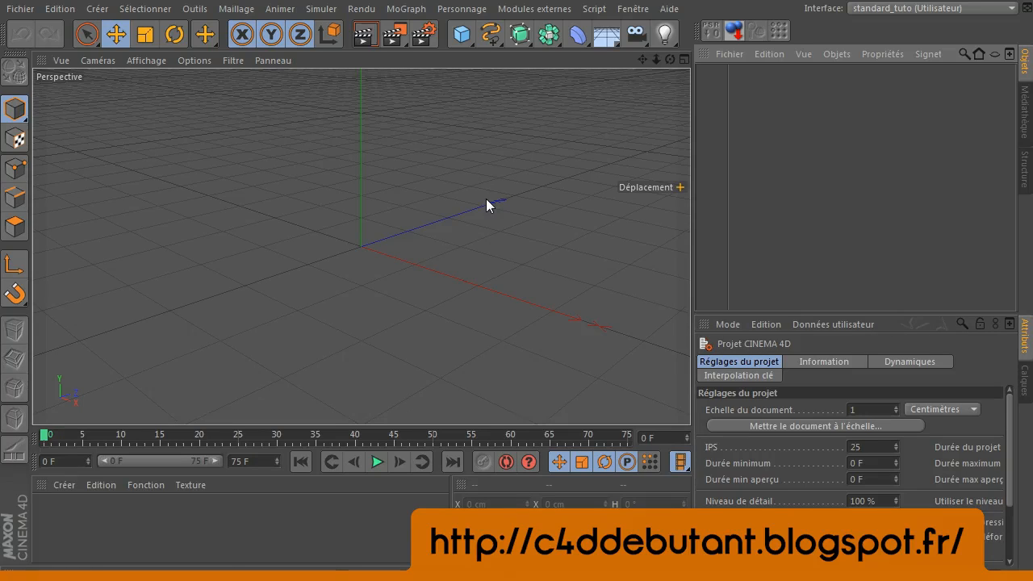
# - Add a dynamics connector (Connecteur) to the scene and set its type to Suspension de roue
pyautogui.click(321, 16)
pyautogui.moveTo(328, 51)
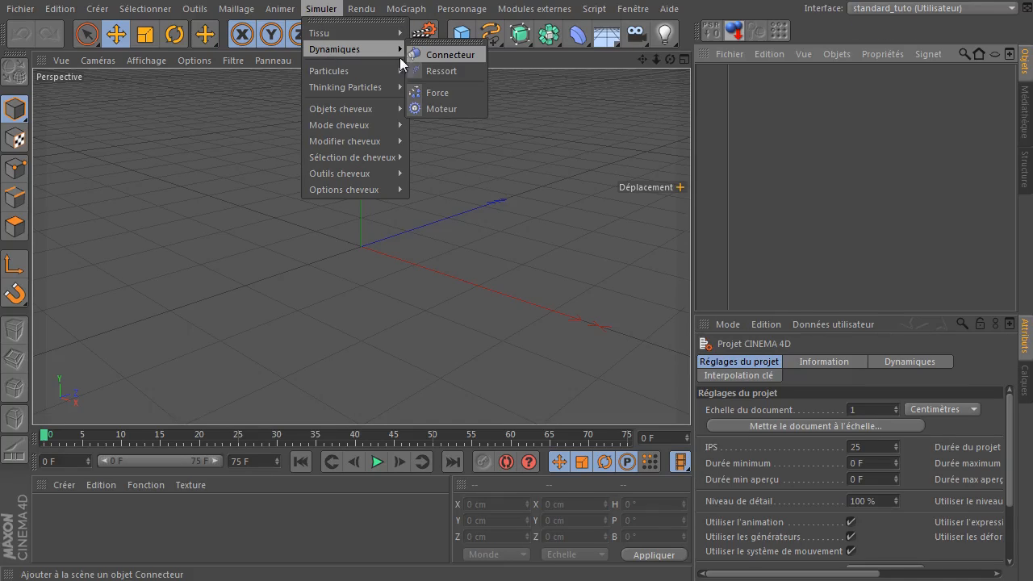
pyautogui.click(455, 55)
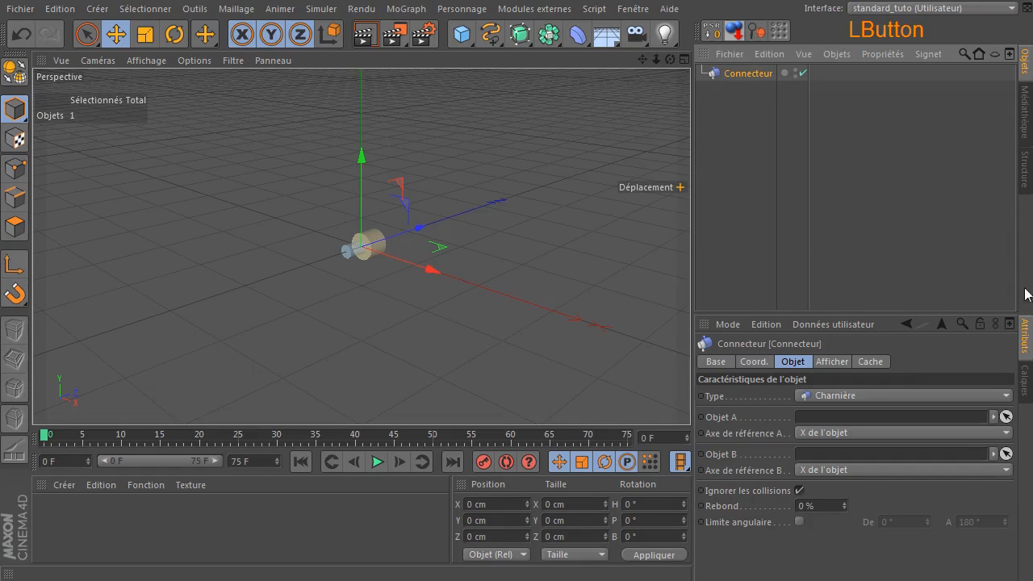
pyautogui.moveTo(856, 313); pyautogui.dragTo(860, 203)
pyautogui.click(852, 282)
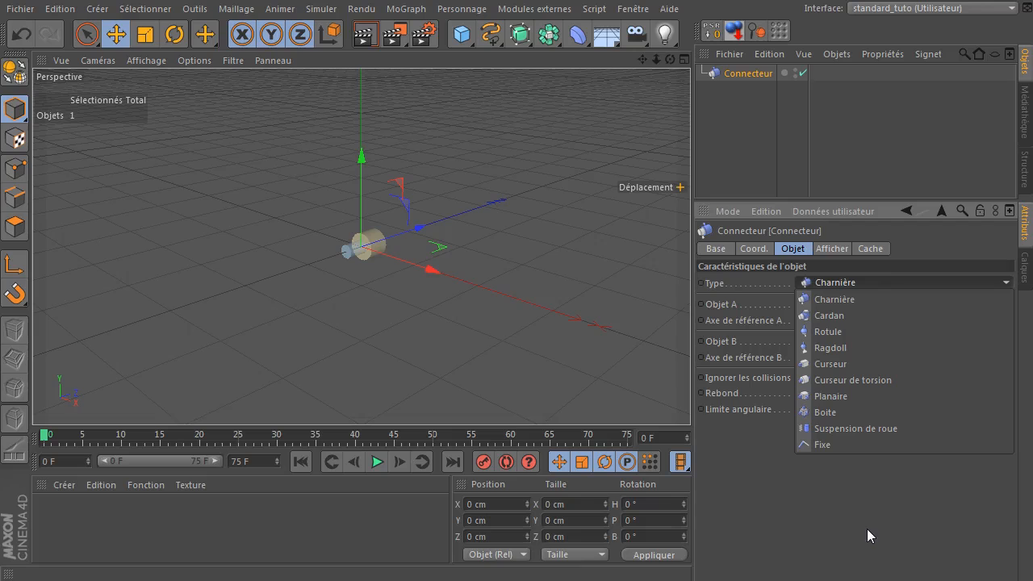
pyautogui.click(858, 426)
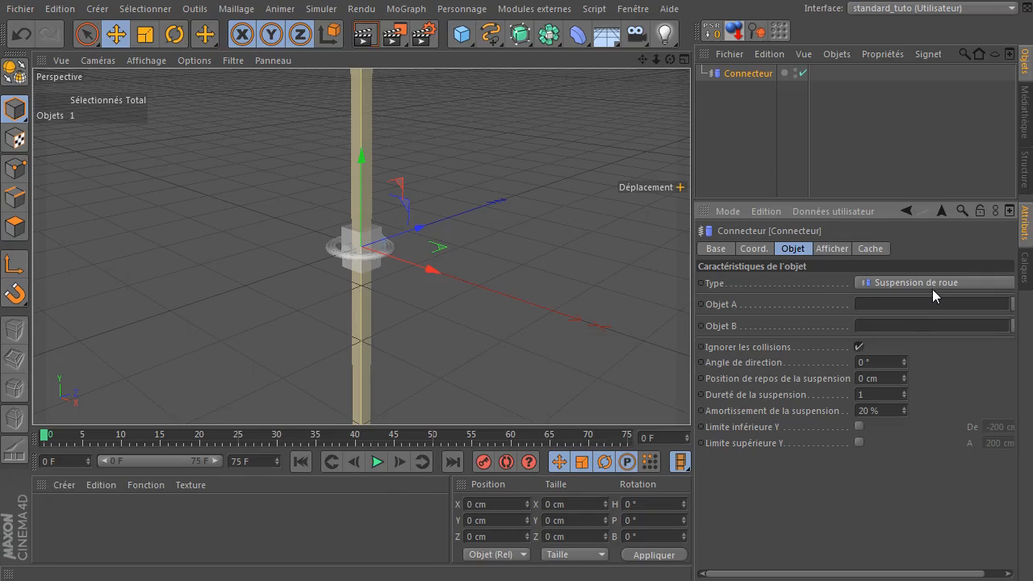
# - Enable both the lower and upper Y limits (Limite inférieure Y, Limite supérieure Y) of the suspension connector
pyautogui.moveTo(657, 59)
pyautogui.mouseDown()
pyautogui.moveTo(621, 62)
pyautogui.moveTo(657, 59)
pyautogui.mouseUp()
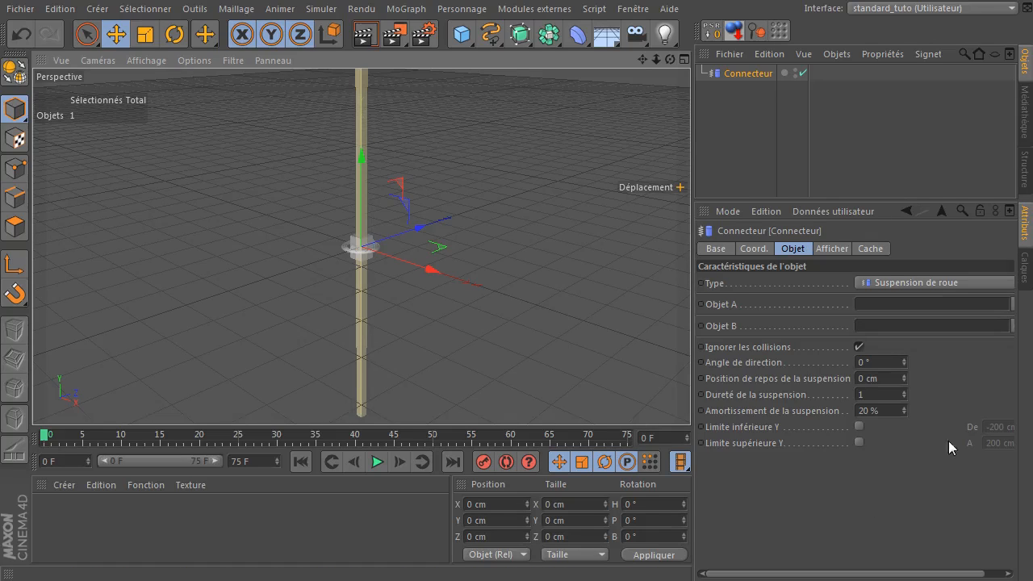
pyautogui.click(858, 426)
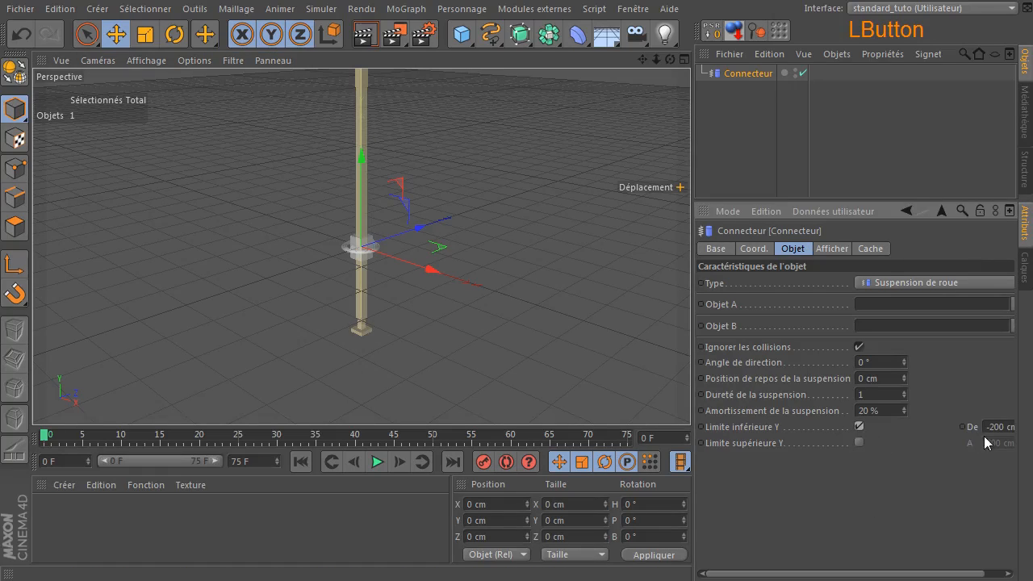
pyautogui.click(858, 443)
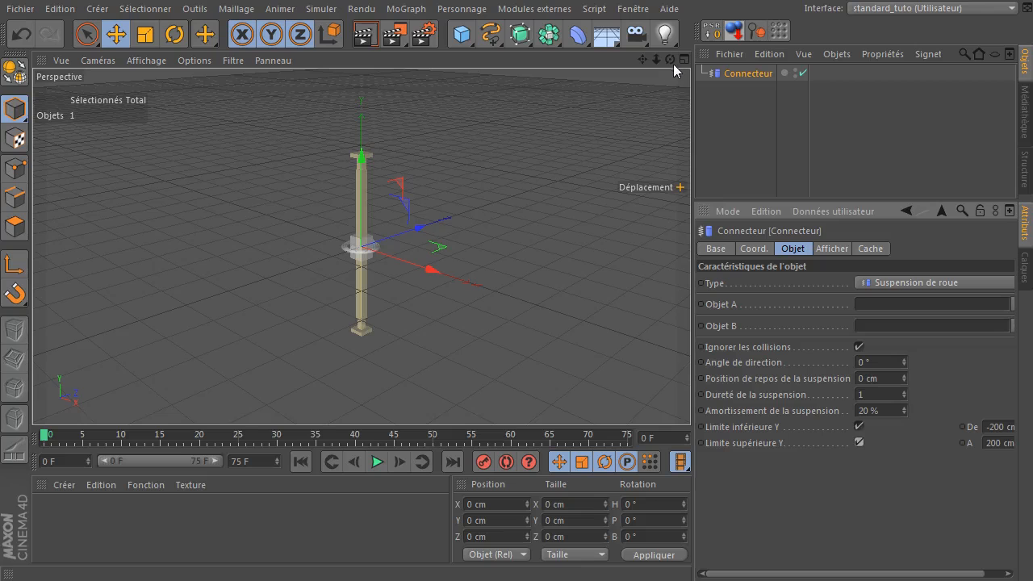
# - Examine the suspension connector's rail, spring and wheel hub closely from several angles
pyautogui.moveTo(670, 60); pyautogui.dragTo(694, 76)
pyautogui.moveTo(361, 246); pyautogui.dragTo(359, 242)
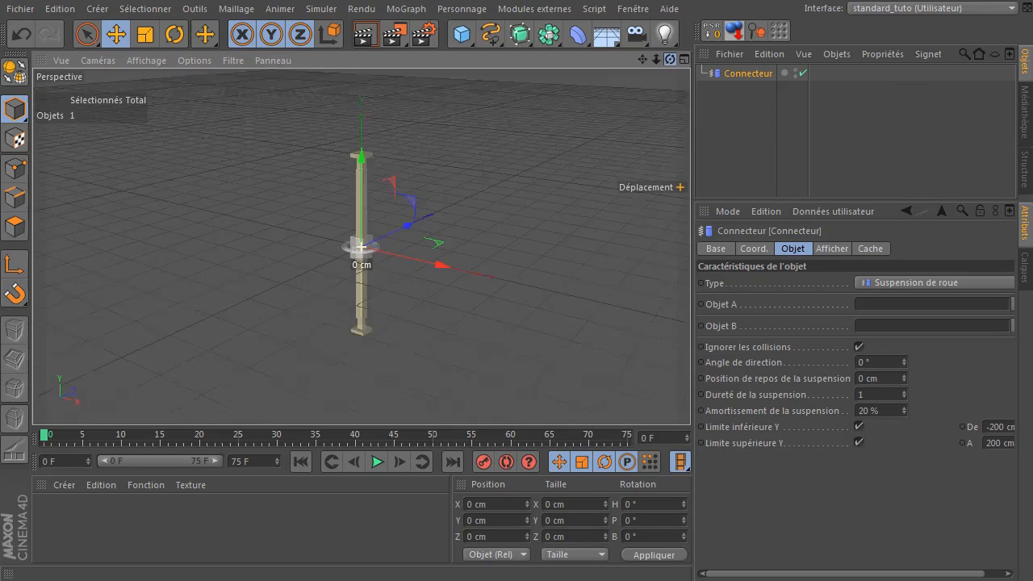
pyautogui.scroll(4, 396, 275)
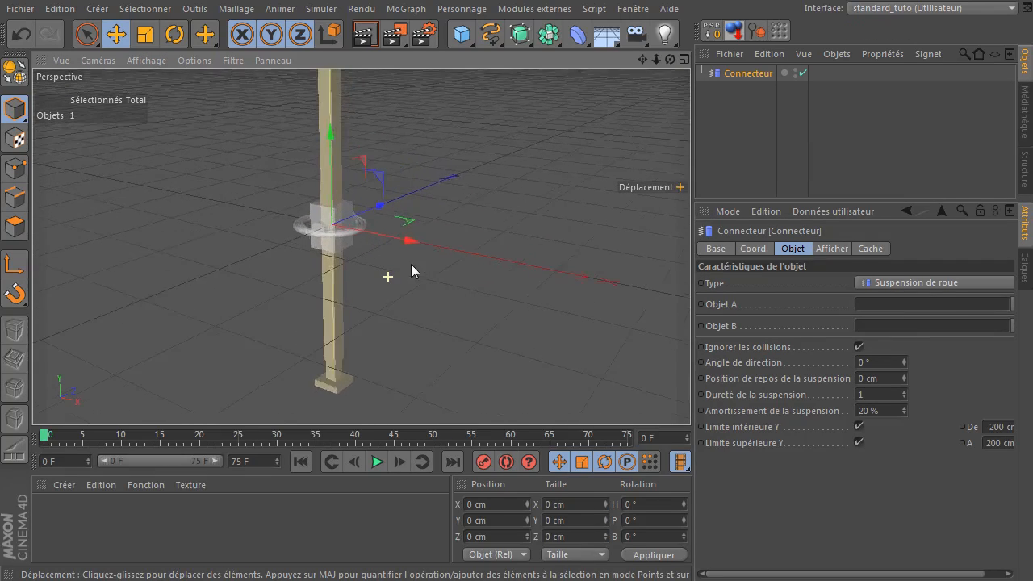
pyautogui.moveTo(670, 59); pyautogui.dragTo(682, 66)
pyautogui.keyDown('alt'); pyautogui.moveTo(347, 237); pyautogui.dragTo(260, 236); pyautogui.keyUp('alt')
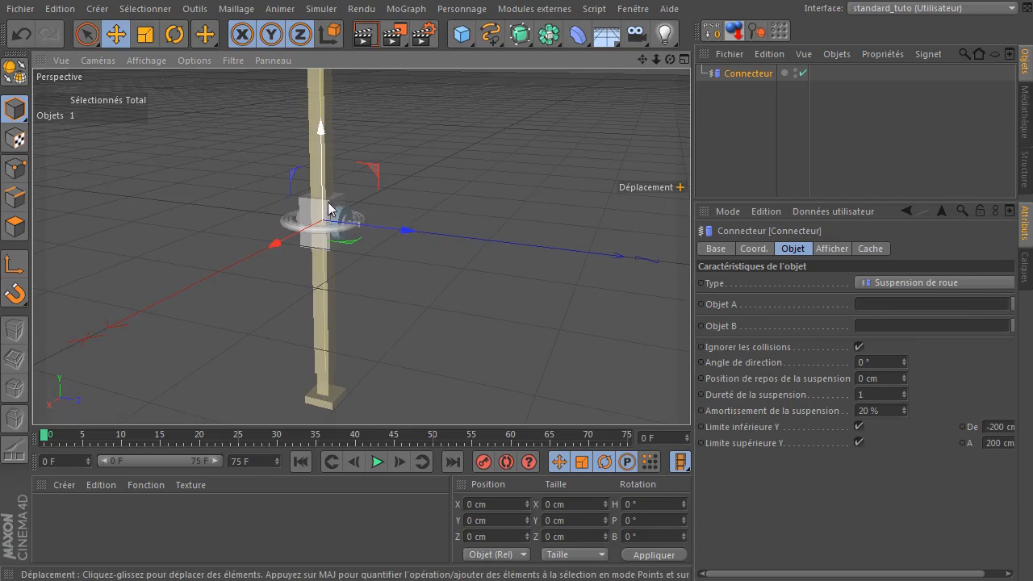
pyautogui.scroll(2, 335, 235)
pyautogui.scroll(3, 335, 229)
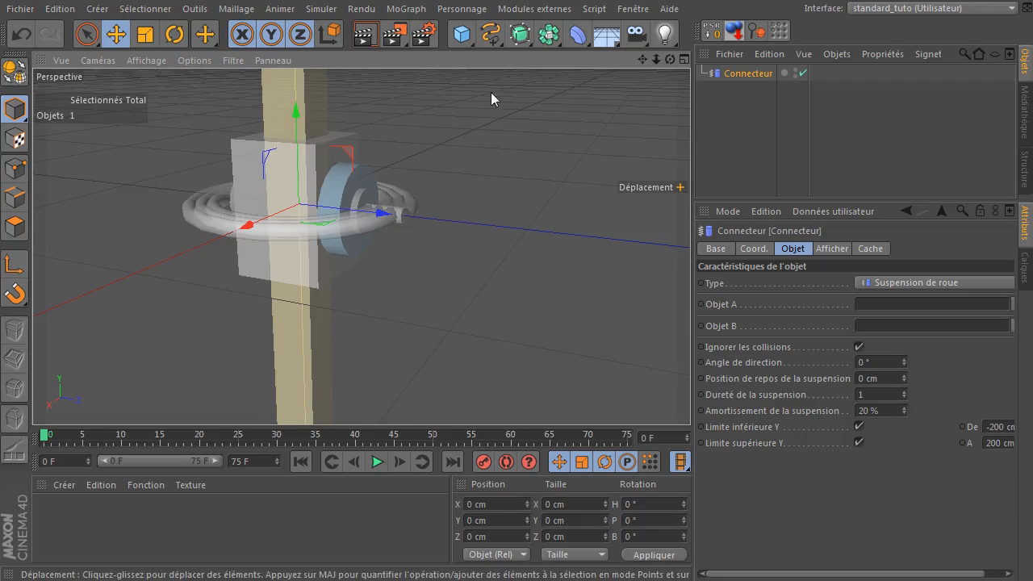
pyautogui.moveTo(655, 60); pyautogui.dragTo(635, 81)
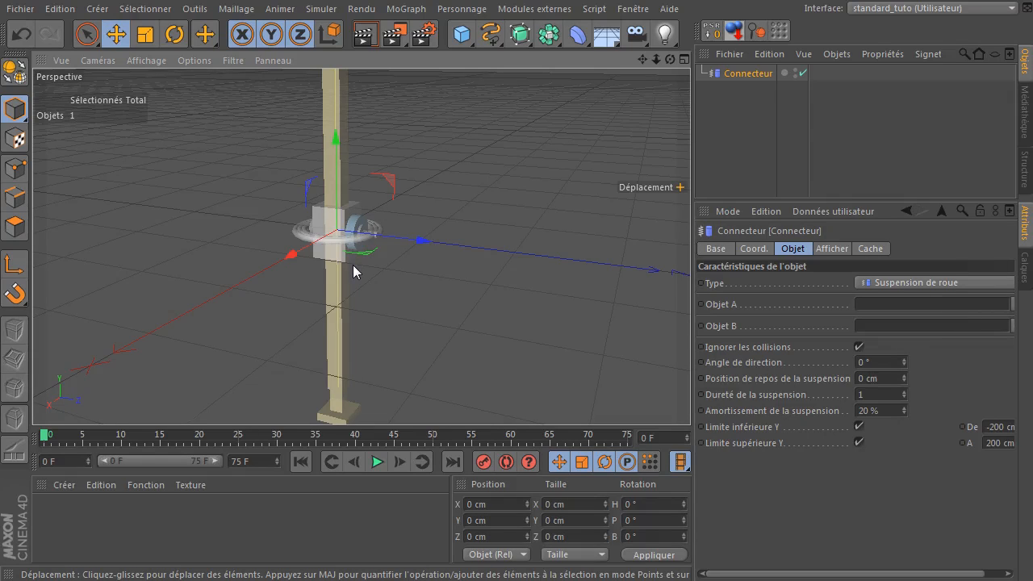
pyautogui.scroll(5, 314, 252)
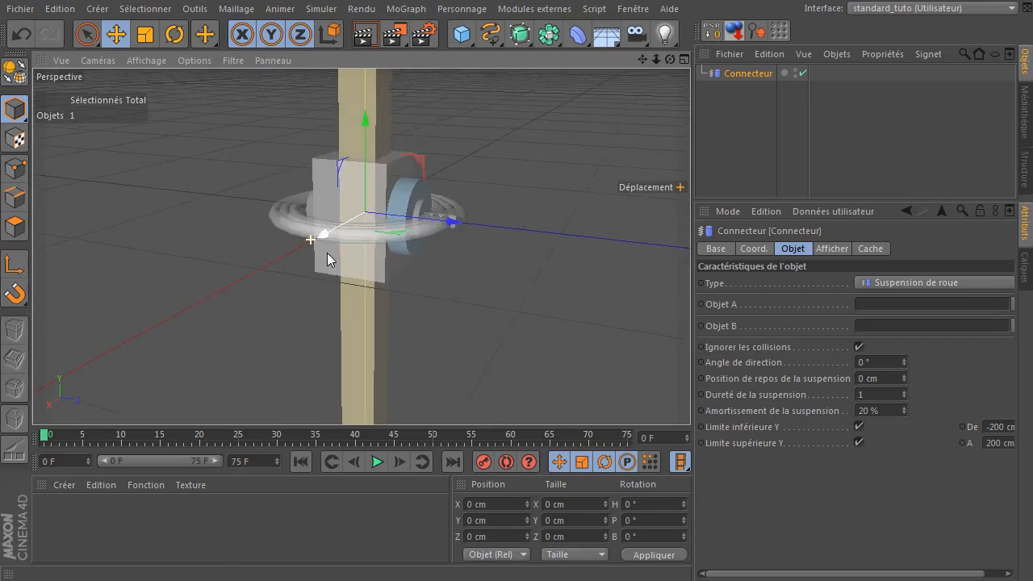
pyautogui.moveTo(669, 59); pyautogui.dragTo(484, 231)
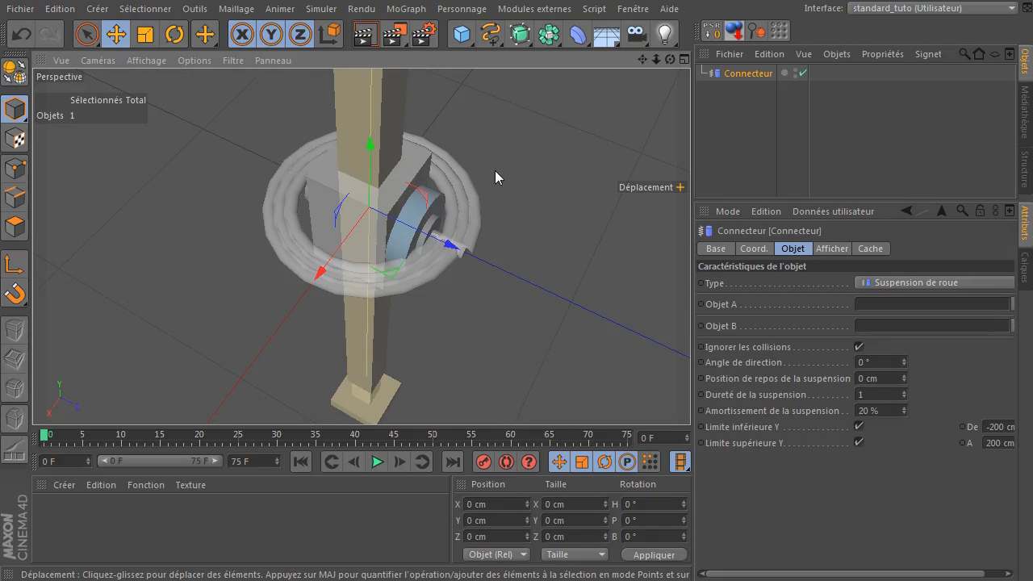
pyautogui.moveTo(669, 61); pyautogui.dragTo(629, 58)
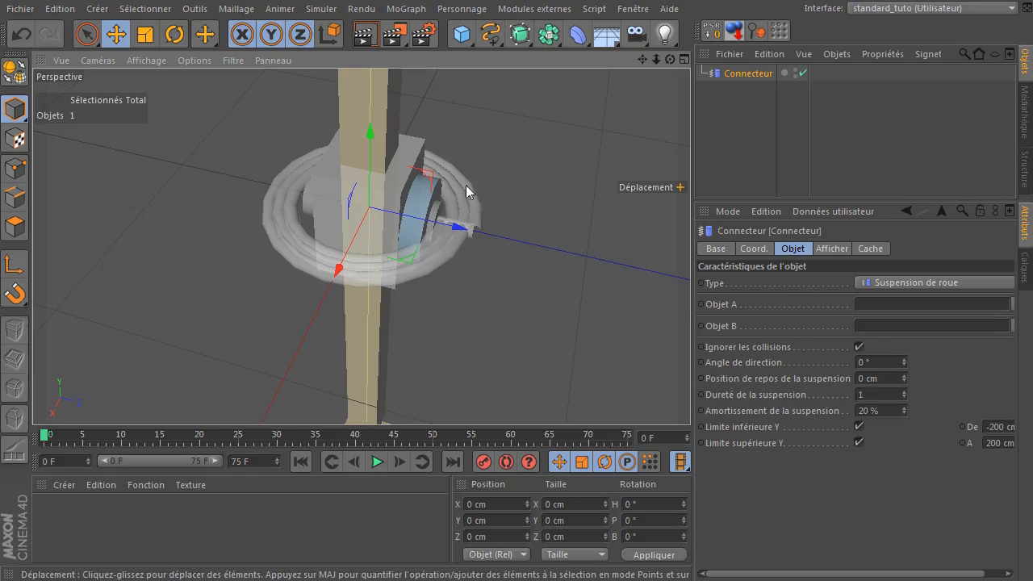
# - Try suspension rest positions (Position de repos de la suspension) such as 65 cm and 20 cm, and restore the default
pyautogui.moveTo(670, 59); pyautogui.dragTo(629, 79)
pyautogui.moveTo(904, 376); pyautogui.dragTo(904, 349)
pyautogui.moveTo(642, 59); pyautogui.dragTo(451, 288)
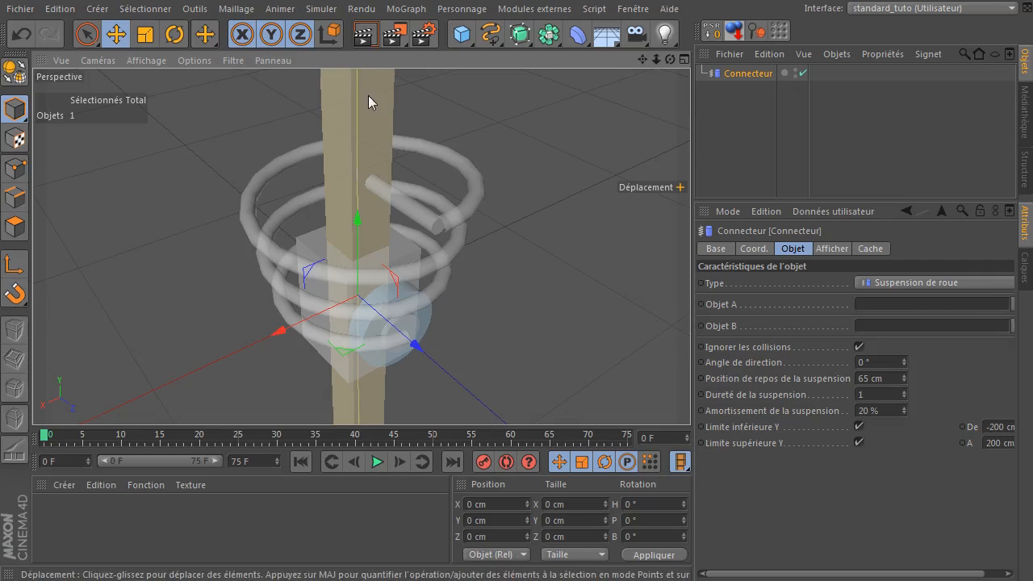
pyautogui.moveTo(906, 378)
pyautogui.mouseDown()
pyautogui.moveTo(907, 436)
pyautogui.moveTo(905, 383)
pyautogui.mouseUp()
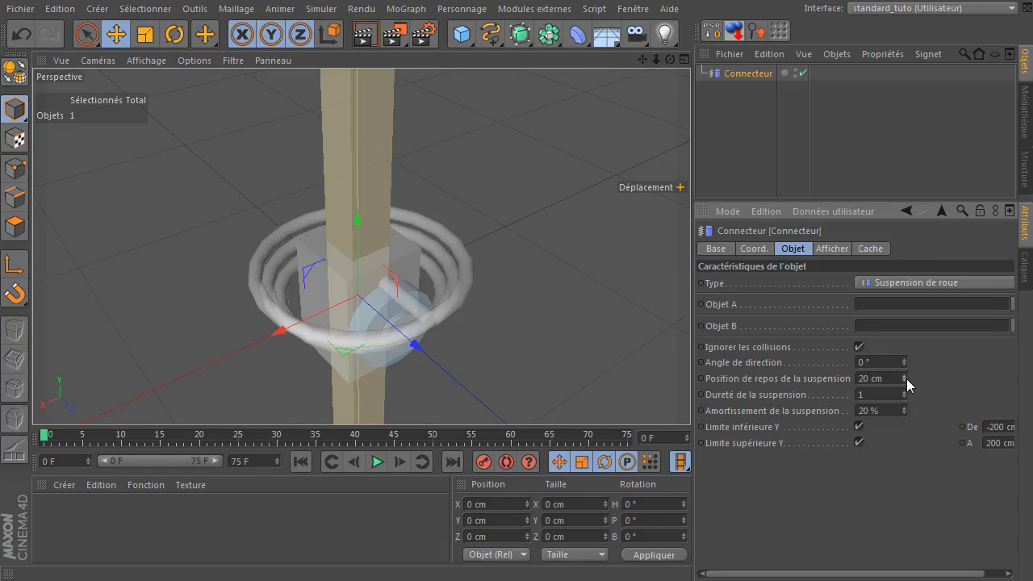
pyautogui.rightClick(905, 379)
# - Try a steering angle (Angle de direction) such as 31° on the connector and restore the default
pyautogui.click(870, 363)
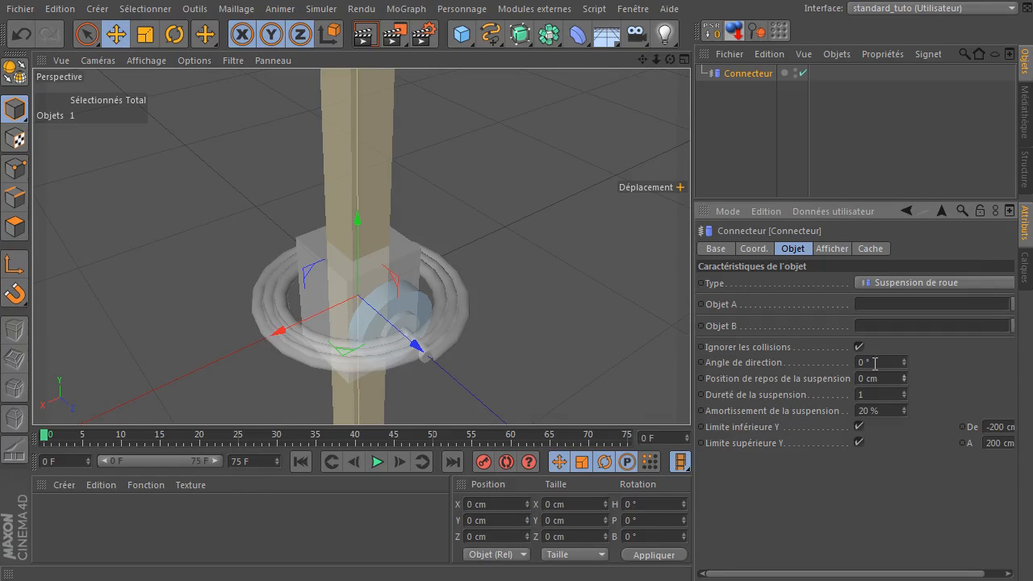
pyautogui.moveTo(656, 61); pyautogui.dragTo(710, 90)
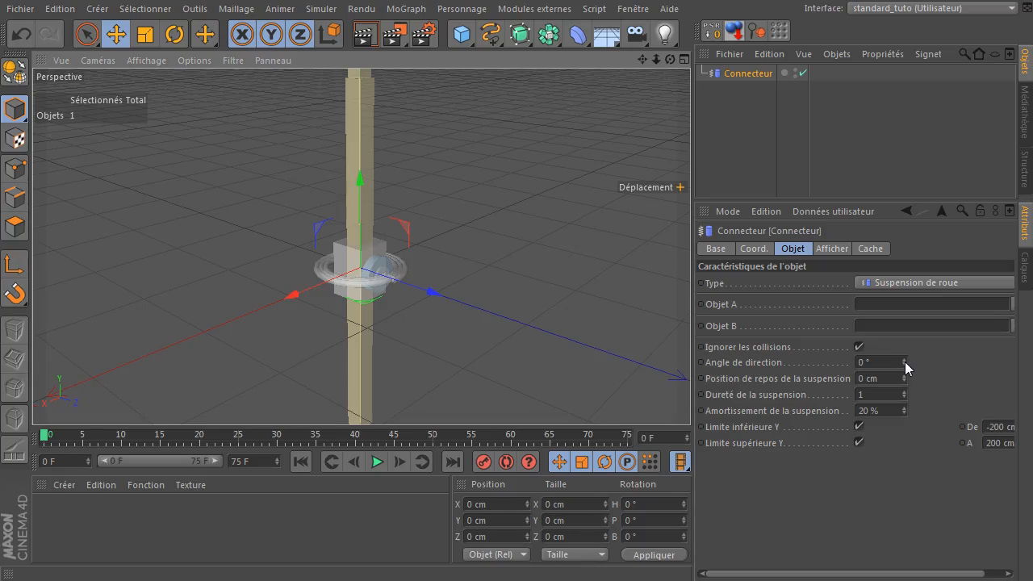
pyautogui.moveTo(904, 363)
pyautogui.mouseDown()
pyautogui.moveTo(904, 314)
pyautogui.moveTo(904, 397)
pyautogui.moveTo(908, 359)
pyautogui.mouseUp()
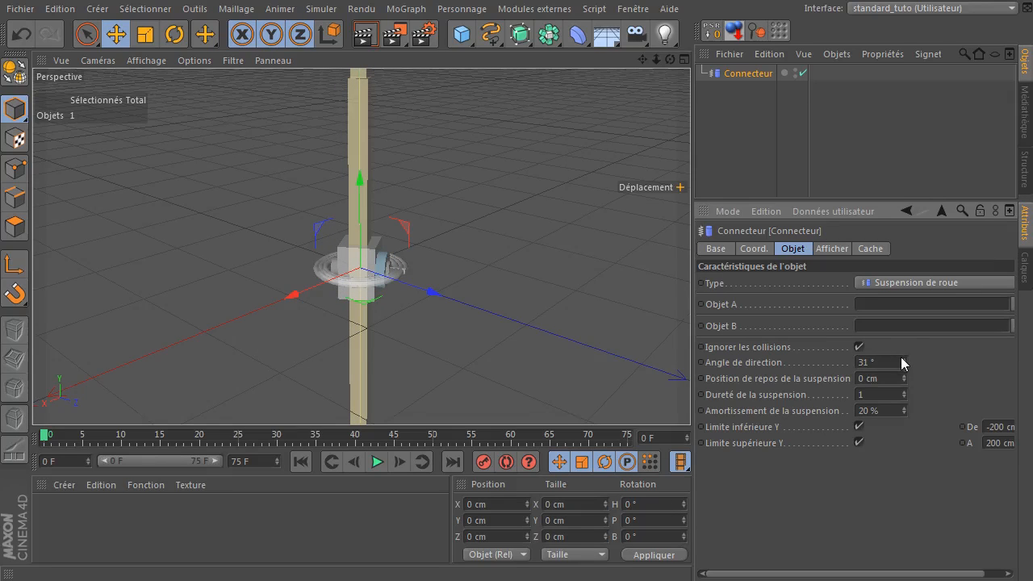
pyautogui.rightClick(904, 361)
pyautogui.click(876, 395)
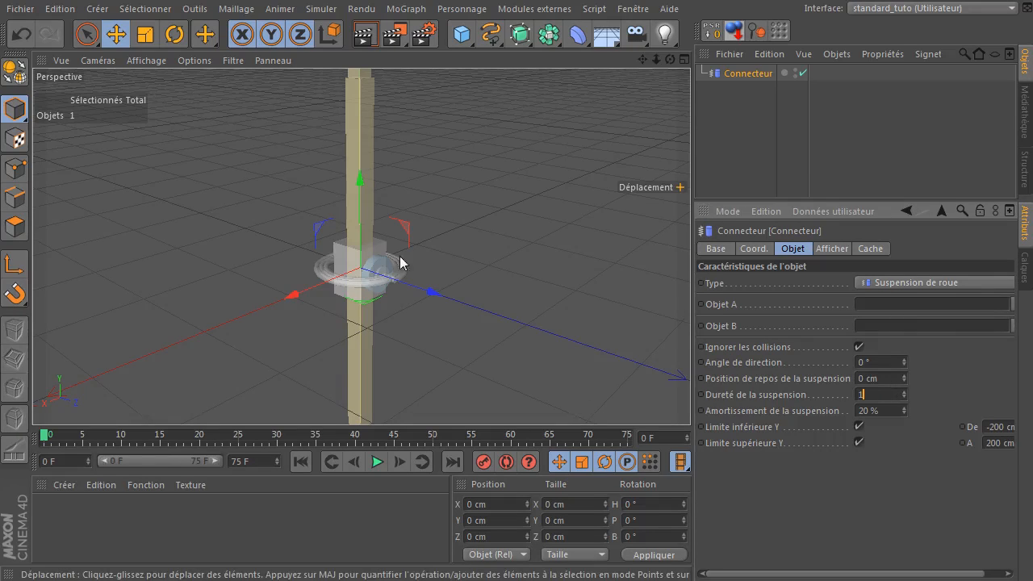
# - Turn on Toujours visible for the connector and check its display with the object deselected
pyautogui.scroll(-3, 418, 246)
pyautogui.click(510, 242)
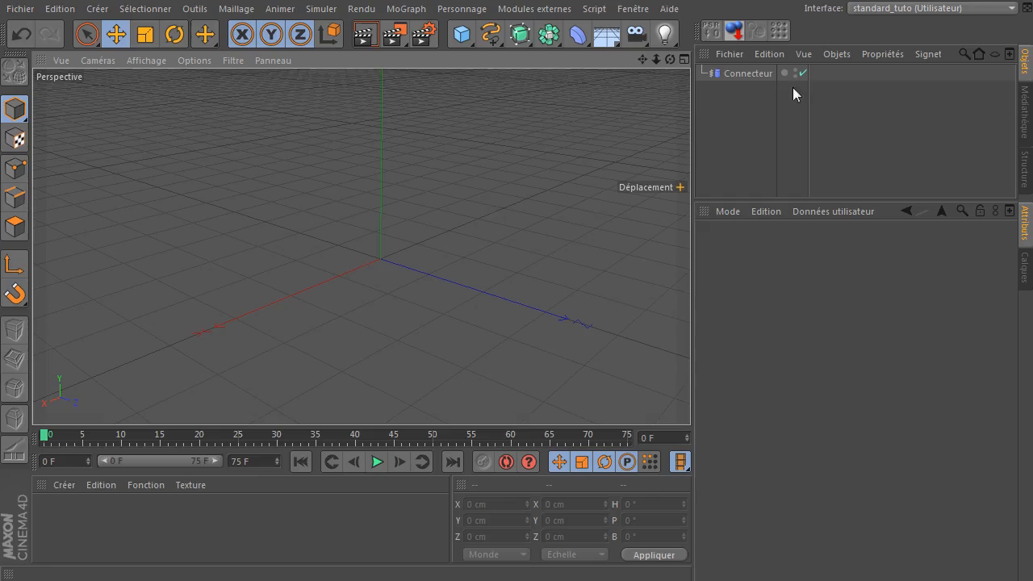
pyautogui.click(736, 74)
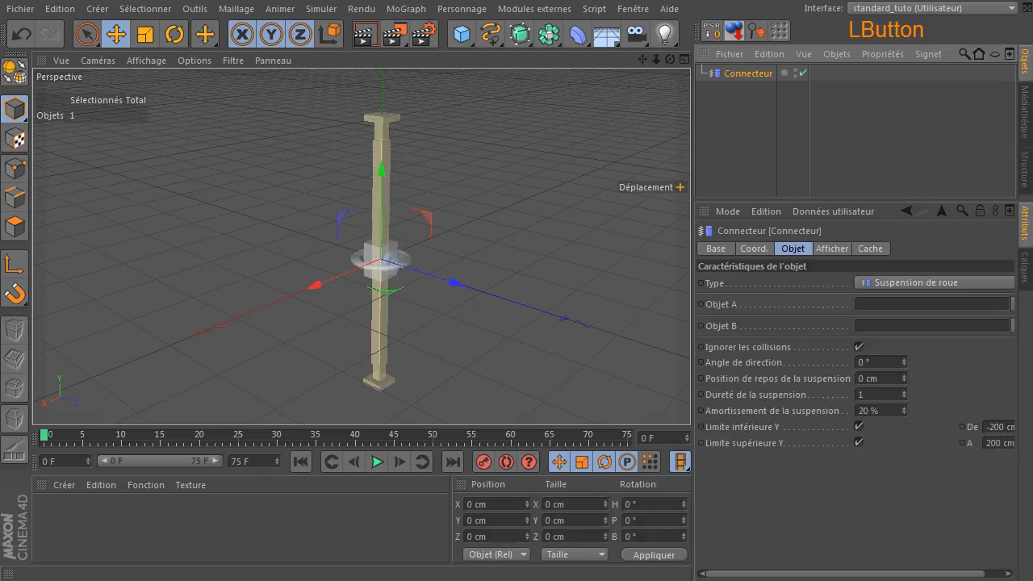
pyautogui.click(830, 249)
pyautogui.click(777, 281)
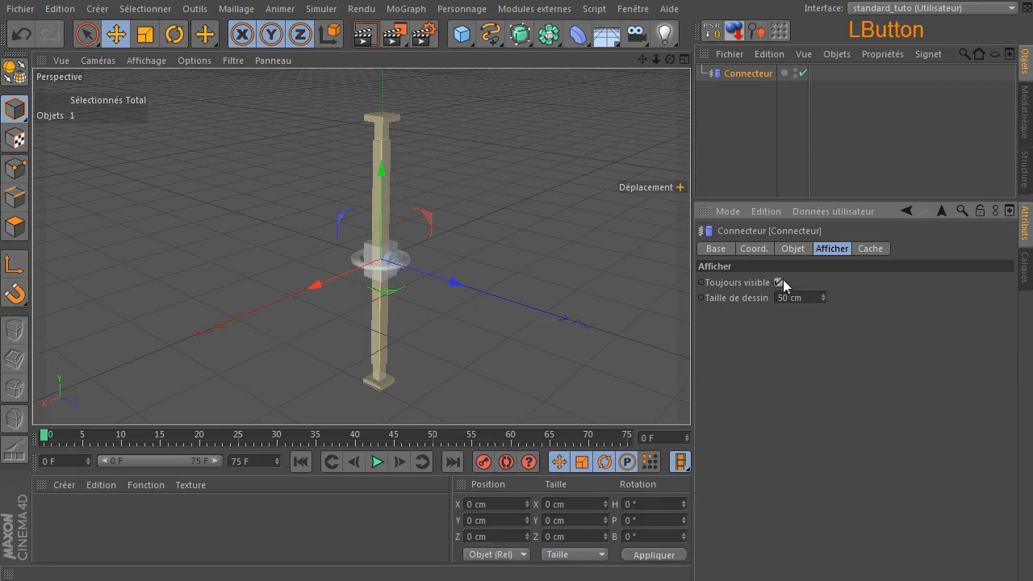
pyautogui.click(749, 129)
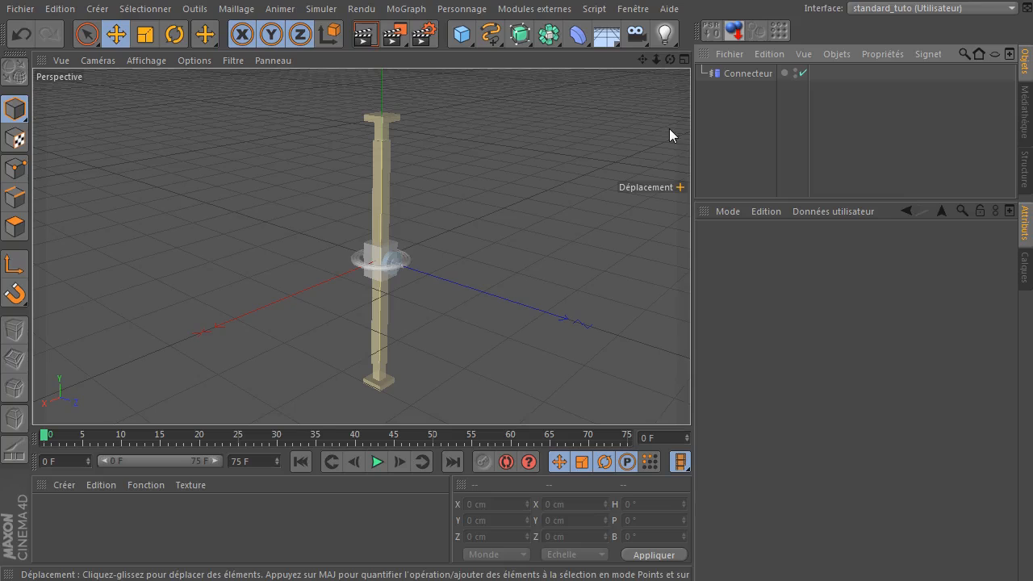
pyautogui.click(749, 74)
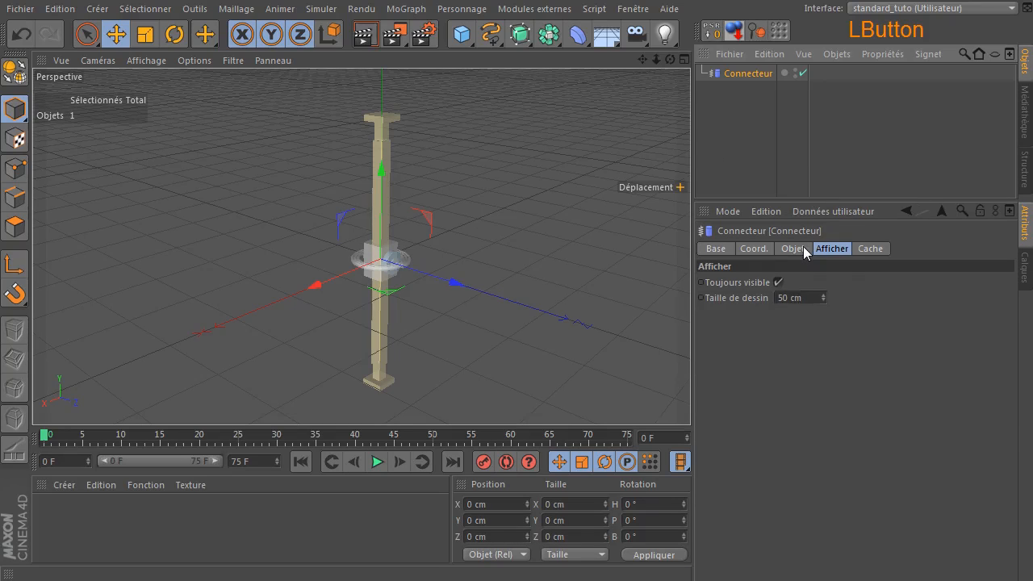
pyautogui.click(804, 249)
pyautogui.click(741, 121)
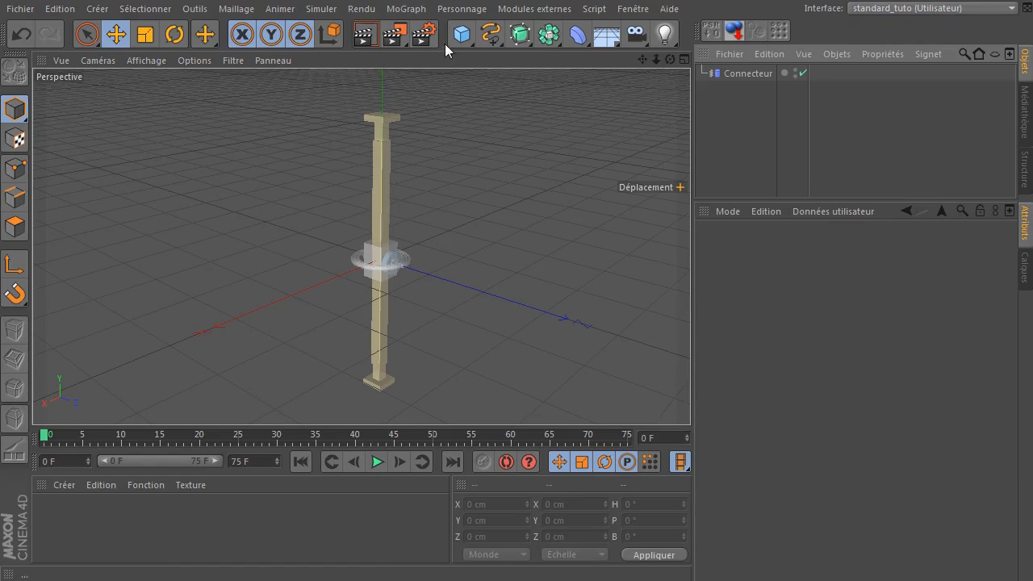
# - Add a cube with a Y size of 40 cm and move it to about Y 223 cm, Z -125 cm
pyautogui.moveTo(461, 45); pyautogui.dragTo(626, 47)
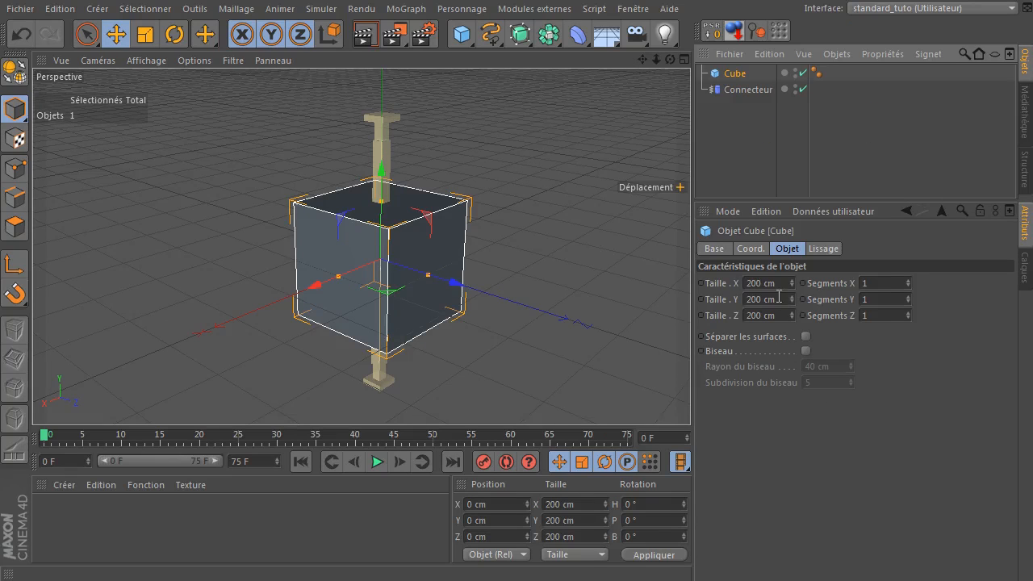
pyautogui.click(777, 300)
pyautogui.write('20')
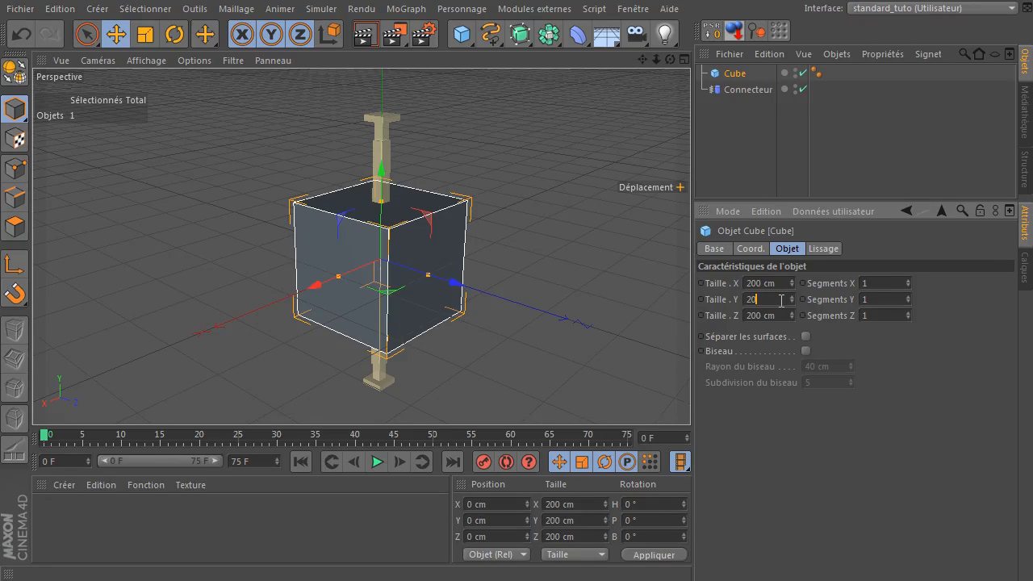
pyautogui.press('Return')
pyautogui.click(786, 297)
pyautogui.write('40')
pyautogui.press('Return')
pyautogui.moveTo(385, 168); pyautogui.dragTo(394, 140)
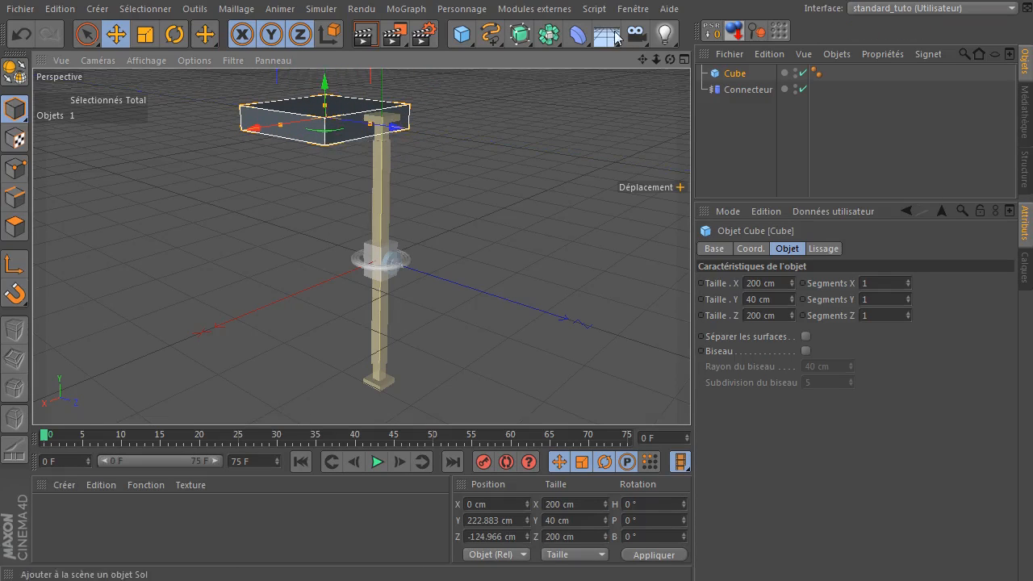
# - Add a second cube at the origin sized 50 cm in X, 50 cm in Y and 100 cm in Z
pyautogui.moveTo(670, 59); pyautogui.dragTo(638, 61)
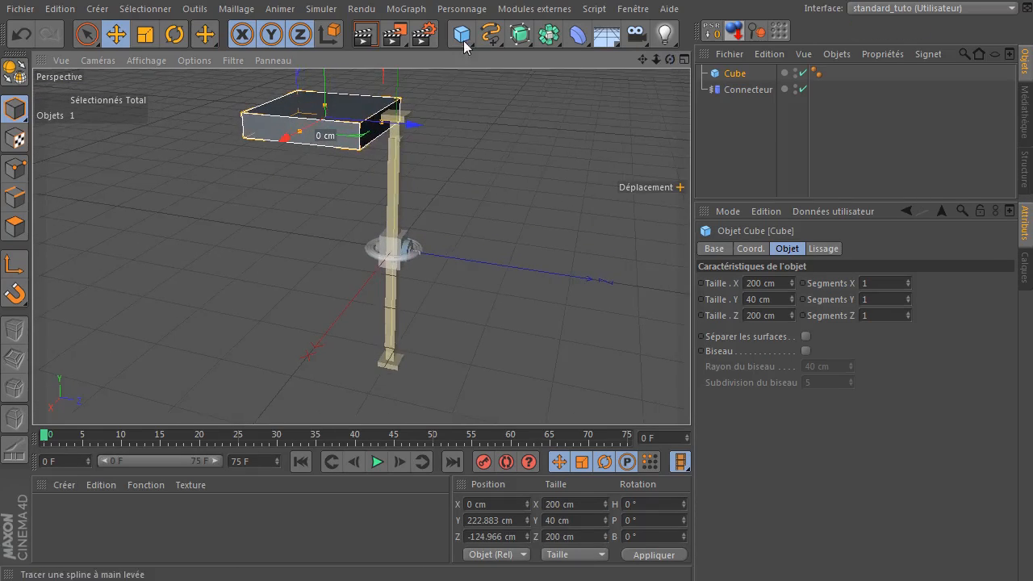
pyautogui.moveTo(462, 34); pyautogui.dragTo(620, 52)
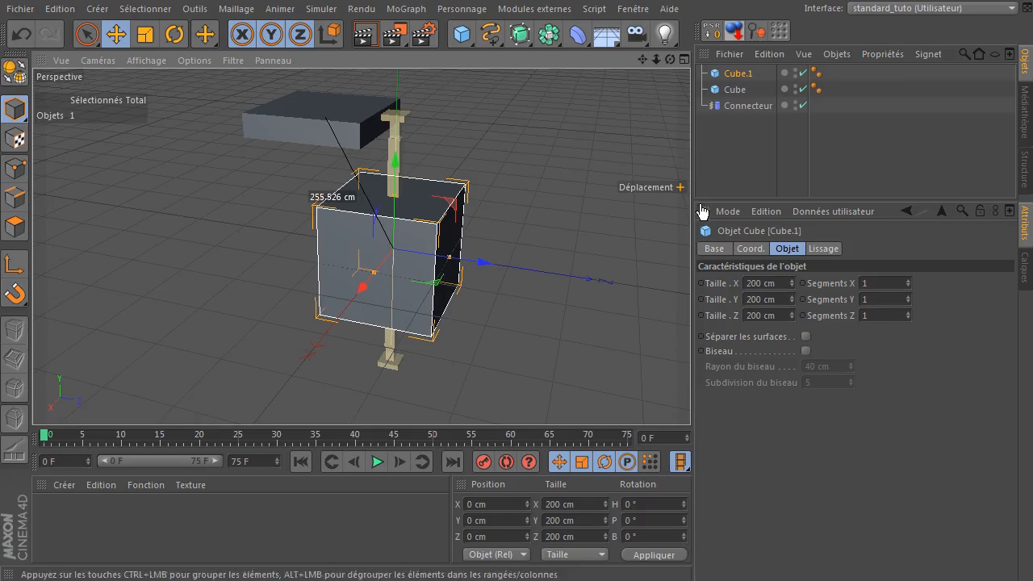
pyautogui.doubleClick(782, 283)
pyautogui.write('50')
pyautogui.doubleClick(772, 300)
pyautogui.write('50')
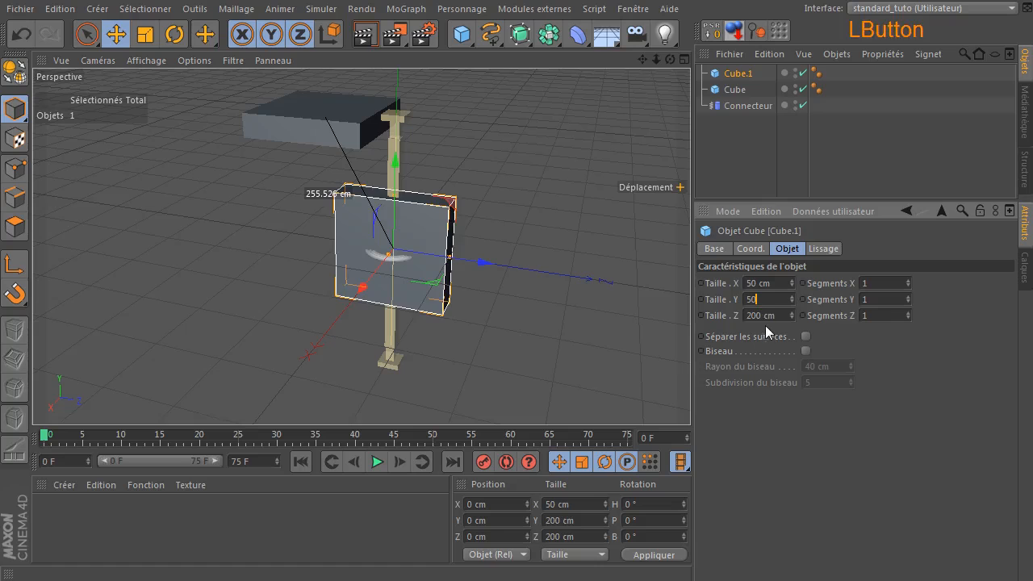
pyautogui.doubleClick(766, 316)
pyautogui.write('50')
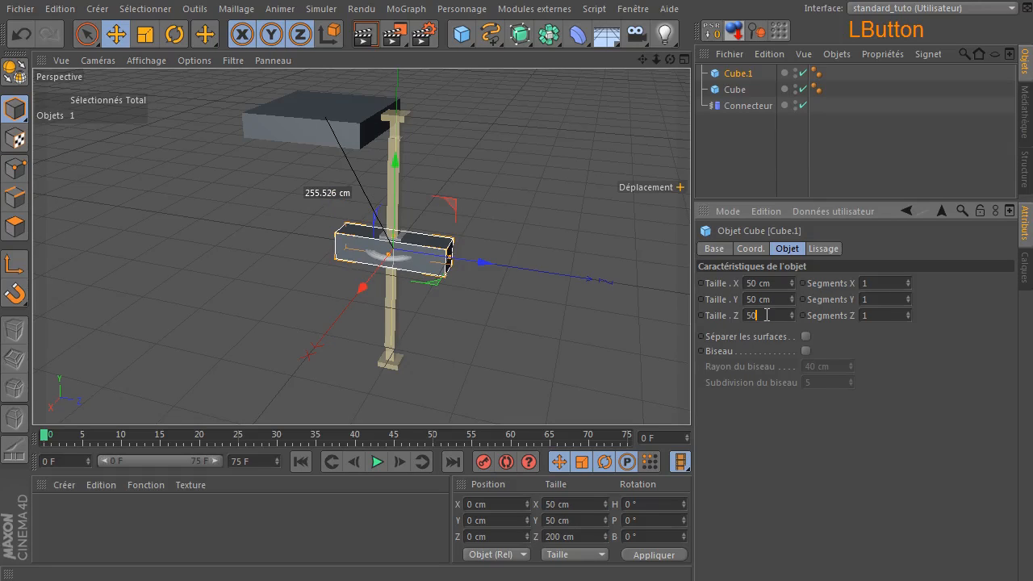
pyautogui.click(780, 449)
pyautogui.doubleClick(782, 315)
pyautogui.write('100')
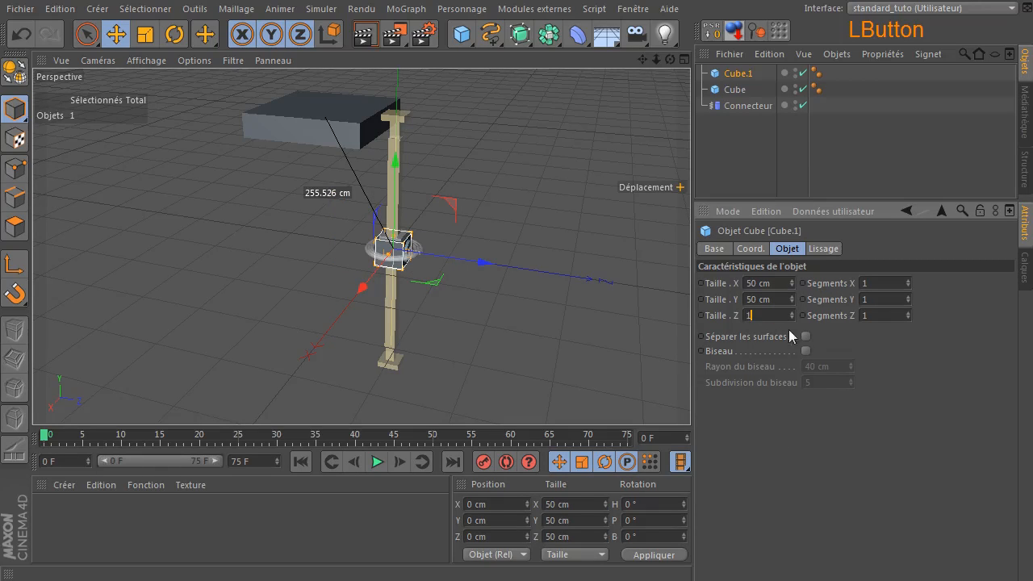
pyautogui.click(788, 481)
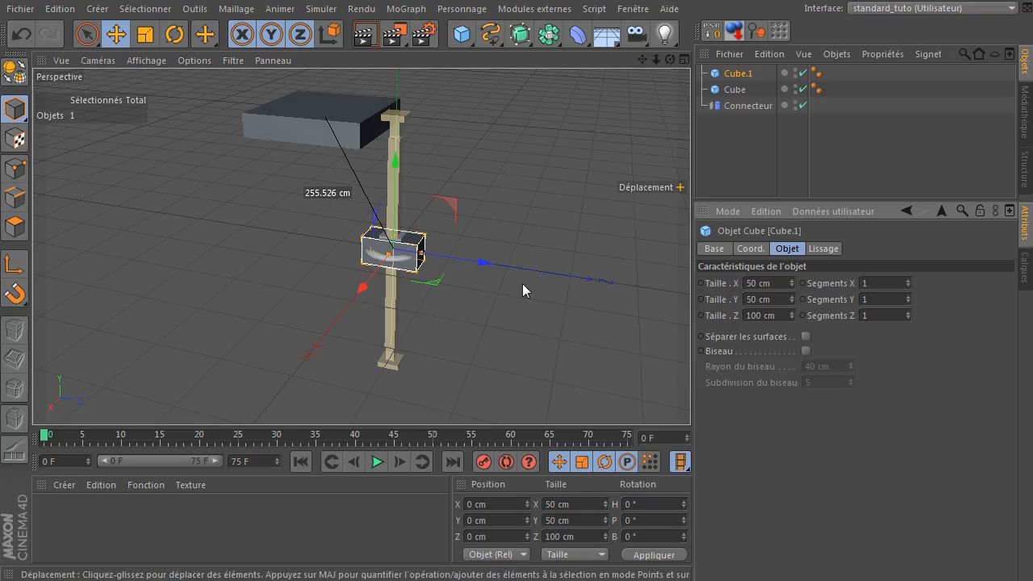
# - Duplicate the second cube and size the copy 200 cm in X, 200 cm in Y and 50 cm in Z
pyautogui.moveTo(729, 77); pyautogui.dragTo(744, 154)
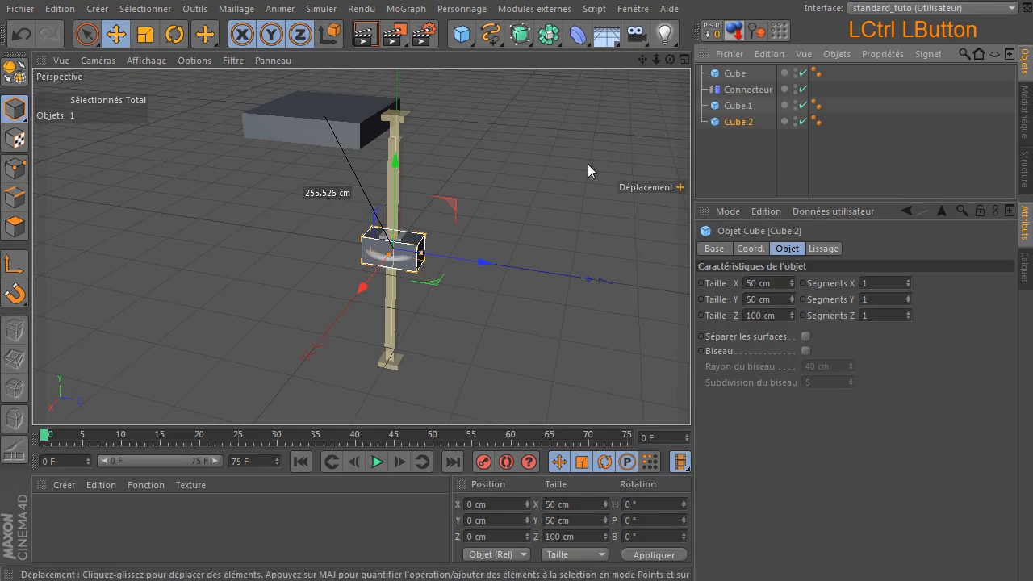
pyautogui.click(766, 313)
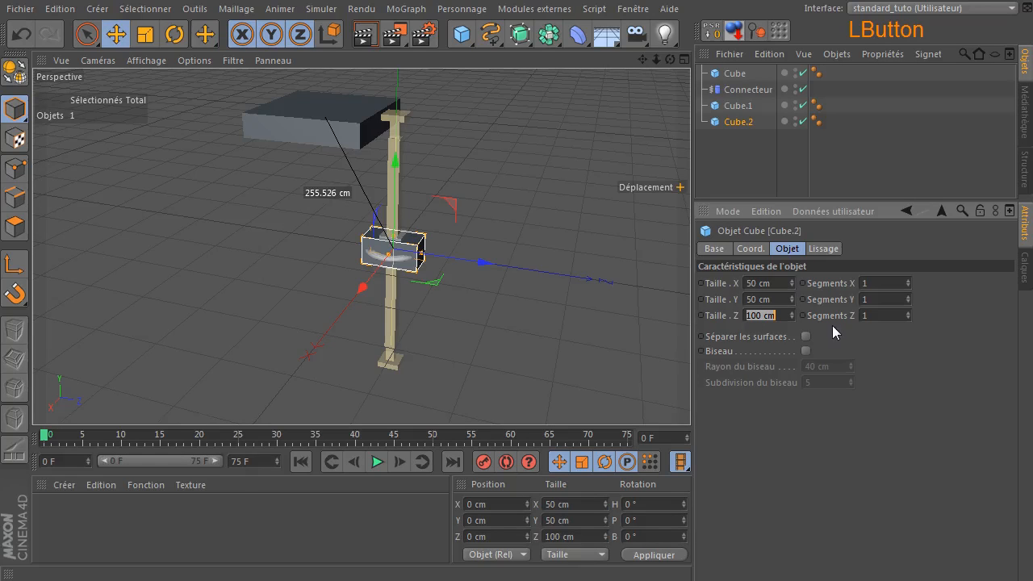
pyautogui.write('50')
pyautogui.click(783, 300)
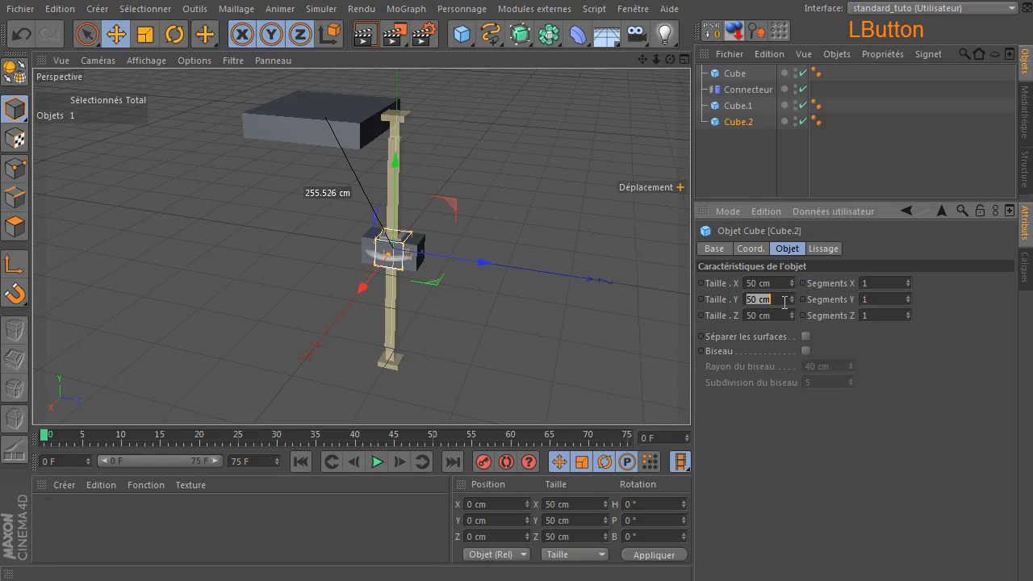
pyautogui.write('200')
pyautogui.click(781, 284)
pyautogui.write('200')
pyautogui.press('Return')
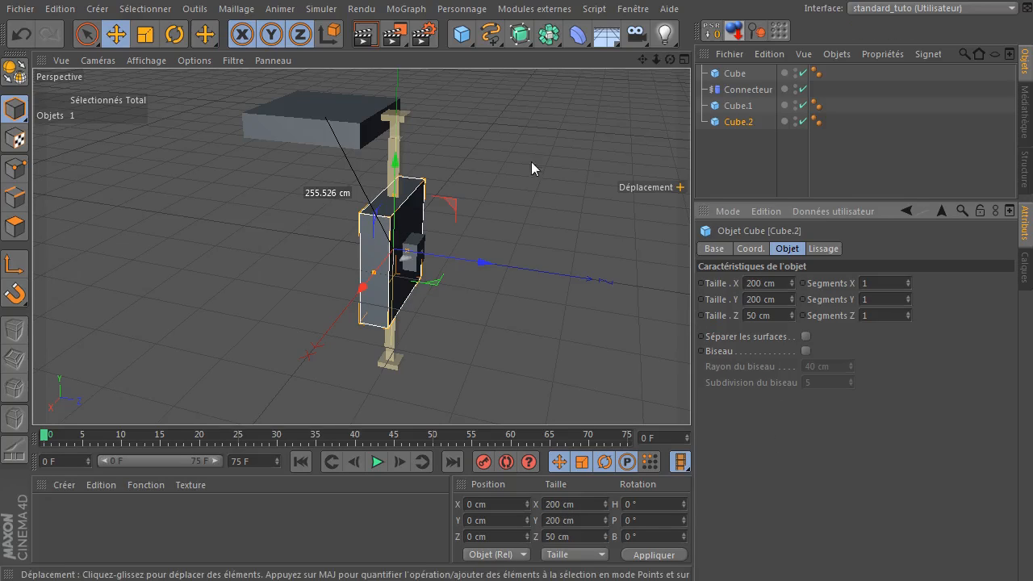
# - Move the 200 × 200 × 50 cm cube to about Z 19 cm and make it a child of Cube.1
pyautogui.scroll(5, 531, 168)
pyautogui.moveTo(512, 256); pyautogui.dragTo(533, 257)
pyautogui.click(719, 151)
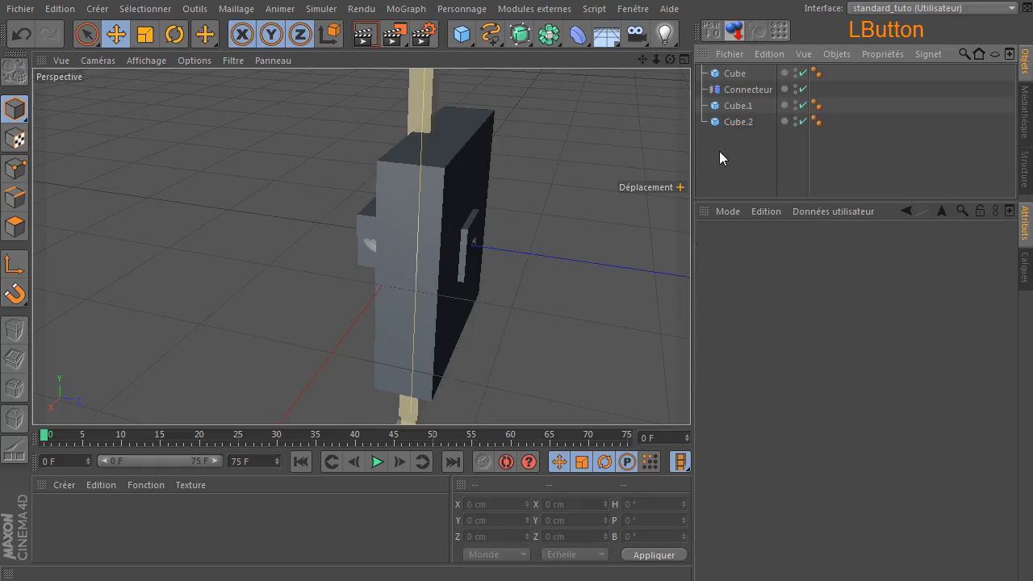
pyautogui.click(740, 123)
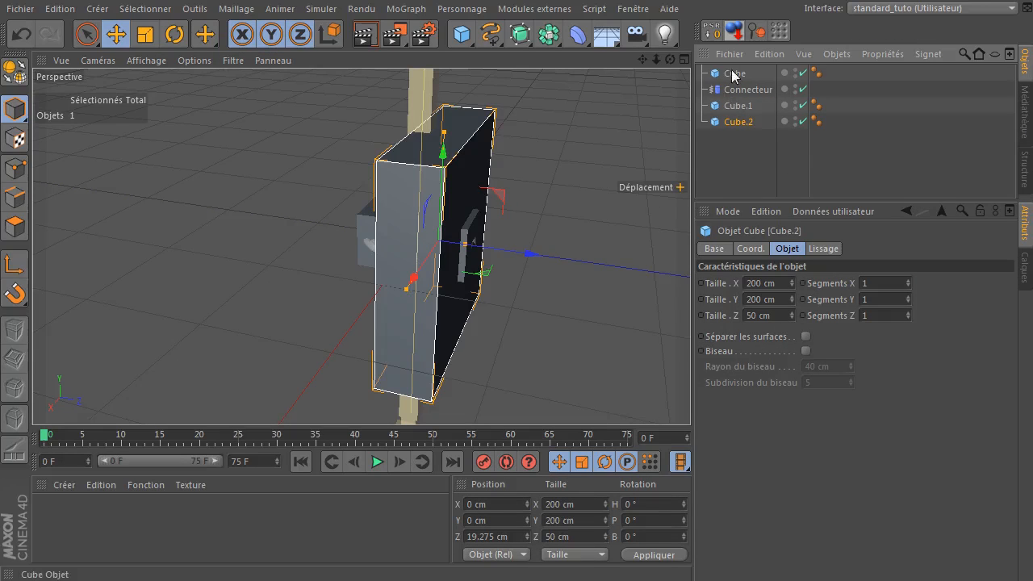
pyautogui.click(736, 122)
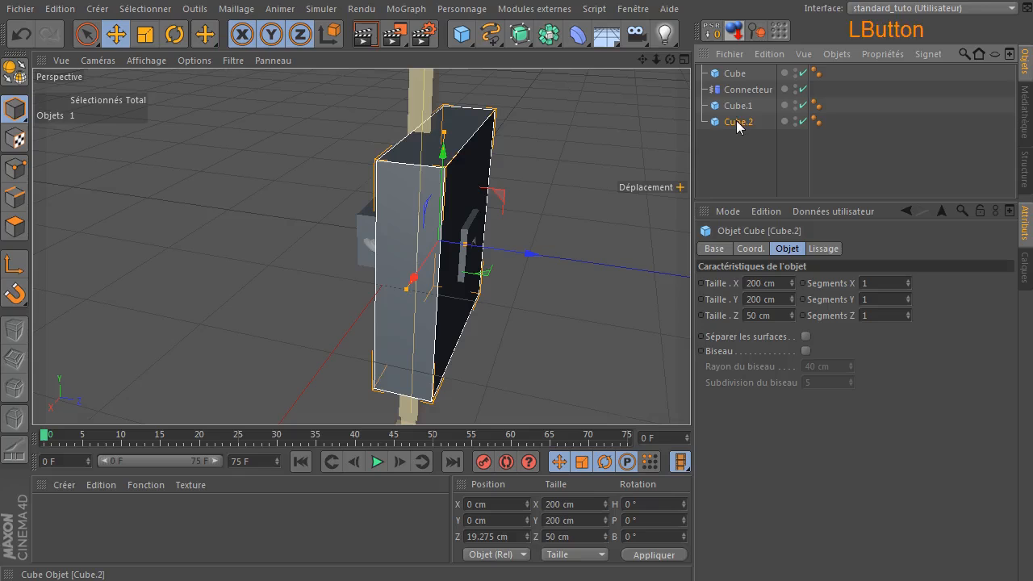
pyautogui.moveTo(754, 101); pyautogui.dragTo(746, 103)
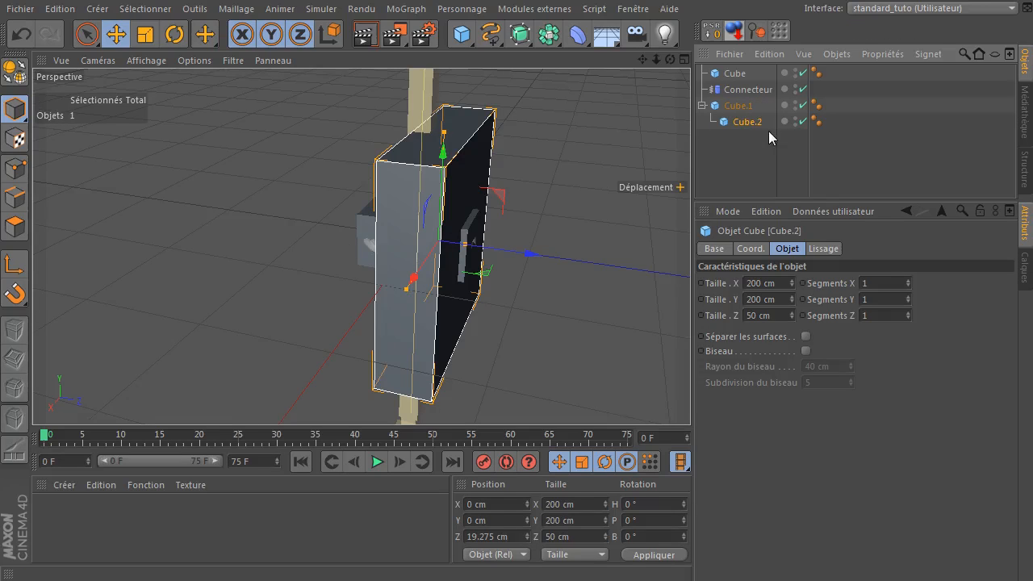
pyautogui.moveTo(672, 60); pyautogui.dragTo(671, 61)
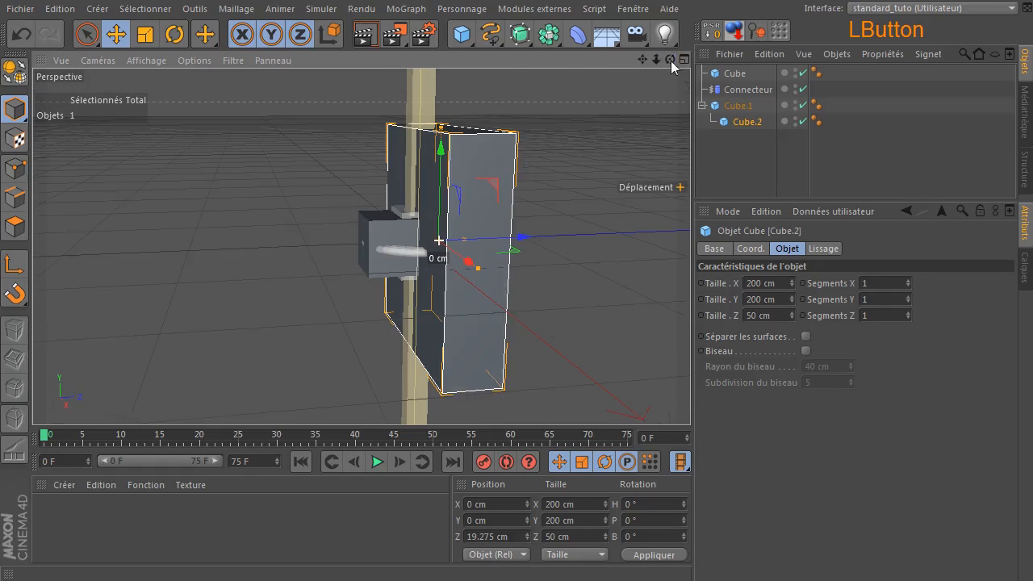
pyautogui.click(755, 106)
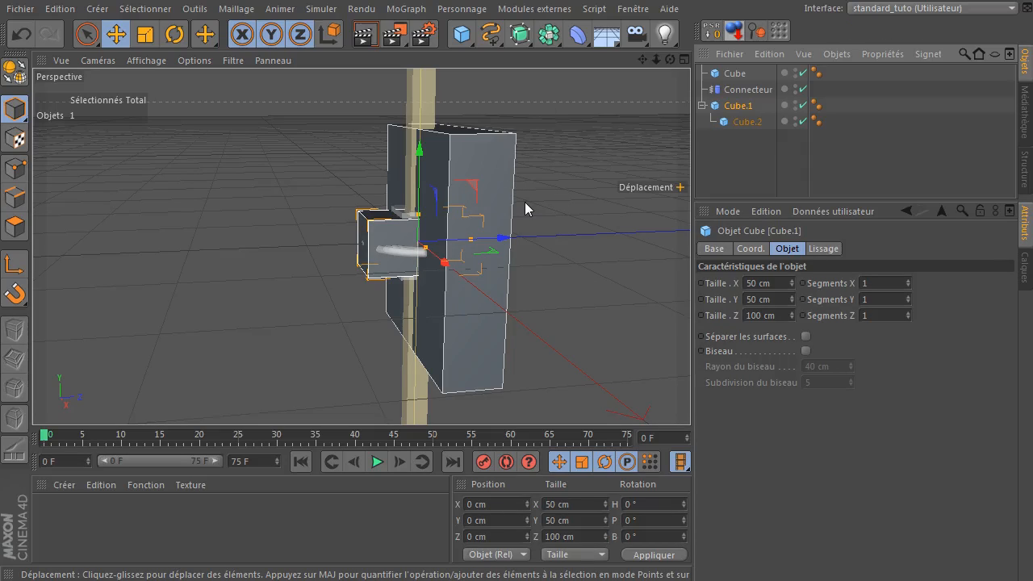
pyautogui.click(637, 152)
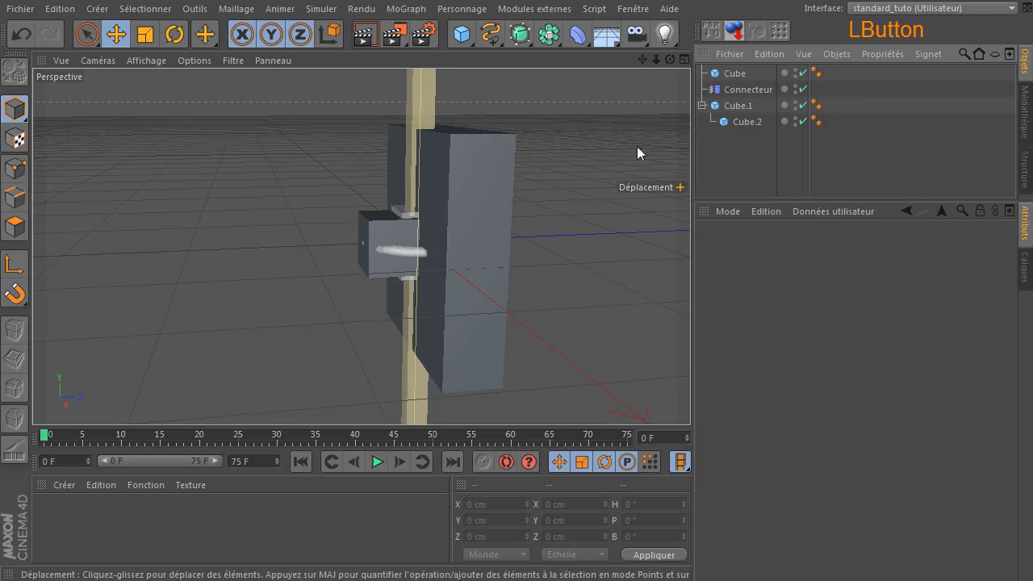
# - Try to merge the parametric Cube.1 and its child with Connecter les objets +Supprimer, and undo it
pyautogui.moveTo(711, 151); pyautogui.dragTo(775, 97)
pyautogui.rightClick(736, 106)
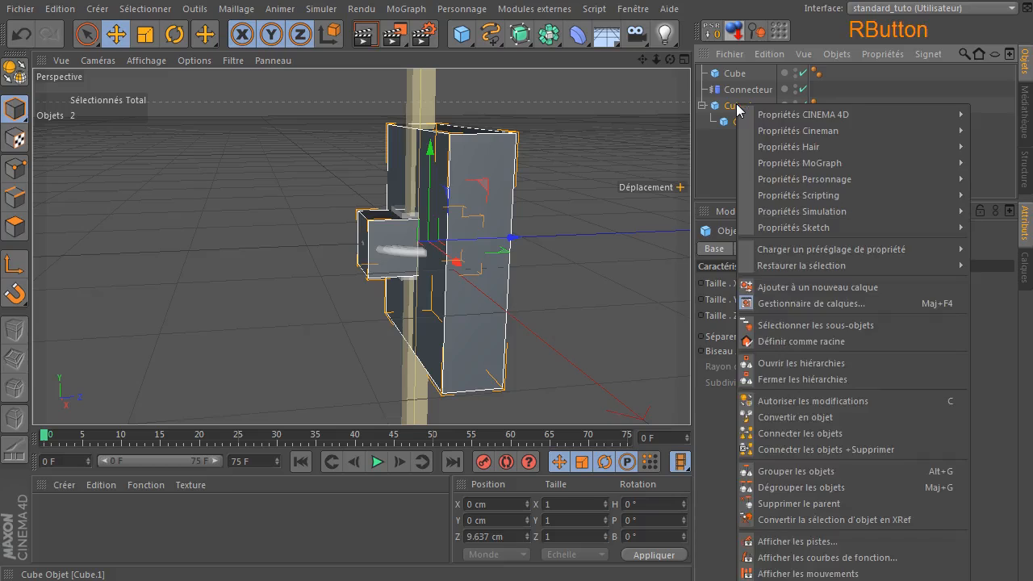
pyautogui.click(811, 451)
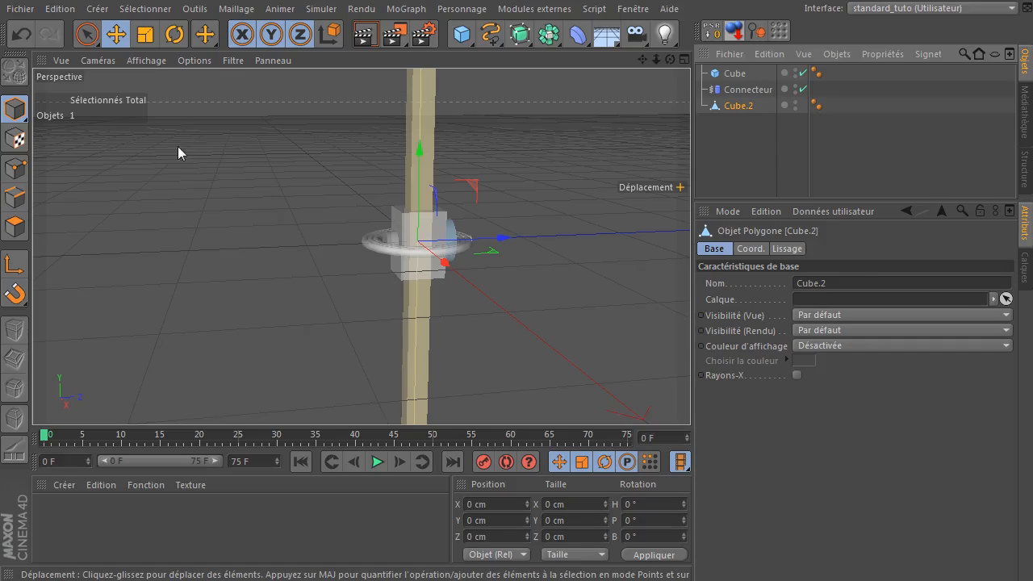
pyautogui.click(22, 35)
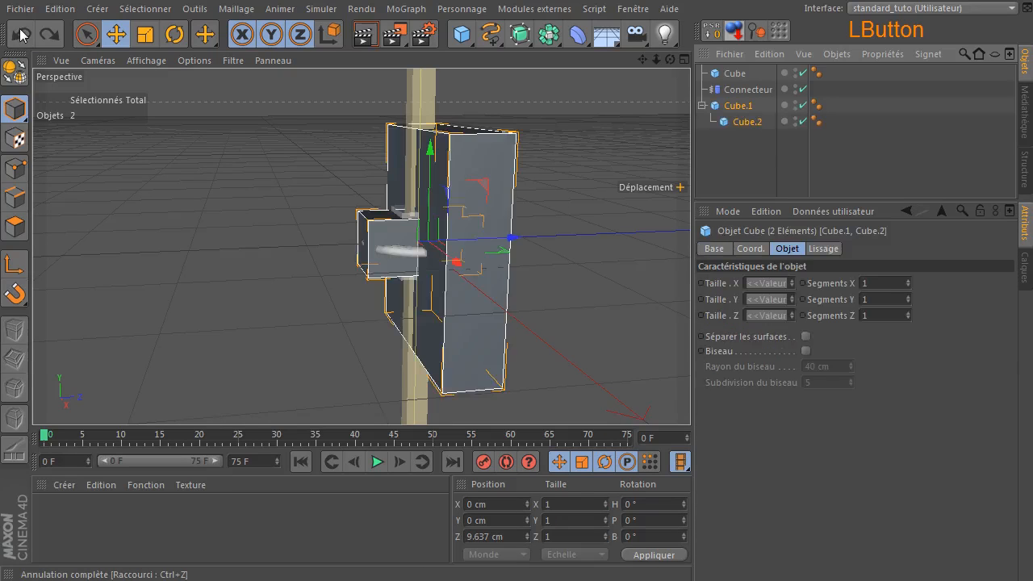
# - Convert Cube.1 and its child to editable polygon objects and merge them with Connecter les objets +Supprimer
pyautogui.click(14, 71)
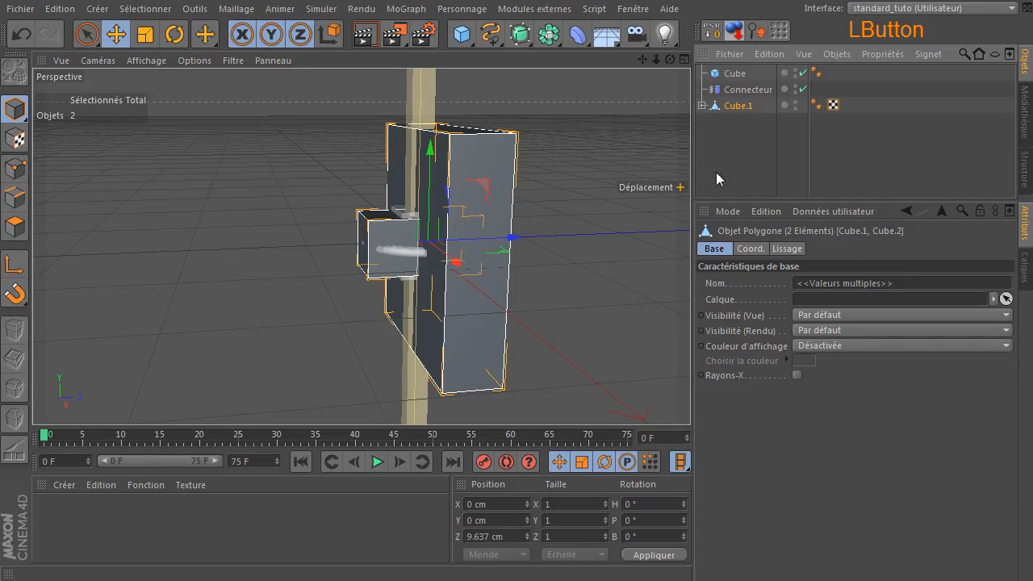
pyautogui.click(701, 105)
pyautogui.rightClick(746, 106)
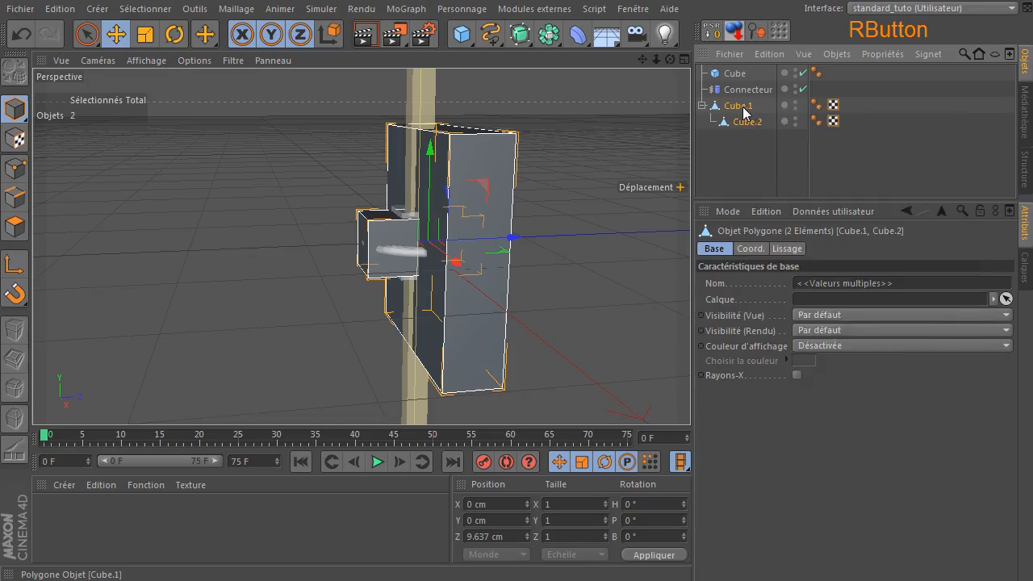
pyautogui.click(835, 452)
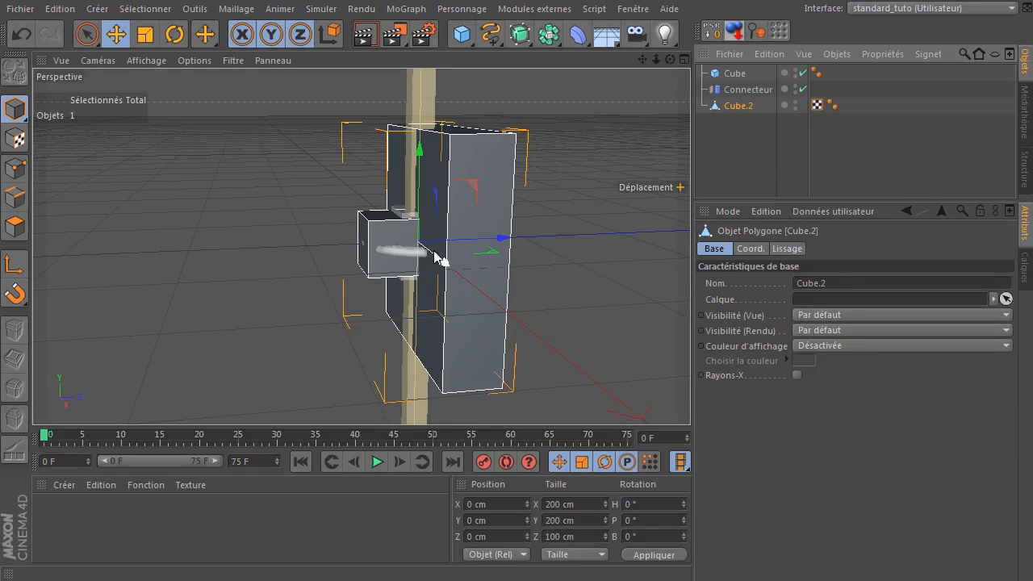
# - Move the merged object along positive Z until it sits beside the connector, and rename it B
pyautogui.moveTo(670, 60); pyautogui.dragTo(622, 63)
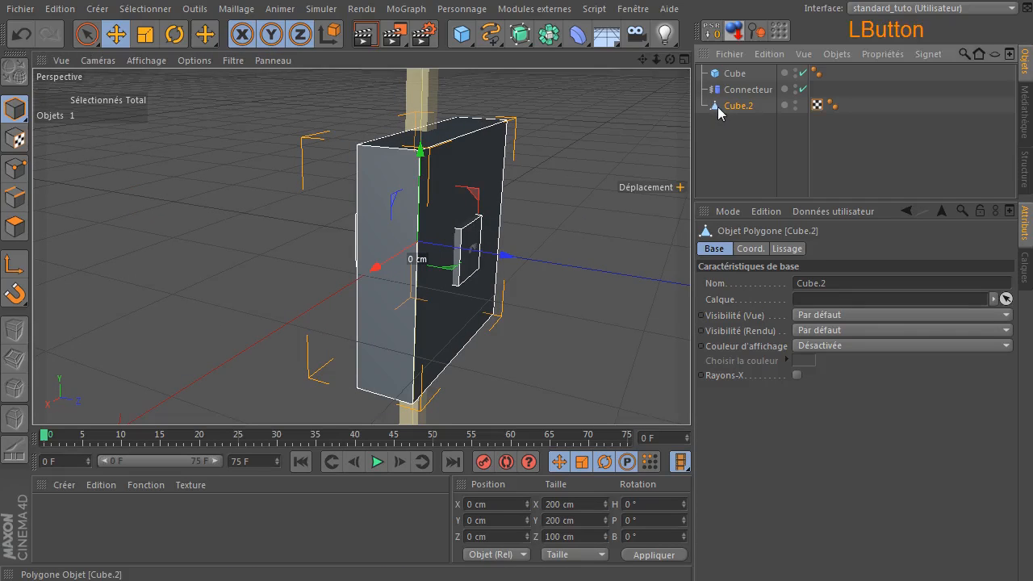
pyautogui.click(116, 34)
pyautogui.moveTo(500, 256); pyautogui.dragTo(596, 271)
pyautogui.moveTo(669, 59); pyautogui.dragTo(742, 105)
pyautogui.doubleClick(743, 105)
pyautogui.write('B')
pyautogui.click(751, 153)
# - Convert the flat upper cube to an editable polygon object and rename it A
pyautogui.click(735, 74)
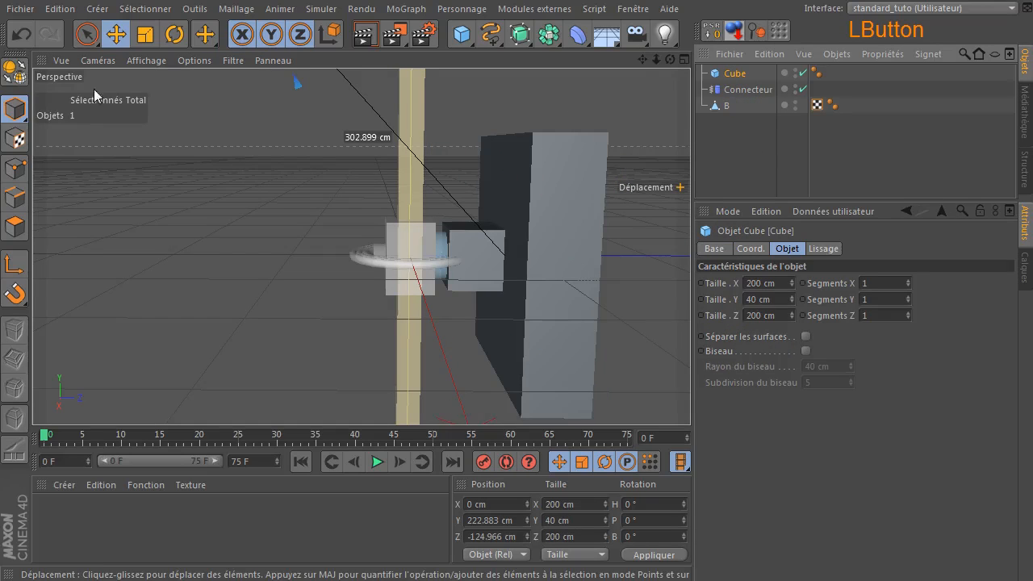
pyautogui.click(16, 73)
pyautogui.doubleClick(735, 73)
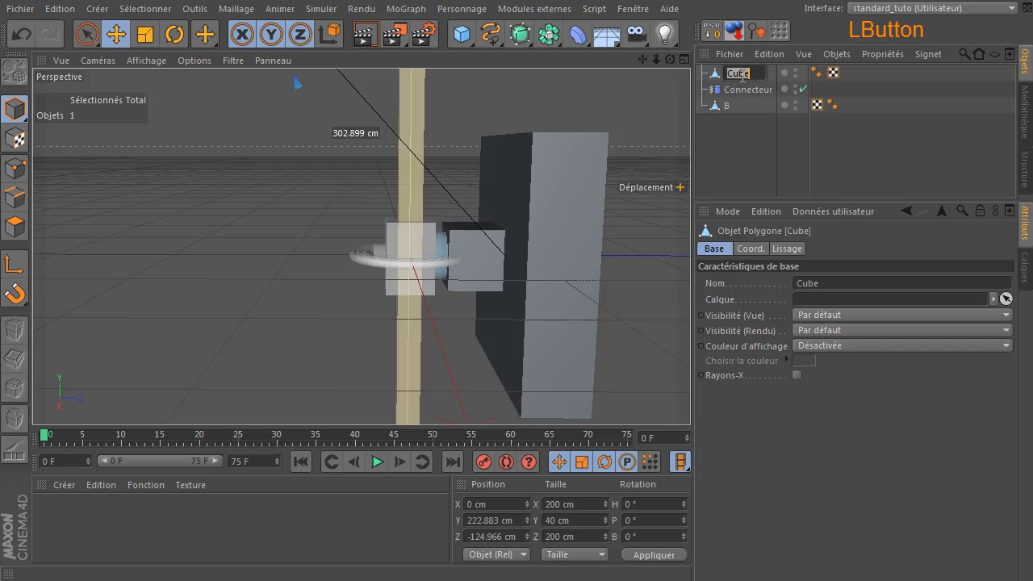
pyautogui.write('A')
pyautogui.click(742, 149)
# - Switch the viewport display to shading with edge lines and deselect all objects
pyautogui.scroll(-5, 473, 224)
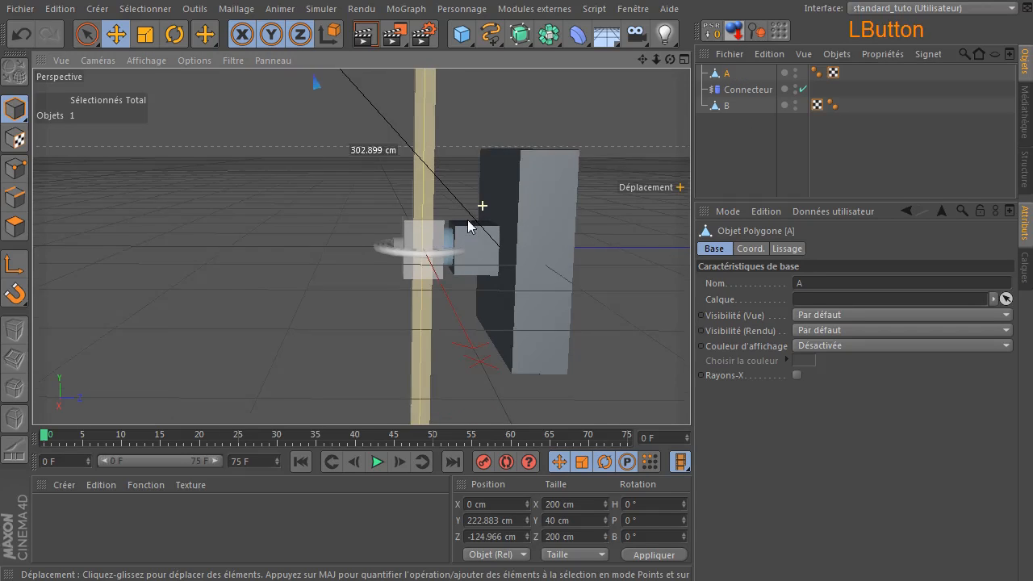
pyautogui.moveTo(670, 59); pyautogui.dragTo(621, 117)
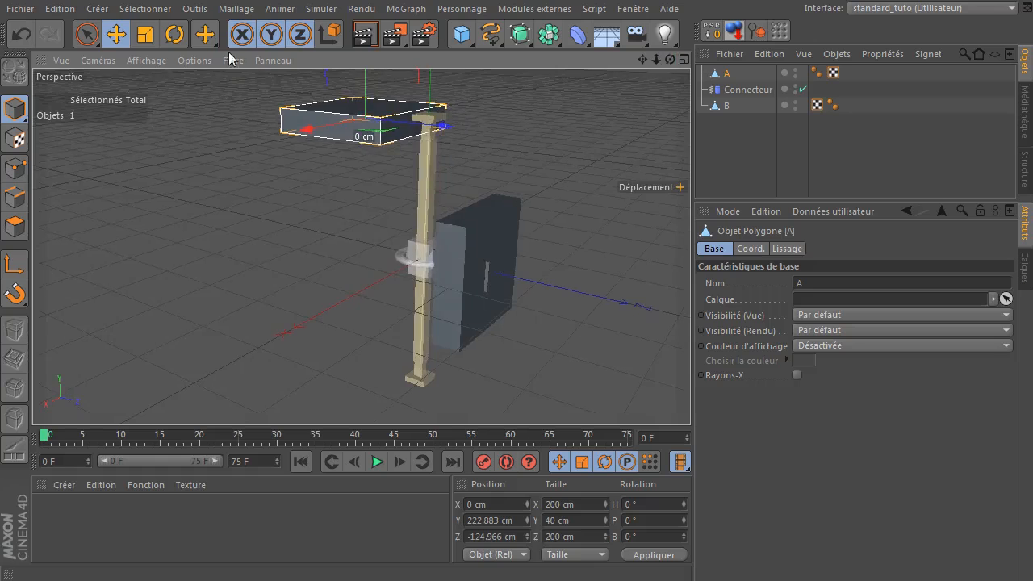
pyautogui.click(152, 66)
pyautogui.click(155, 93)
pyautogui.click(709, 168)
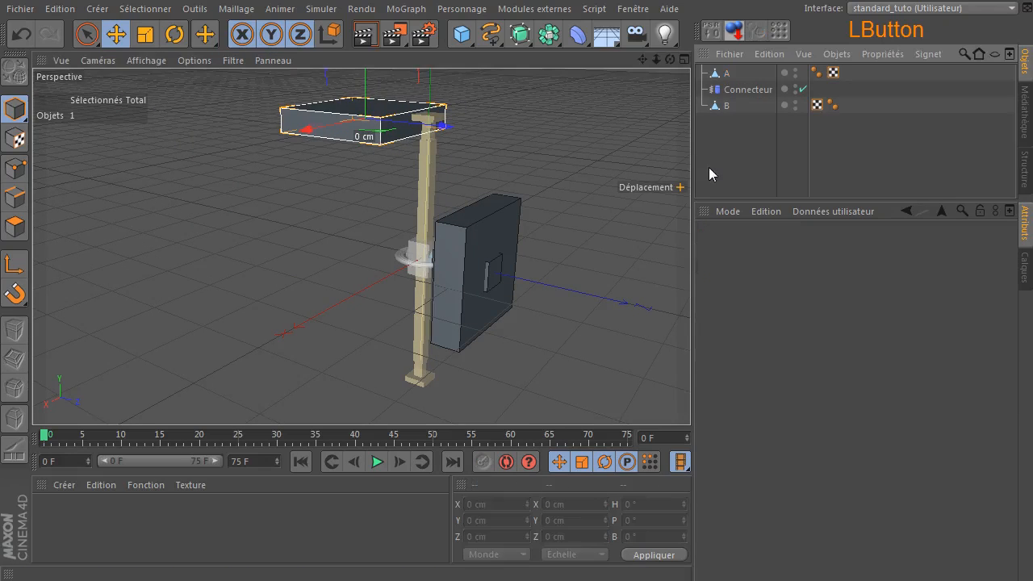
# - Link object A as the connector's Objet A and object B as its Objet B, and widen the attribute area
pyautogui.click(750, 90)
pyautogui.moveTo(715, 75); pyautogui.dragTo(860, 313)
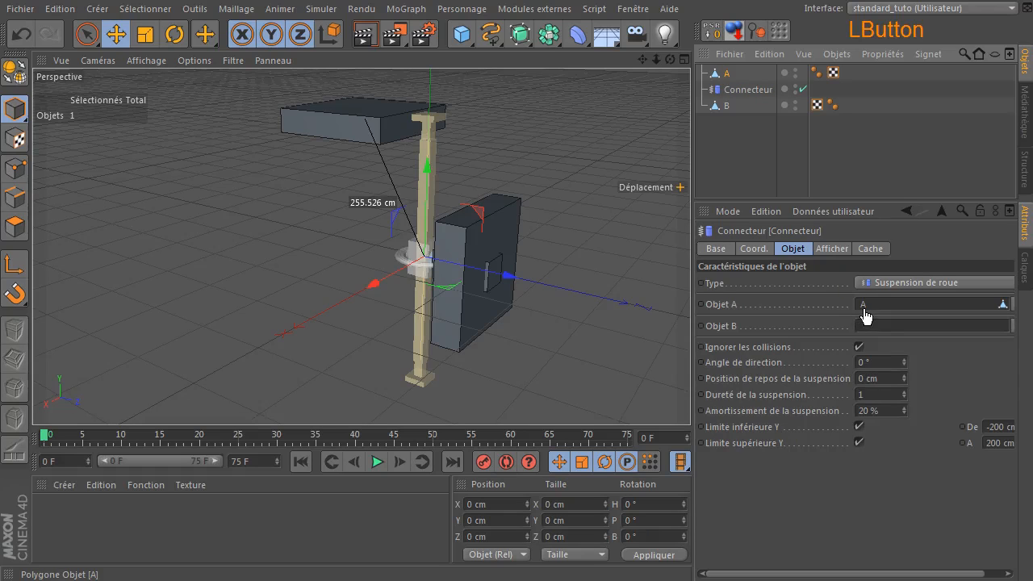
pyautogui.moveTo(716, 106); pyautogui.dragTo(716, 107)
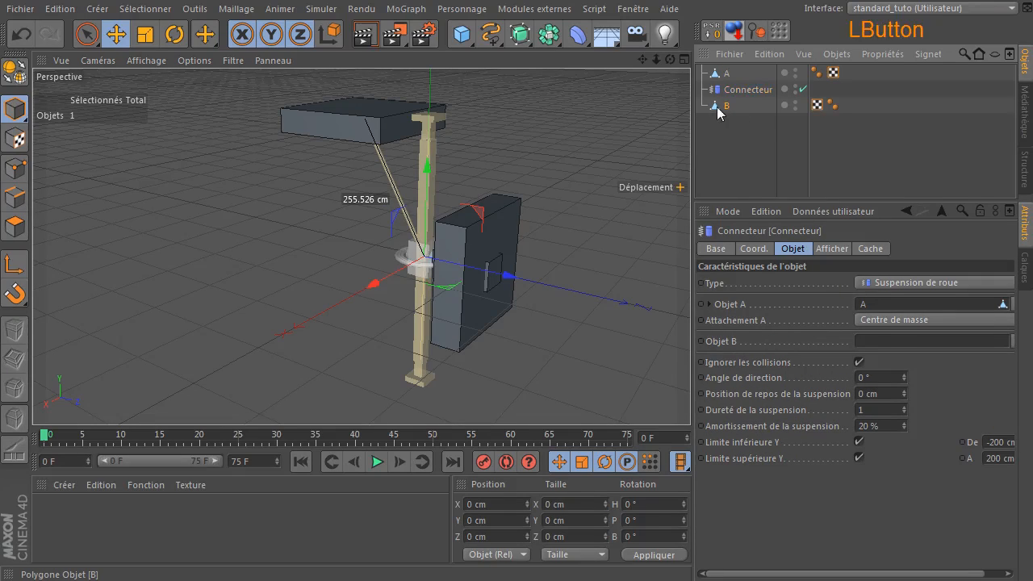
pyautogui.moveTo(885, 332); pyautogui.dragTo(883, 341)
pyautogui.moveTo(694, 295); pyautogui.dragTo(670, 300)
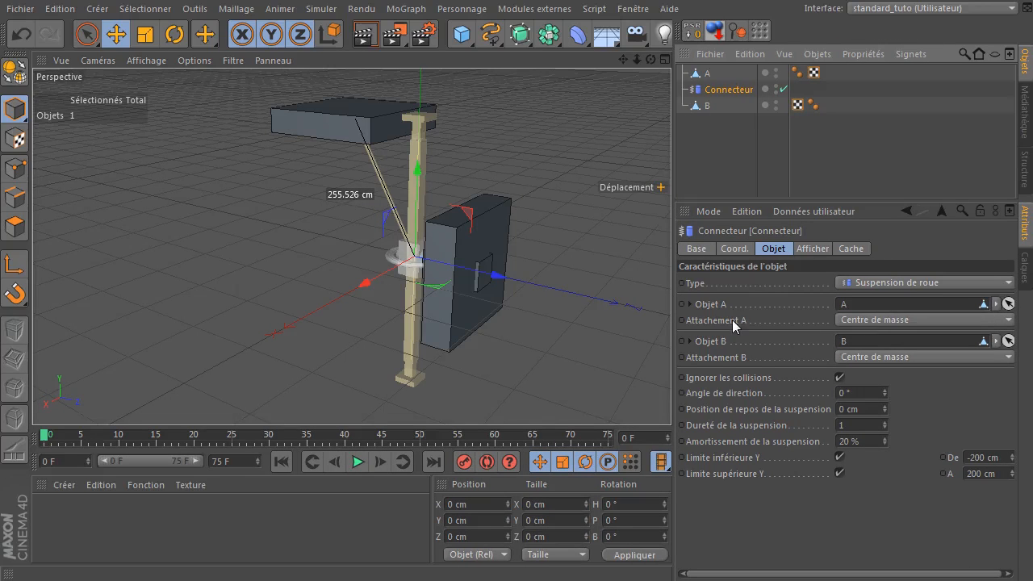
# - Try Point de polygone and Point de sélection as the connector's Attachement A, and return it to Centre de masse
pyautogui.click(905, 321)
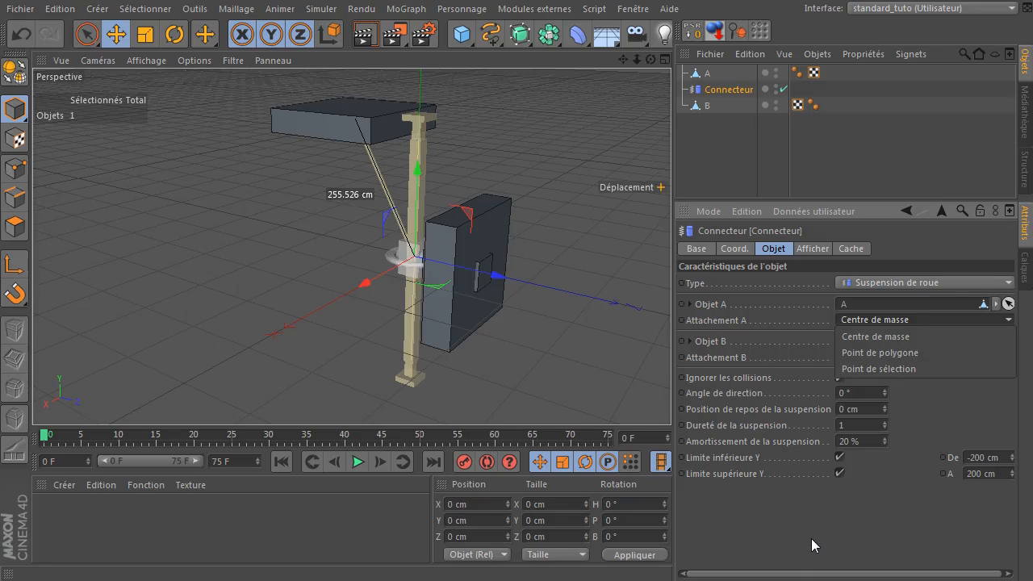
pyautogui.click(919, 353)
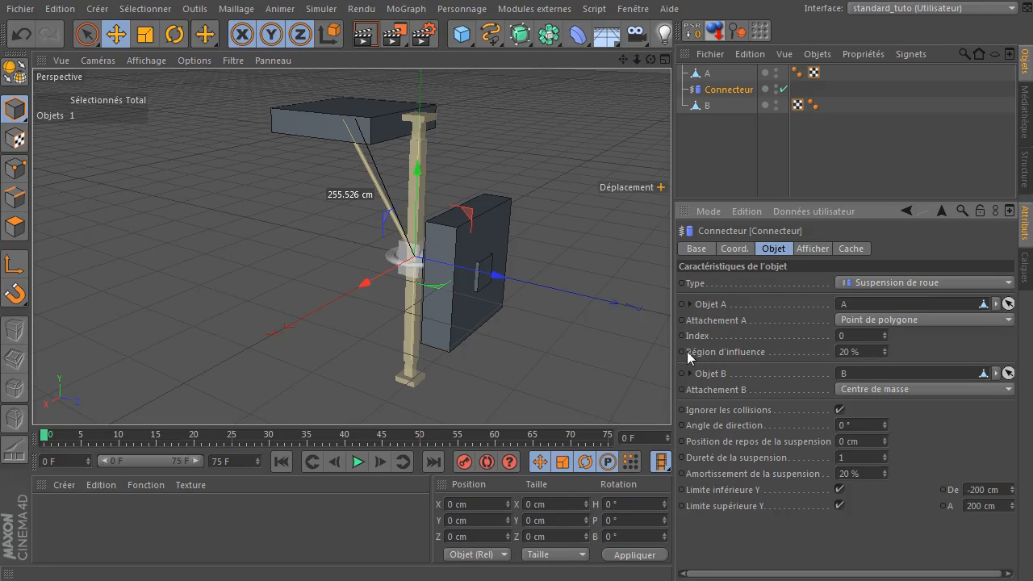
pyautogui.click(923, 323)
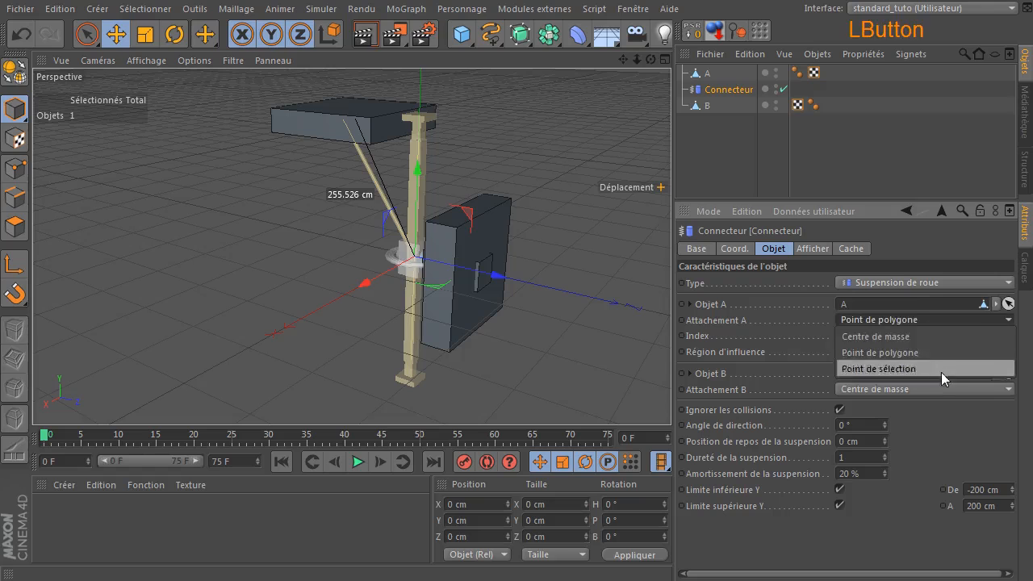
pyautogui.click(941, 373)
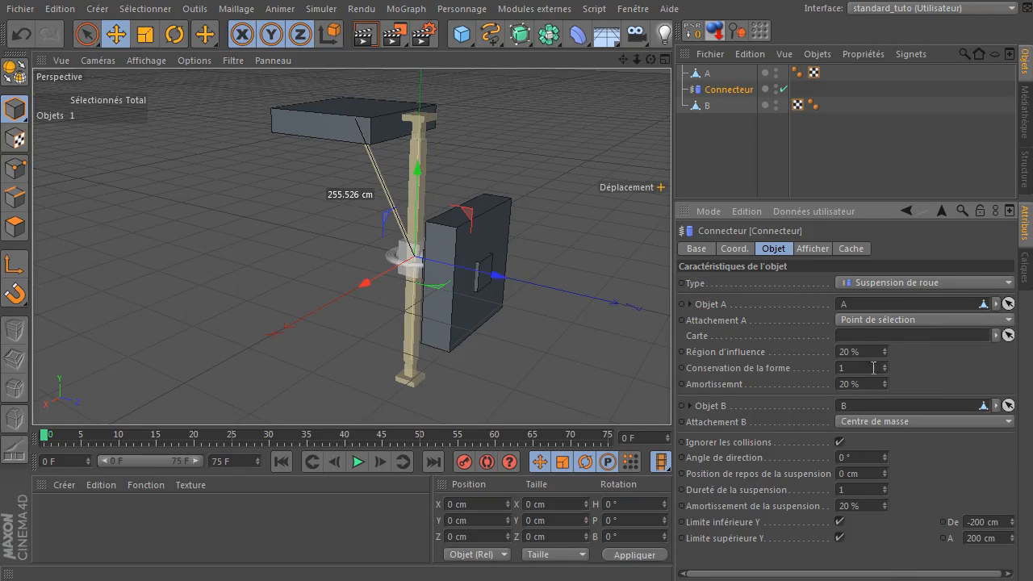
pyautogui.click(919, 319)
pyautogui.click(908, 334)
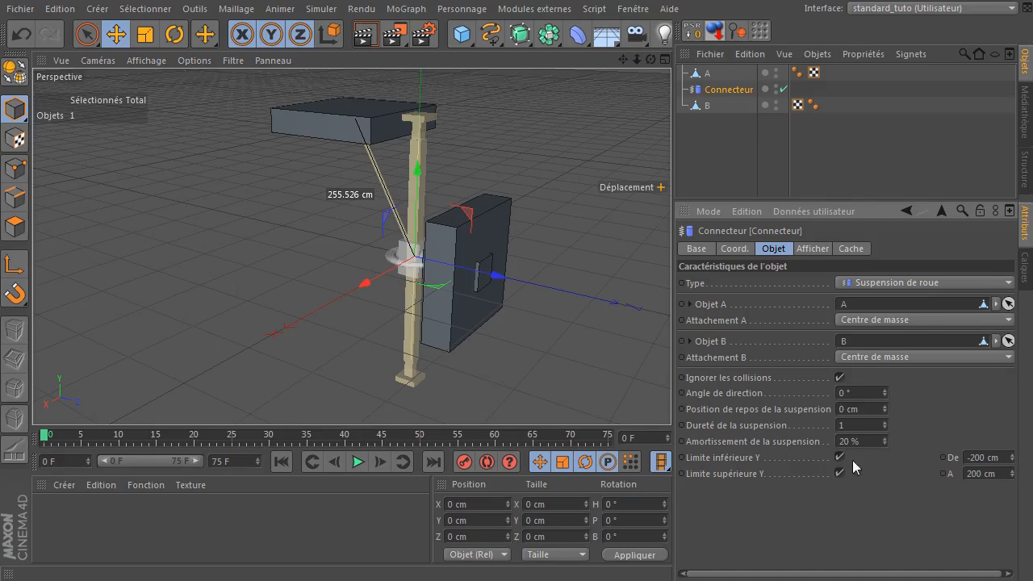
# - Set the animation's end to 250 frames and extend the preview range to cover the whole timeline
pyautogui.moveTo(650, 59); pyautogui.dragTo(548, 44)
pyautogui.click(232, 462)
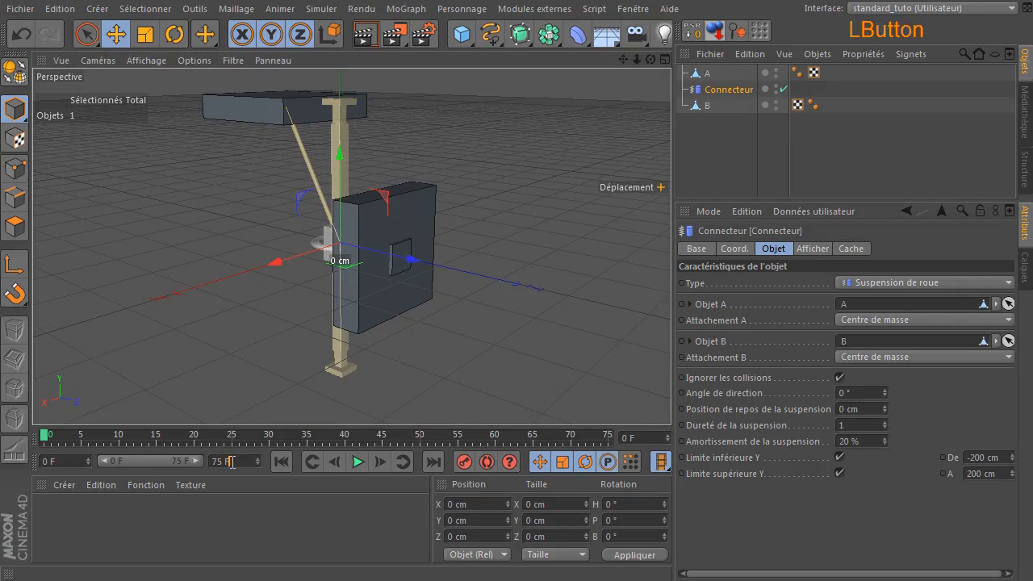
pyautogui.write('250')
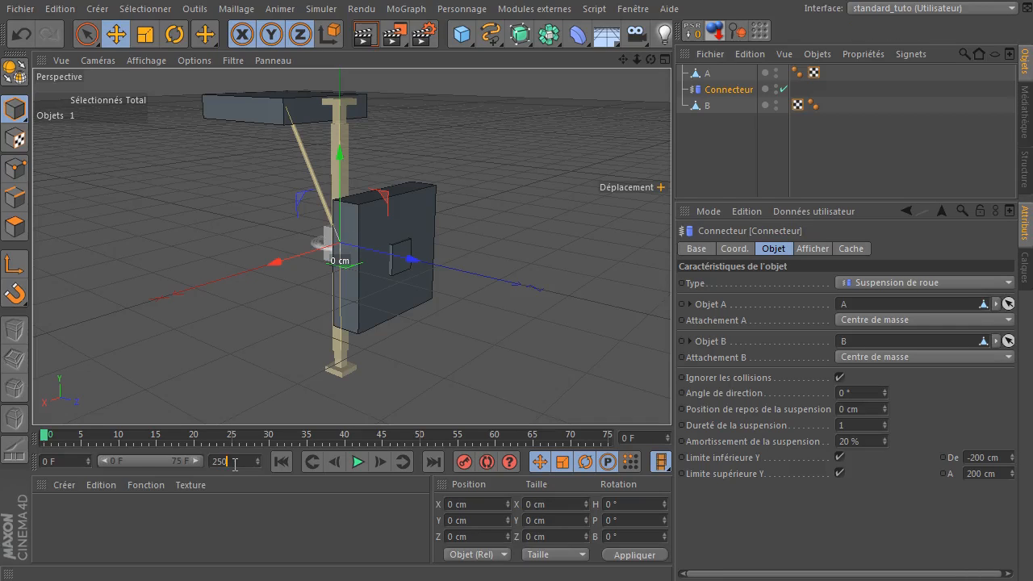
pyautogui.press('Return')
pyautogui.click(173, 469)
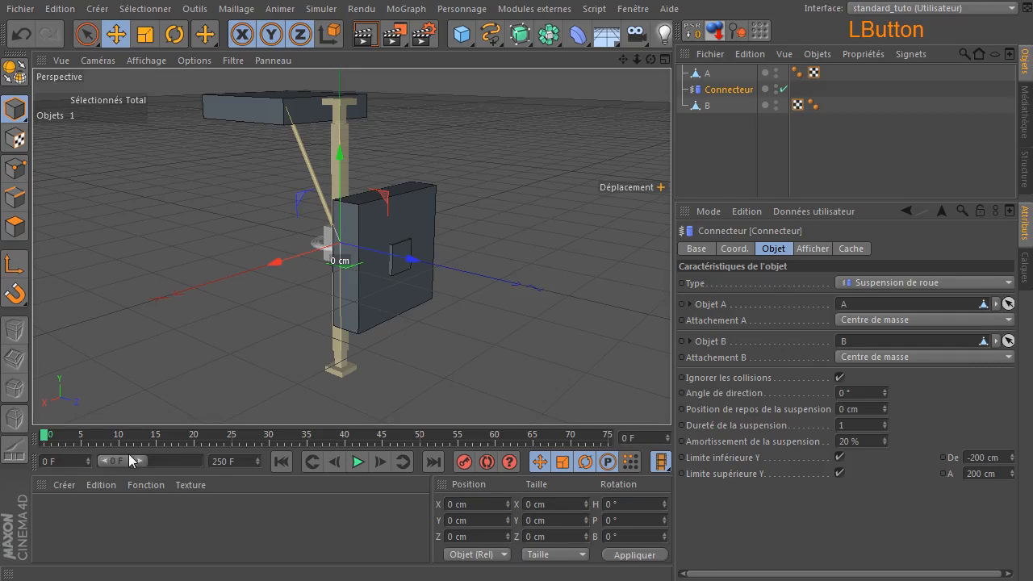
pyautogui.moveTo(140, 461); pyautogui.dragTo(305, 463)
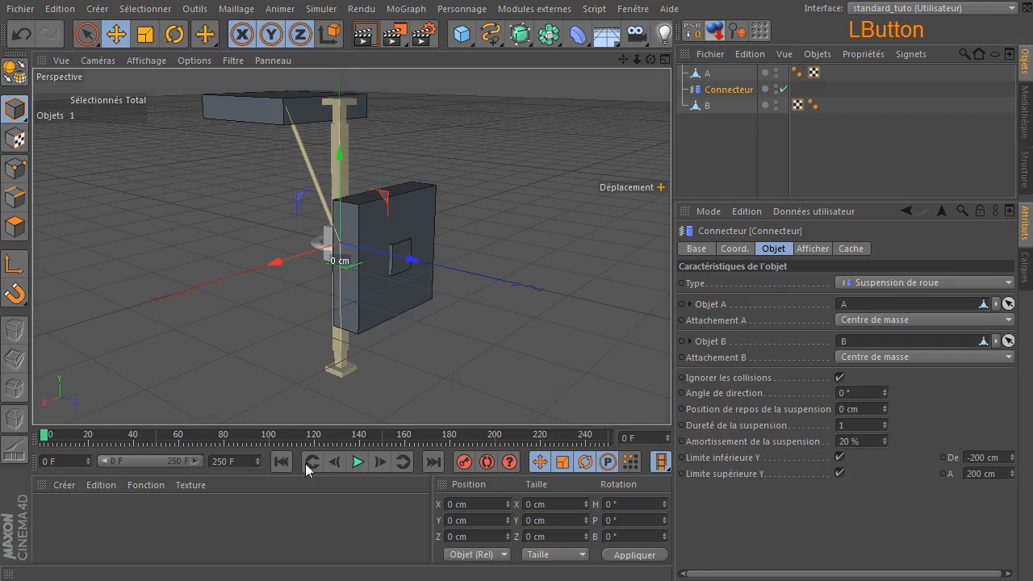
# - Play the animation to check the connector with no dynamics on A and B, and return to the first frame
pyautogui.click(356, 462)
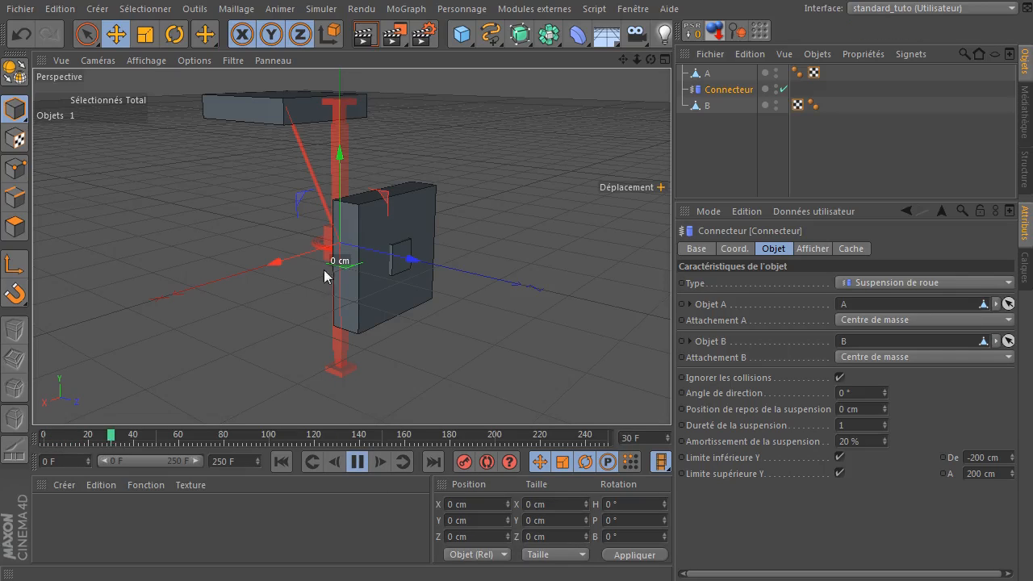
pyautogui.click(357, 464)
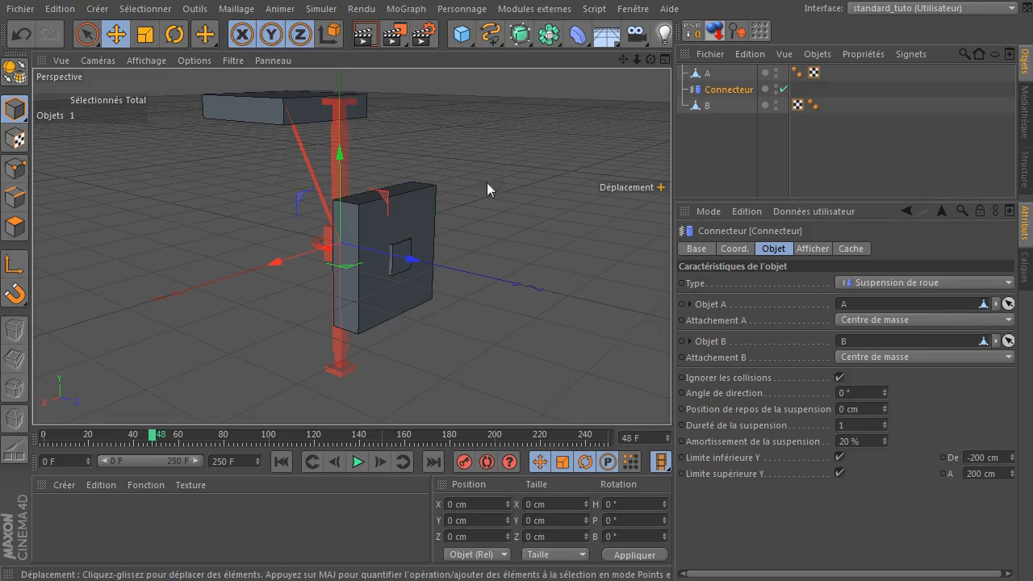
pyautogui.click(281, 461)
# - Assign a Corps collision simulation property to object A
pyautogui.click(716, 175)
pyautogui.click(718, 73)
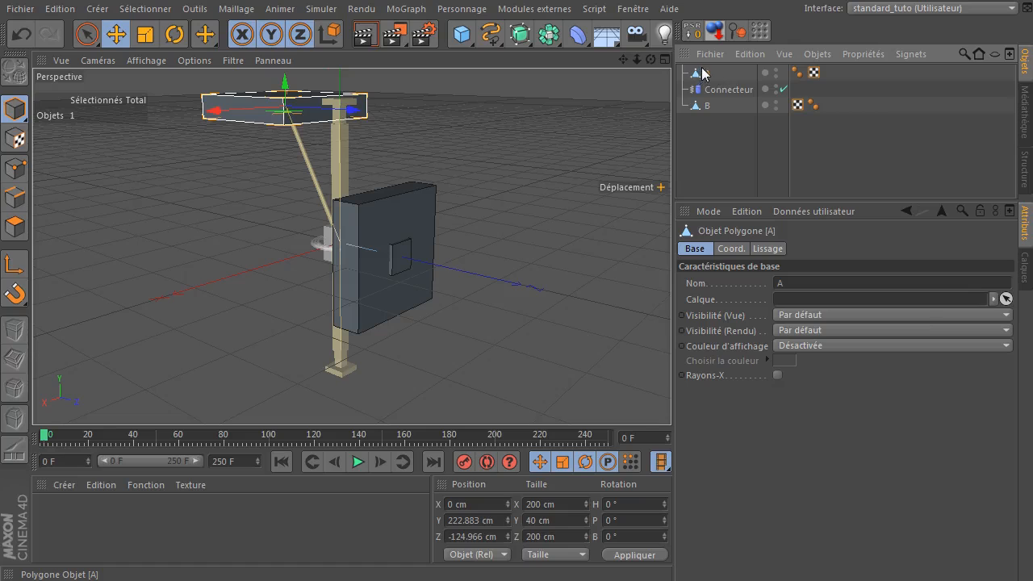
pyautogui.rightClick(697, 72)
pyautogui.moveTo(773, 182)
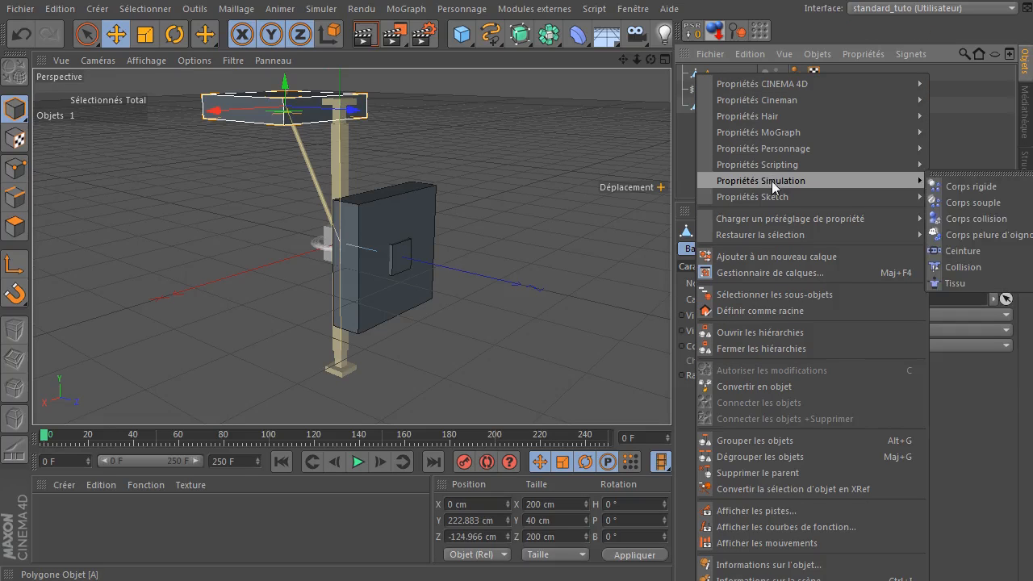
pyautogui.click(981, 216)
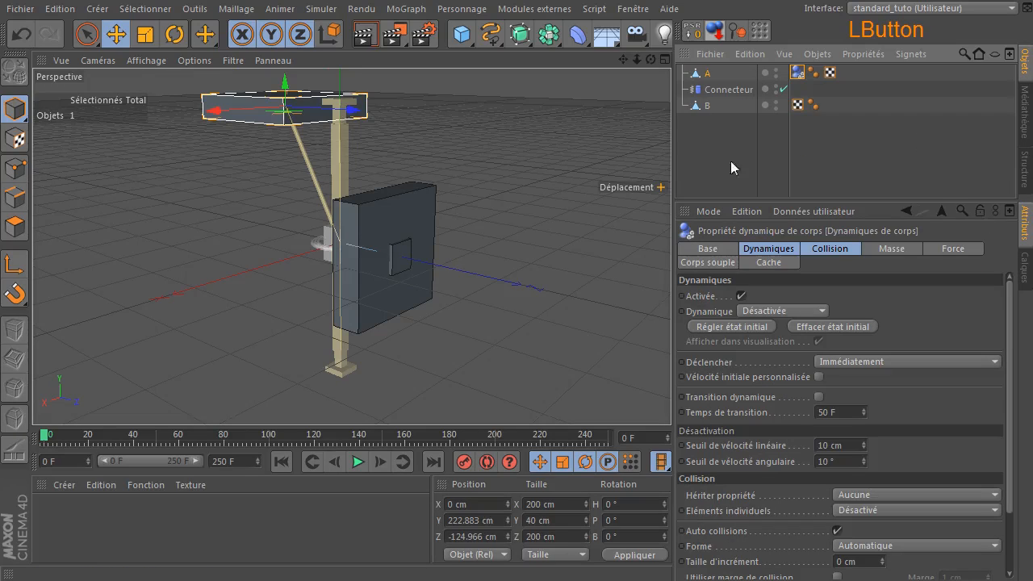
# - Assign a Corps rigide simulation property to object B
pyautogui.click(707, 106)
pyautogui.rightClick(707, 106)
pyautogui.moveTo(815, 113)
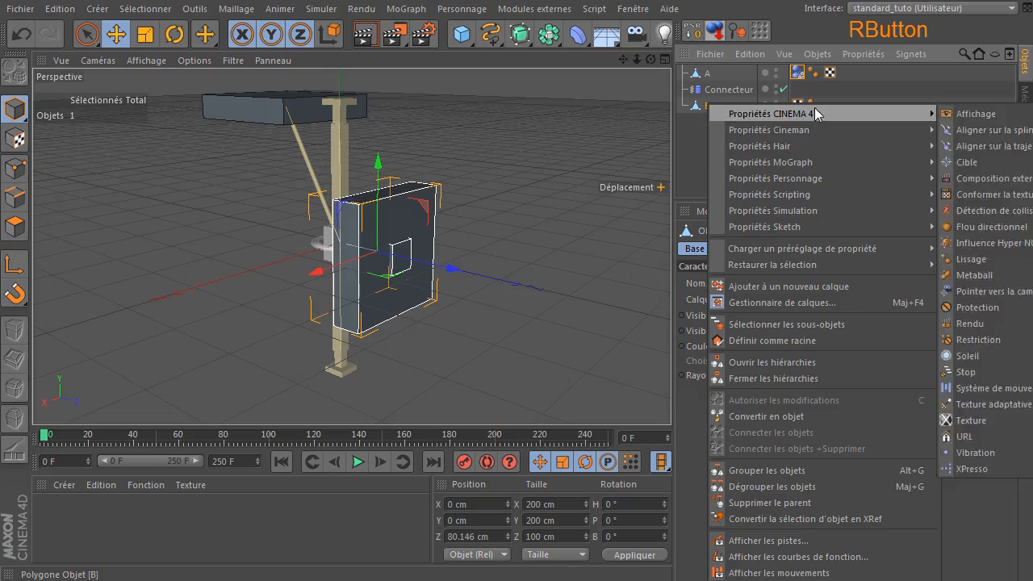
pyautogui.moveTo(822, 206)
pyautogui.click(981, 212)
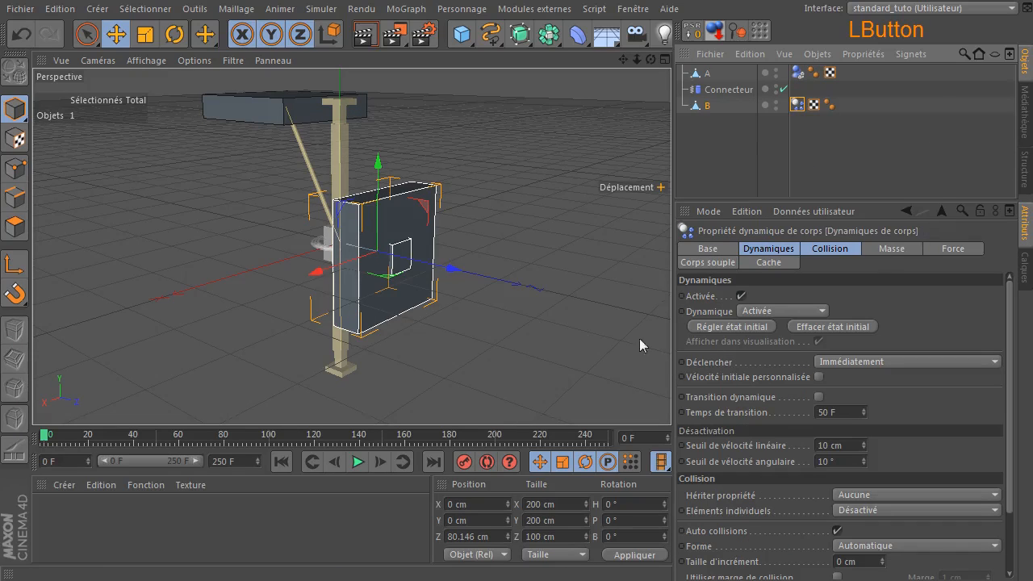
# - Play the simulation, examine the suspension spring up close, and return to the first frame
pyautogui.click(360, 463)
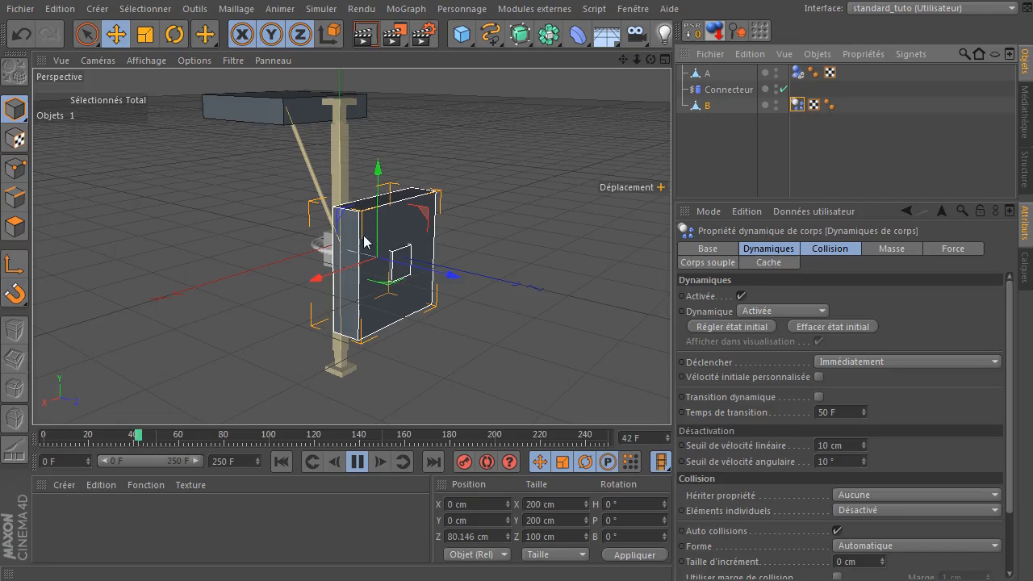
pyautogui.moveTo(655, 60); pyautogui.dragTo(512, 214)
pyautogui.scroll(5, 291, 281)
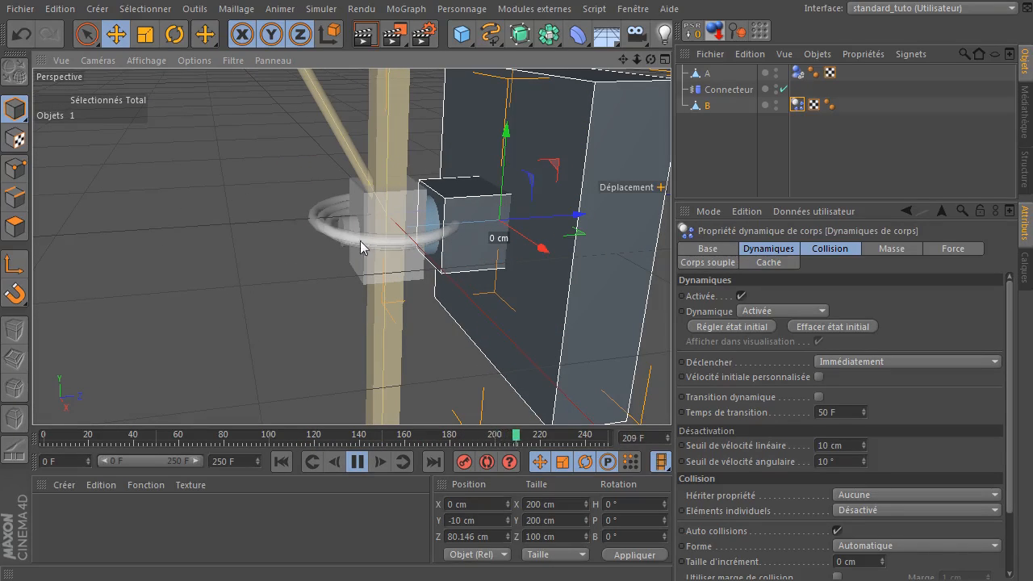
pyautogui.click(357, 466)
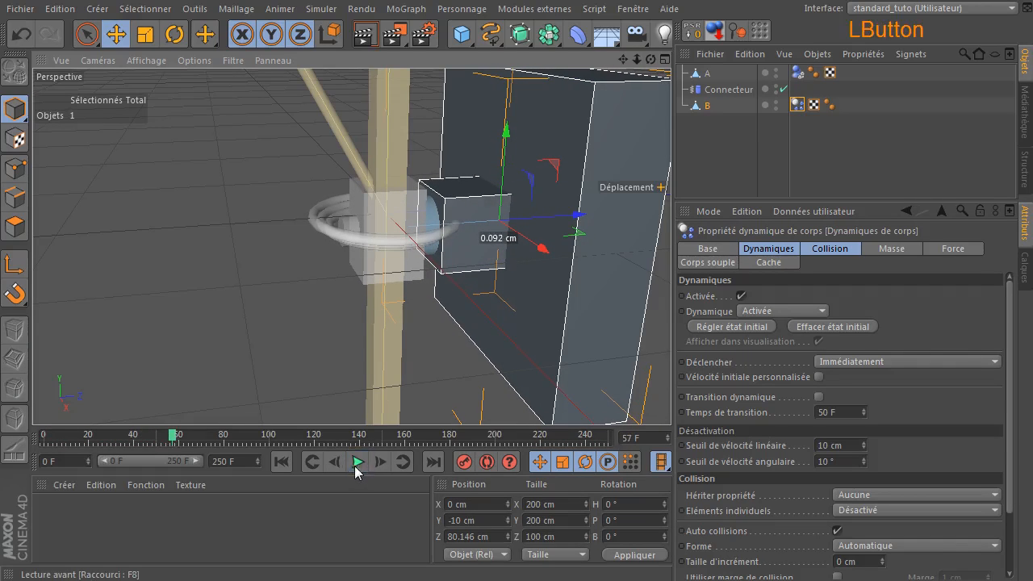
pyautogui.click(281, 460)
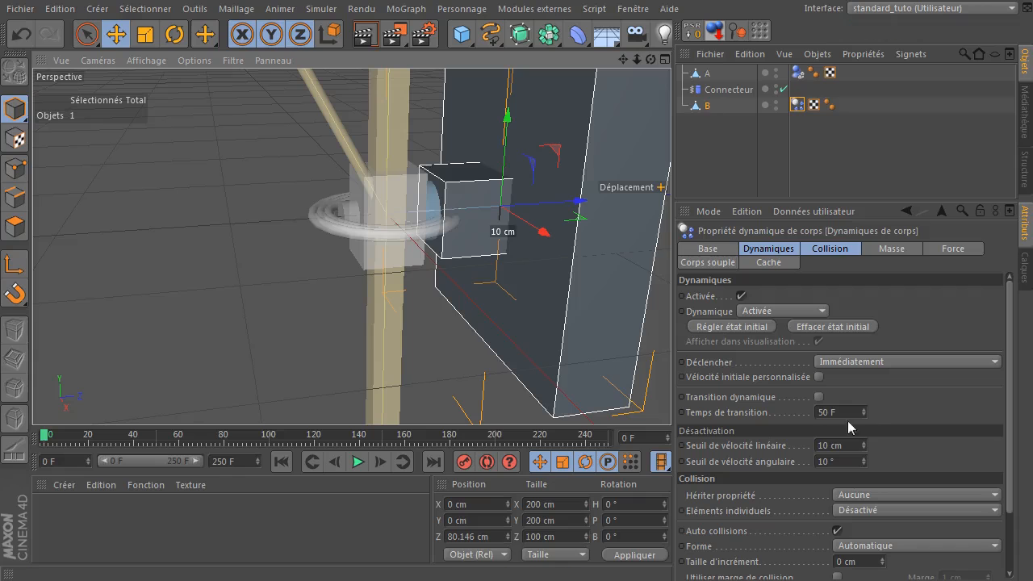
# - Set the connector's Dureté de la suspension to 0.5 and play the simulation with both objects in view
pyautogui.click(723, 90)
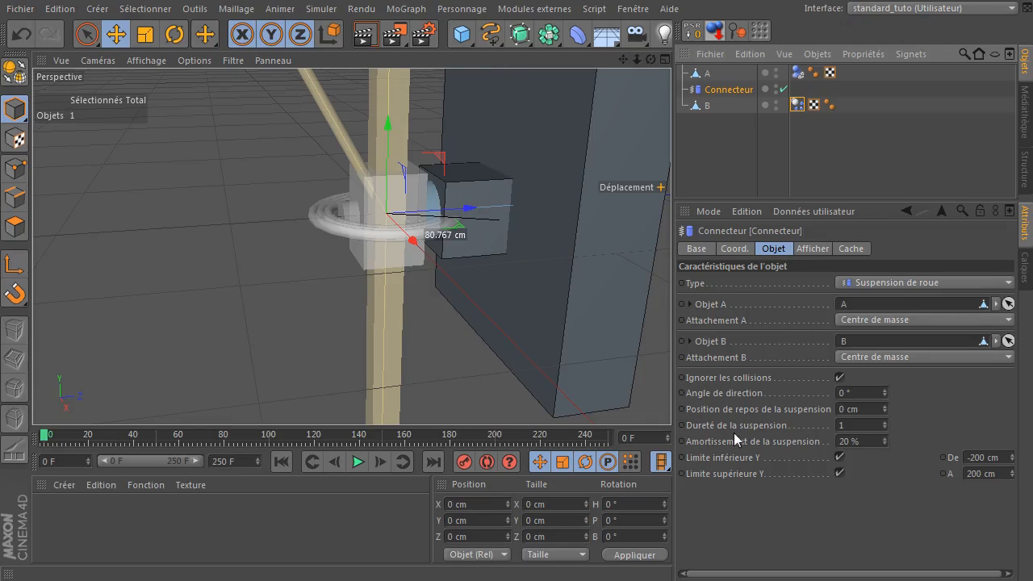
pyautogui.click(860, 425)
pyautogui.write('0.5')
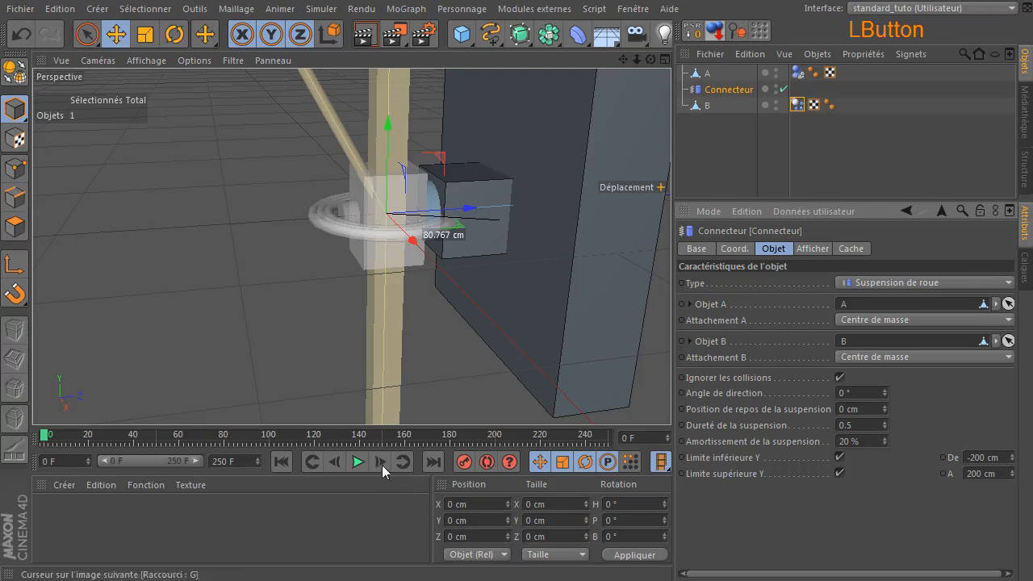
pyautogui.scroll(-5, 347, 339)
pyautogui.click(357, 462)
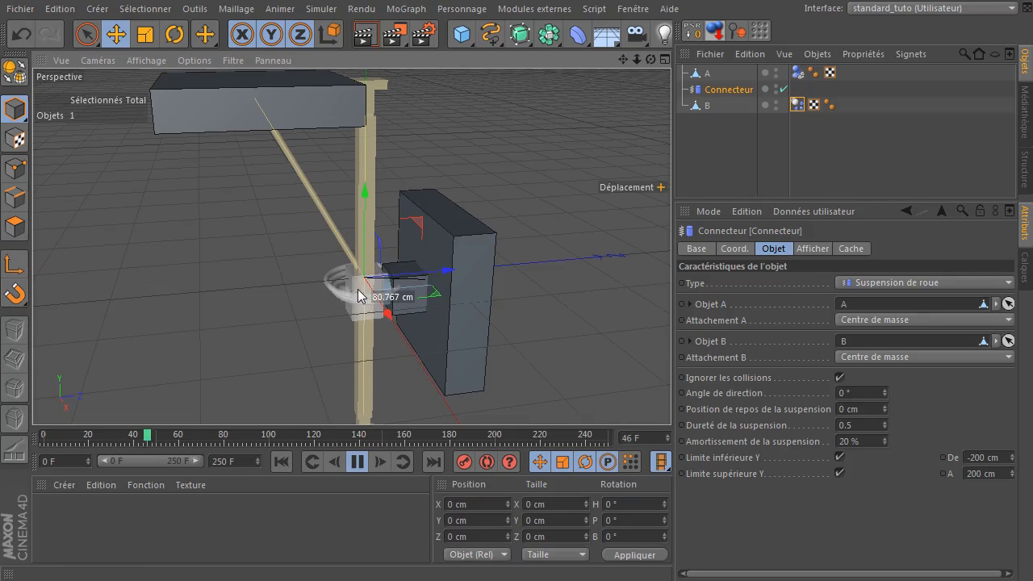
# - Test the connector with a Dureté de la suspension of 0.1 and of 0, replaying from the first frame each time, and rewind
pyautogui.click(851, 426)
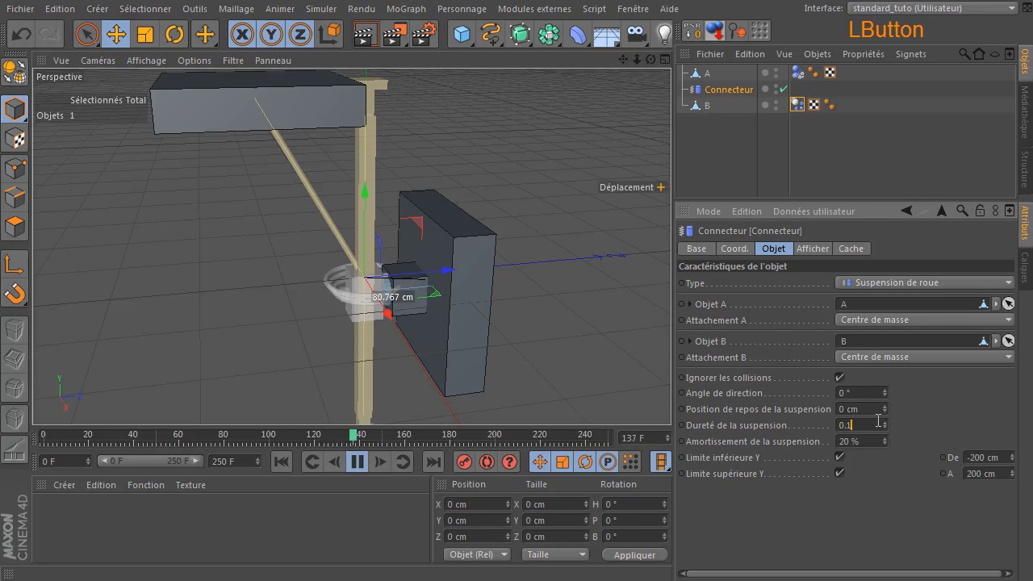
pyautogui.click(288, 461)
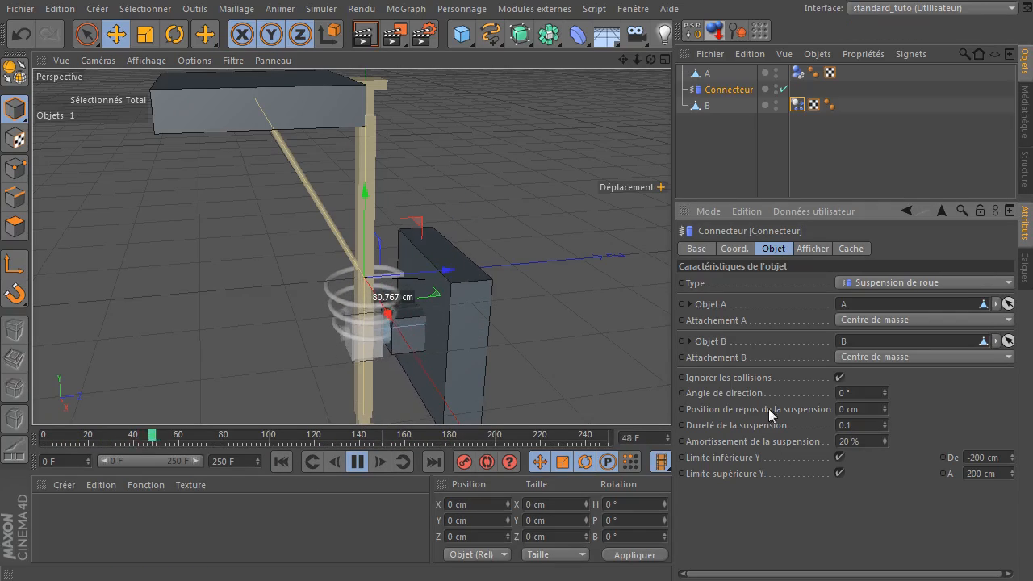
pyautogui.moveTo(863, 425); pyautogui.dragTo(731, 433)
pyautogui.write('0')
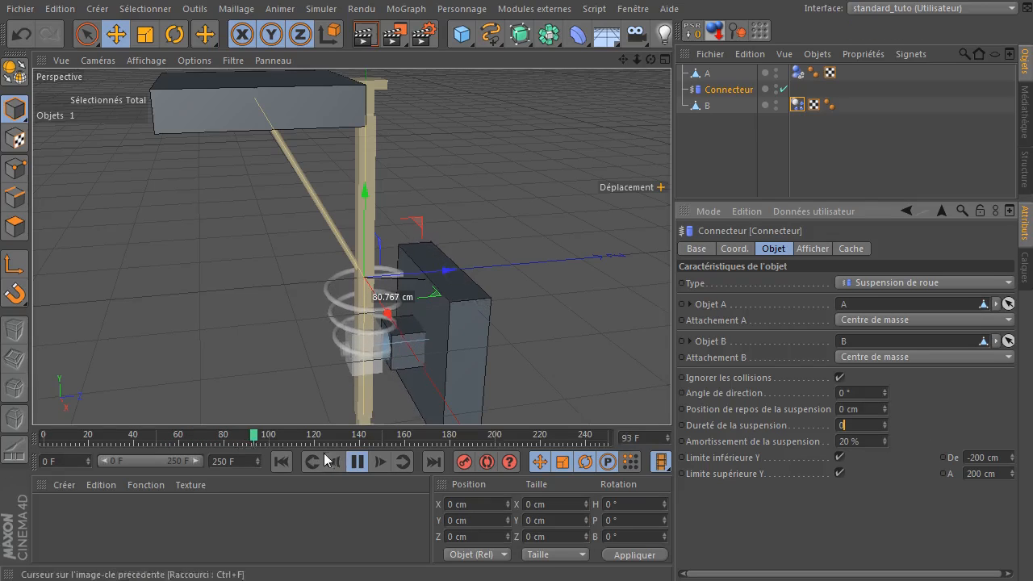
pyautogui.click(280, 461)
pyautogui.moveTo(622, 59); pyautogui.dragTo(617, 2)
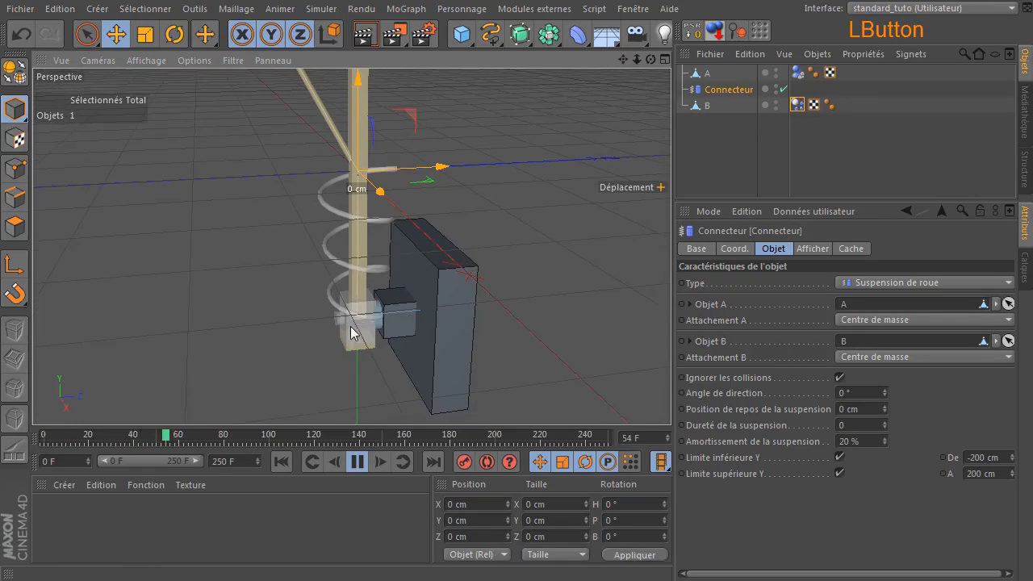
pyautogui.click(358, 461)
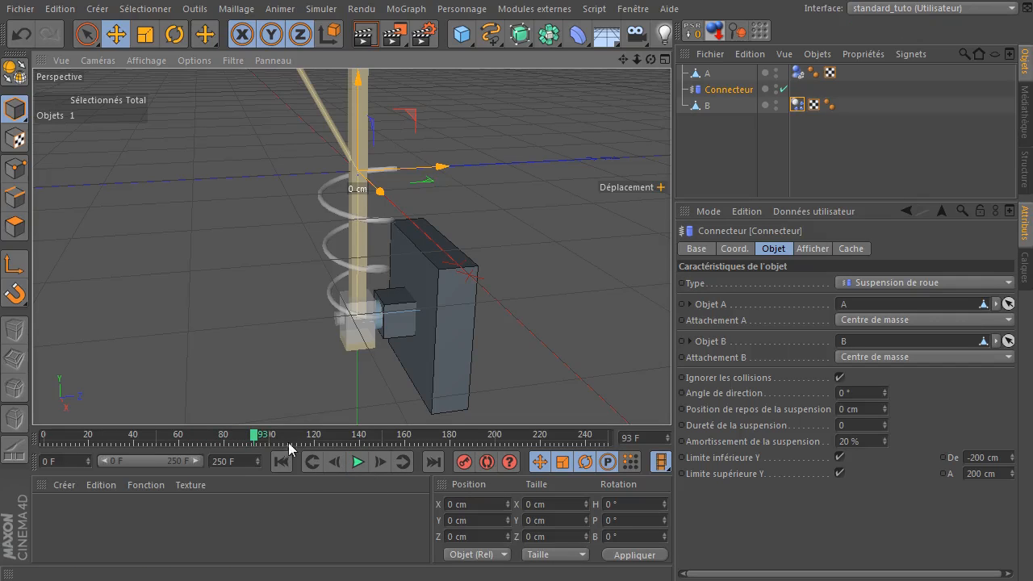
pyautogui.click(280, 464)
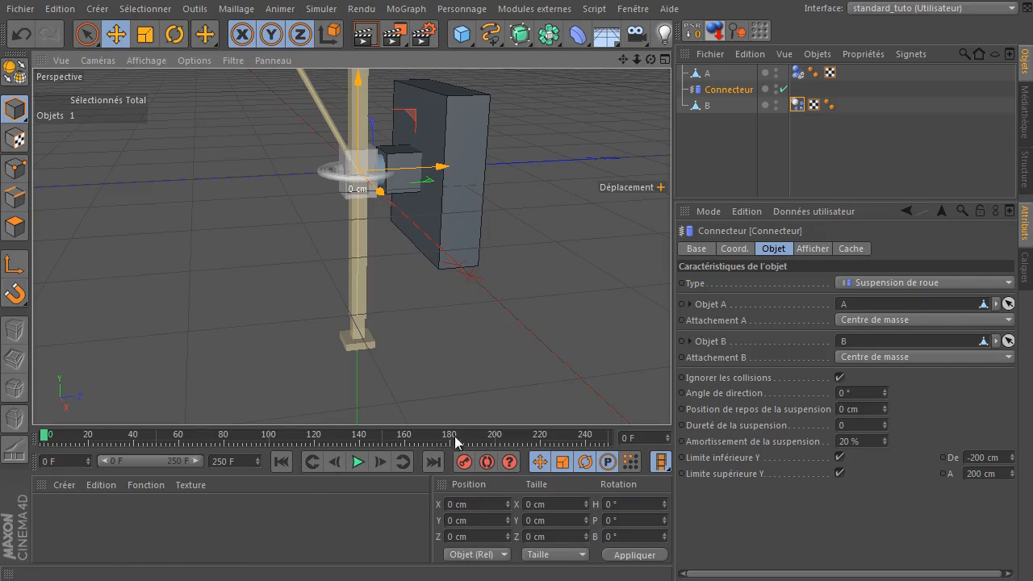
# - Set the connector's Dureté de la suspension back to 0.5
pyautogui.moveTo(653, 60); pyautogui.dragTo(776, 359)
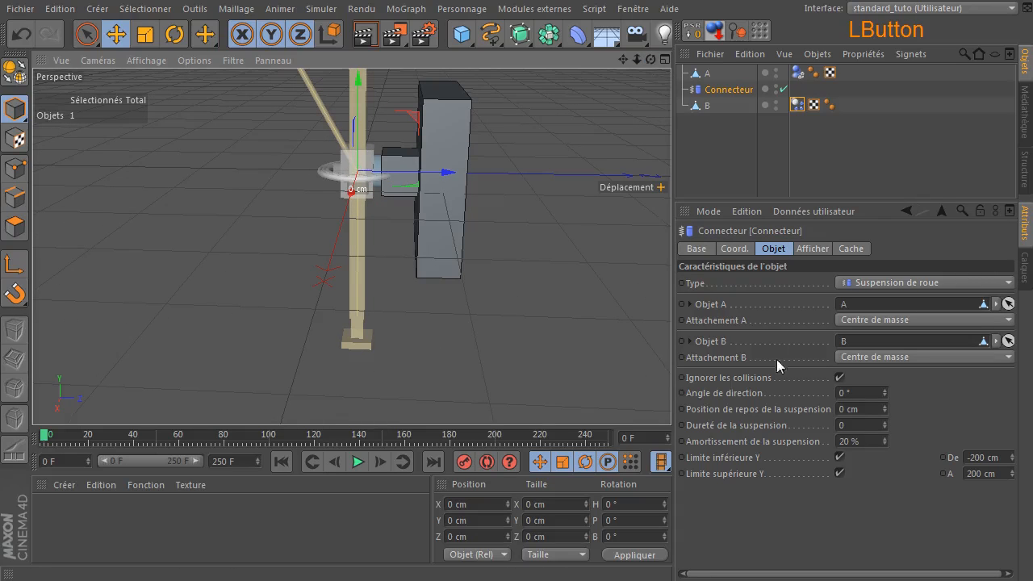
pyautogui.click(858, 425)
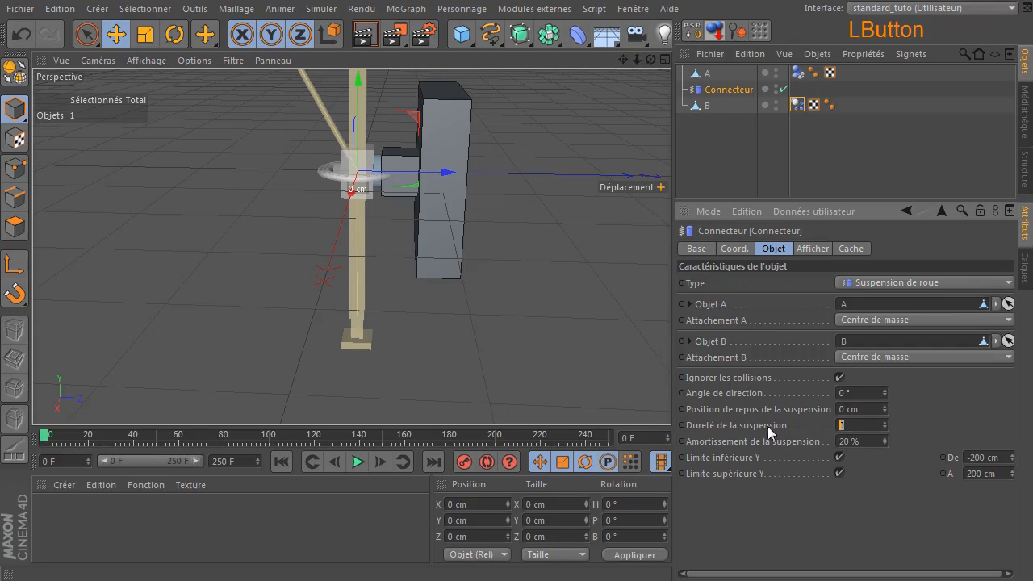
pyautogui.write('.5')
pyautogui.click(934, 413)
# - Select the four points on the negative X side of object B, move them along X to about -368.6 cm, and deselect them
pyautogui.moveTo(653, 59); pyautogui.dragTo(529, 65)
pyautogui.click(702, 106)
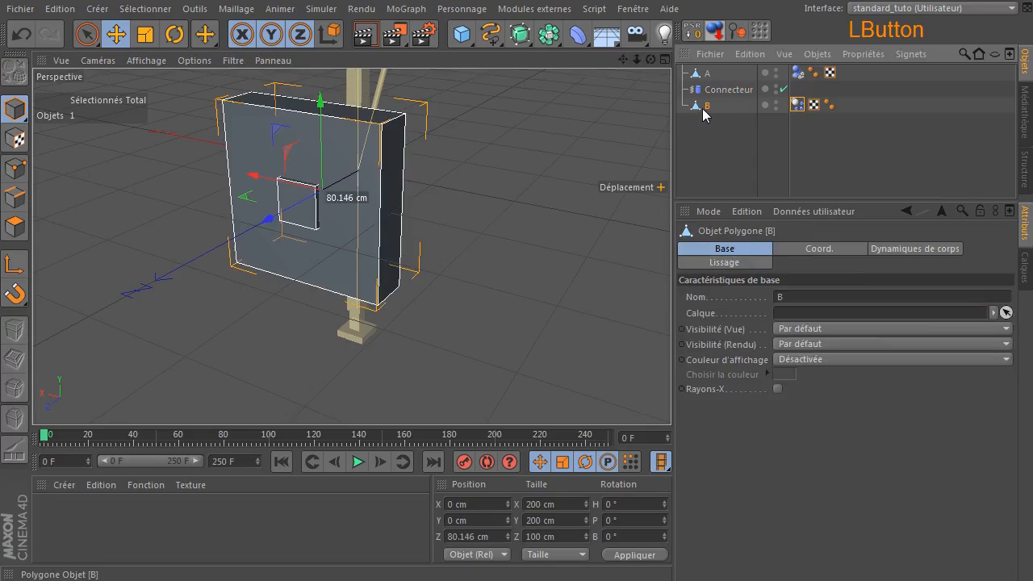
pyautogui.click(14, 168)
pyautogui.click(95, 36)
pyautogui.moveTo(405, 116); pyautogui.dragTo(379, 123)
pyautogui.keyDown('shift'); pyautogui.moveTo(374, 305); pyautogui.dragTo(401, 290); pyautogui.keyUp('shift')
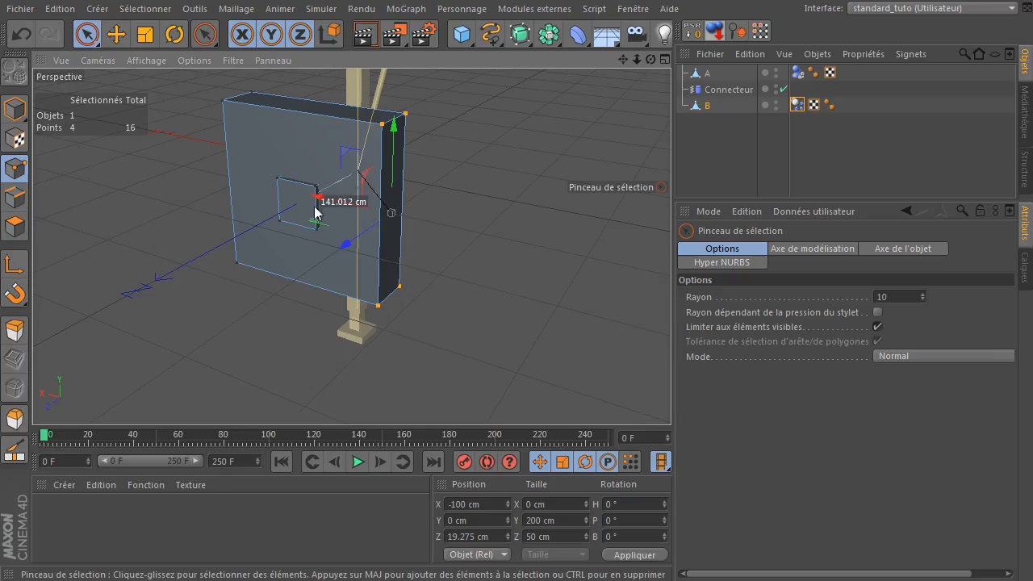
pyautogui.moveTo(321, 203); pyautogui.dragTo(598, 198)
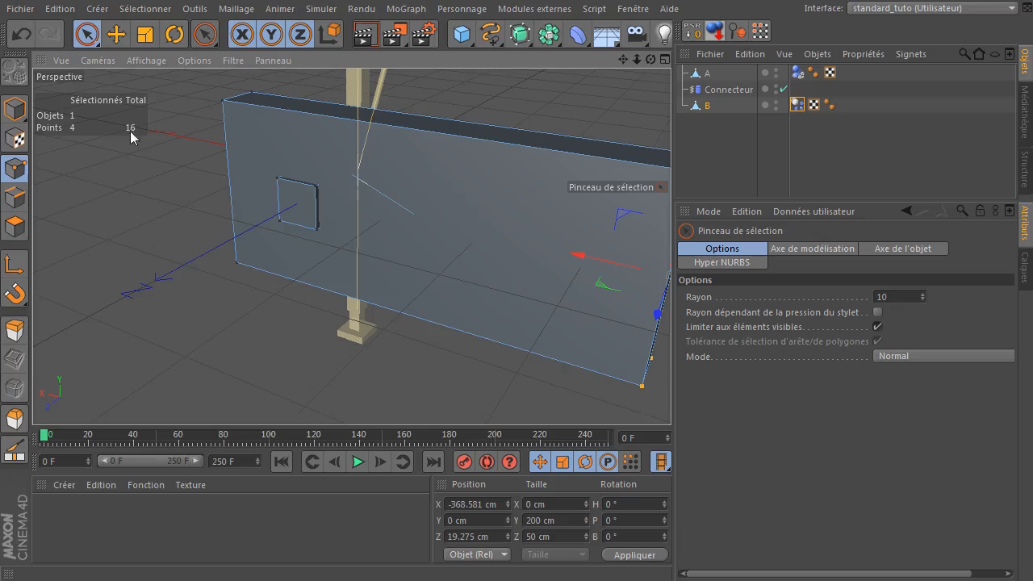
pyautogui.click(90, 44)
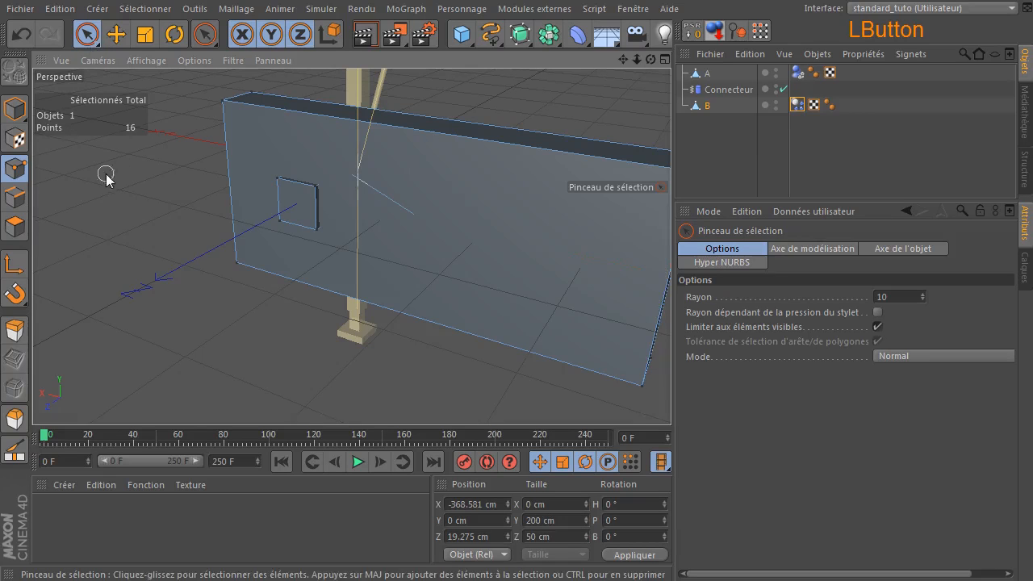
# - Return to model mode, deselect object B and play the simulation of the reshaped object
pyautogui.click(14, 108)
pyautogui.moveTo(636, 59); pyautogui.dragTo(714, 45)
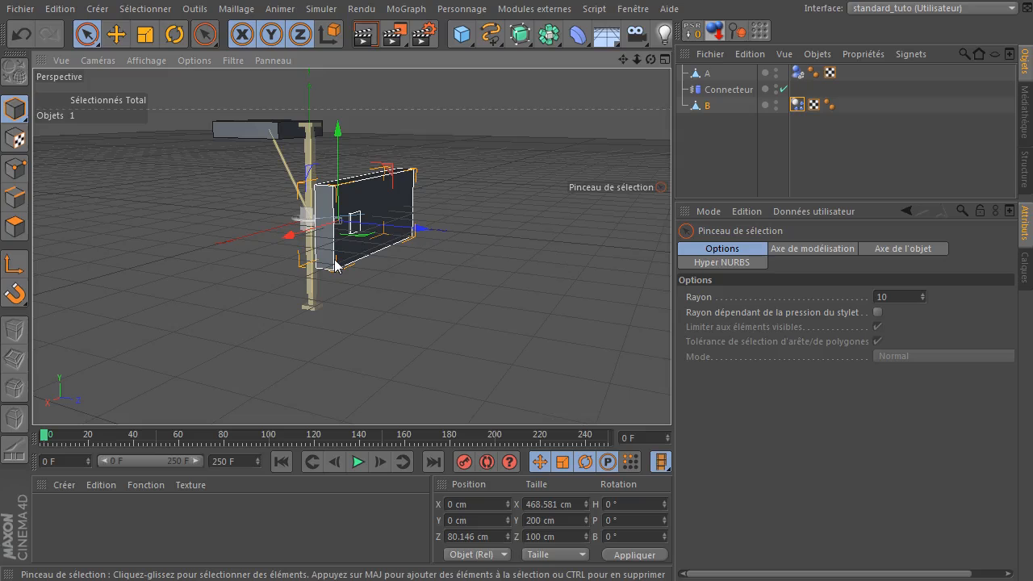
pyautogui.click(444, 315)
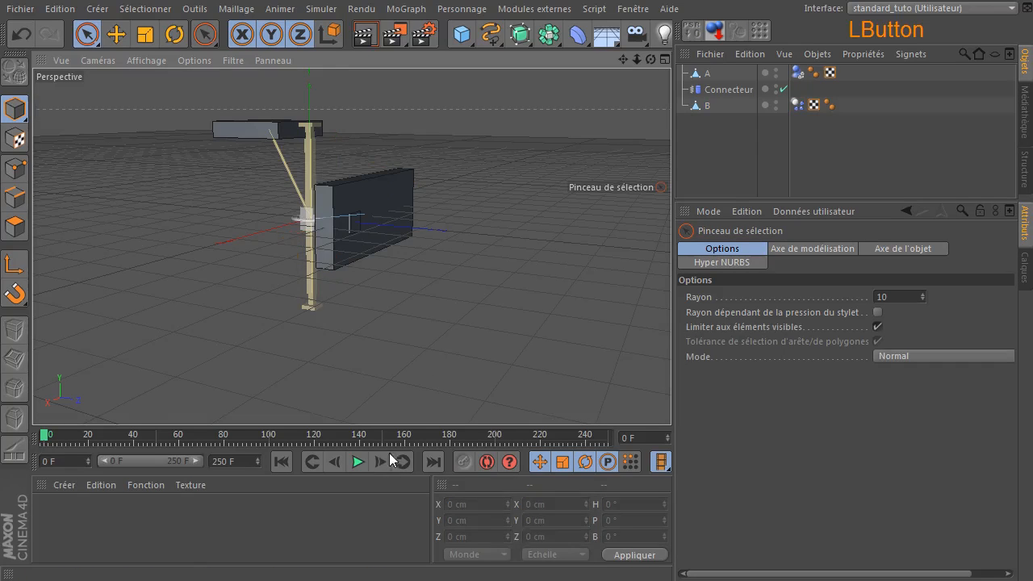
pyautogui.click(355, 463)
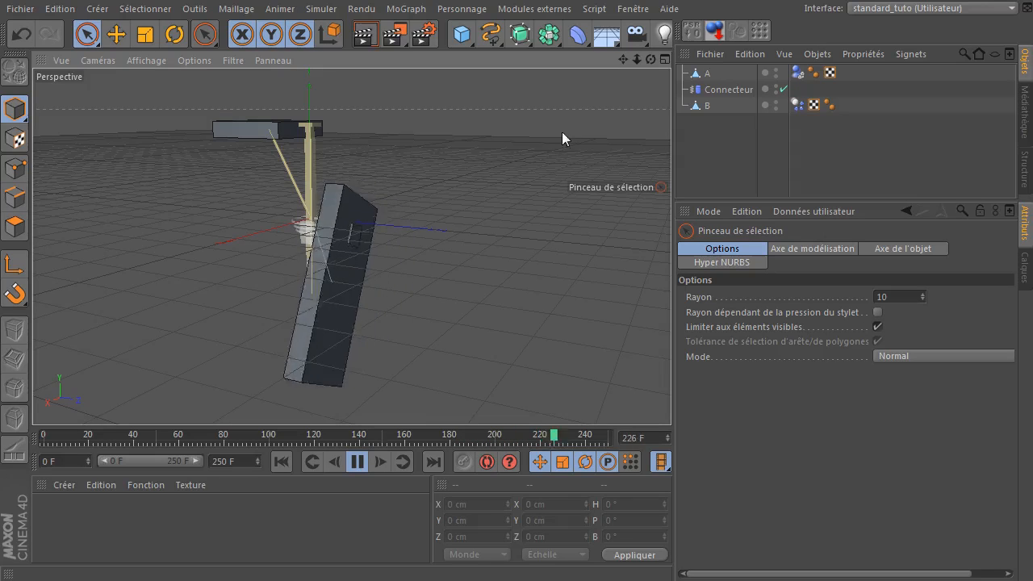
pyautogui.moveTo(651, 59); pyautogui.dragTo(593, 71)
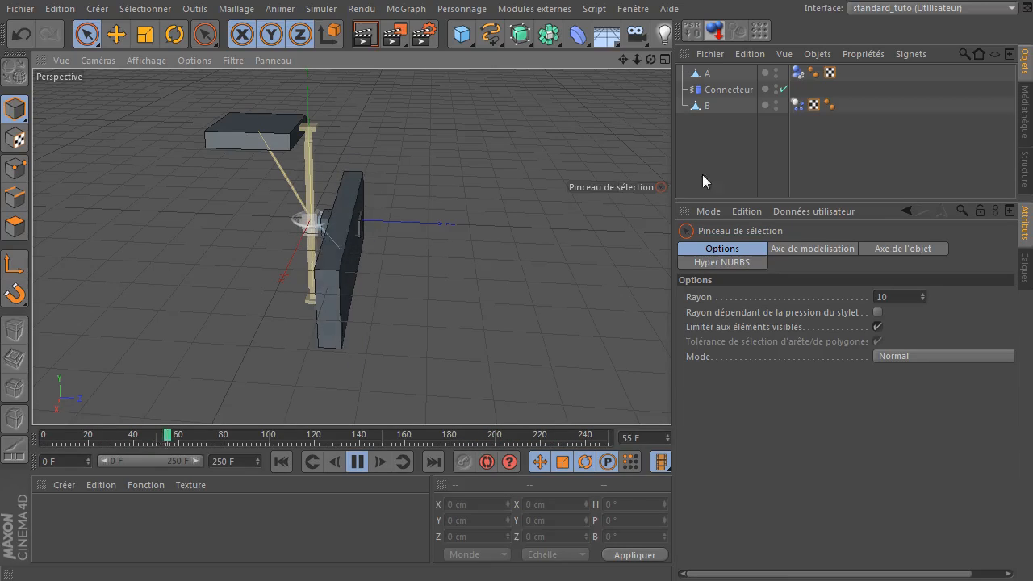
# - Test the connector with an Angle de direction of -7° during playback, and stop and rewind to the first frame
pyautogui.click(726, 89)
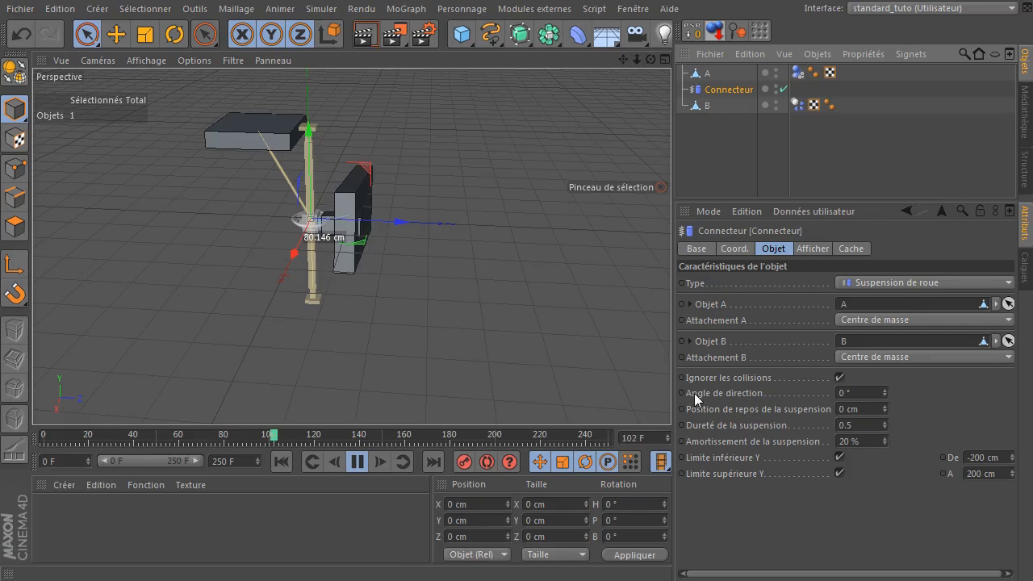
pyautogui.click(885, 390)
pyautogui.moveTo(886, 388)
pyautogui.mouseDown()
pyautogui.moveTo(885, 404)
pyautogui.moveTo(890, 378)
pyautogui.mouseUp()
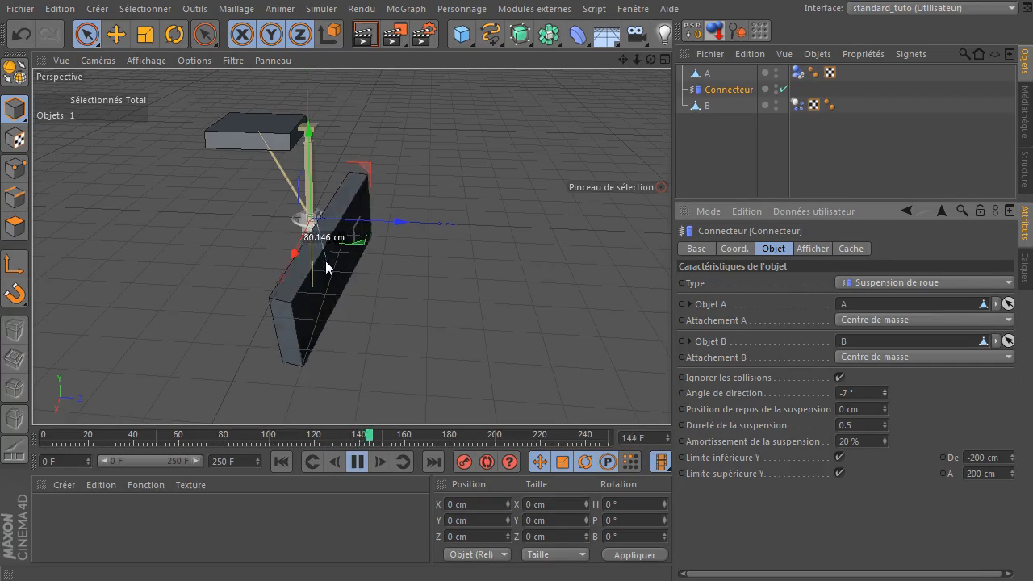
pyautogui.click(358, 461)
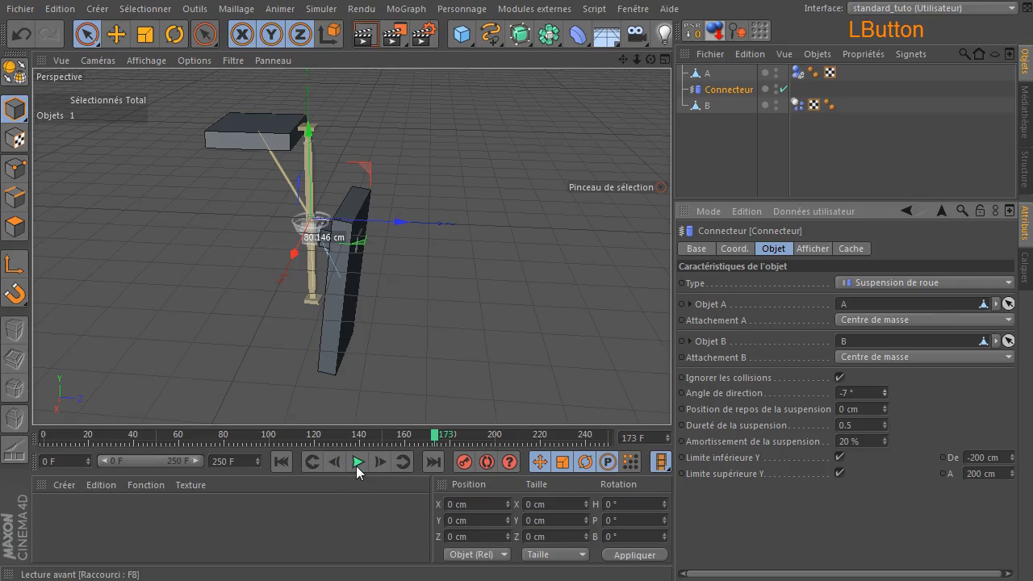
pyautogui.click(281, 461)
pyautogui.keyDown('alt'); pyautogui.moveTo(262, 274); pyautogui.dragTo(85, 254); pyautogui.keyUp('alt')
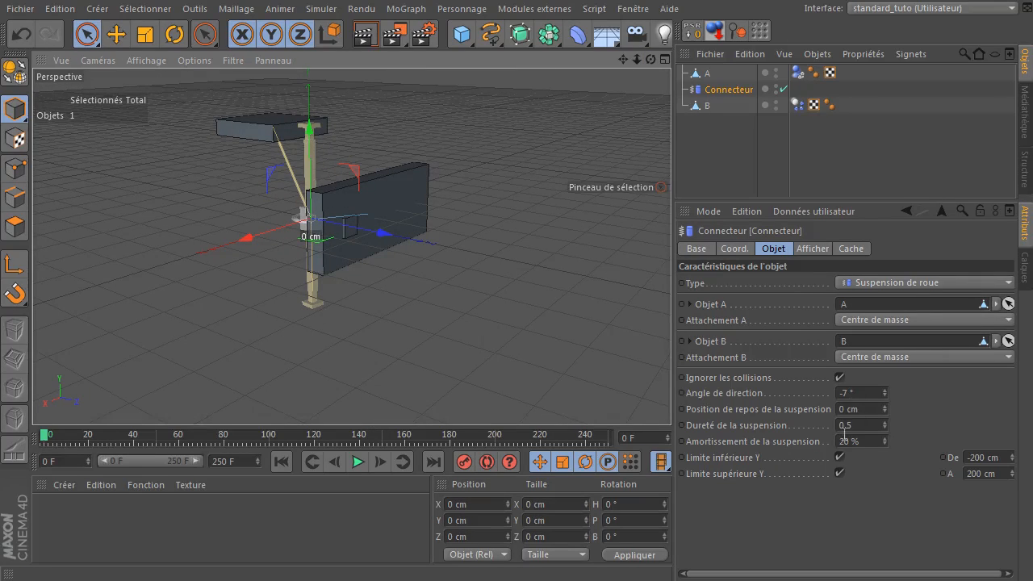
# - Set the connector's Amortissement de la suspension to 0 % and play the simulation with the connector and object B in view
pyautogui.click(880, 438)
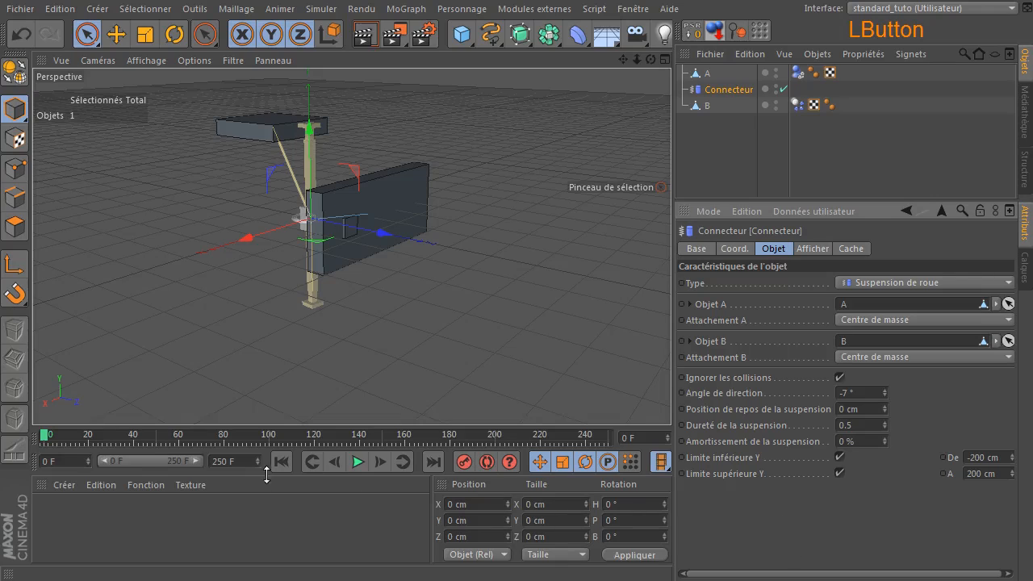
pyautogui.click(360, 466)
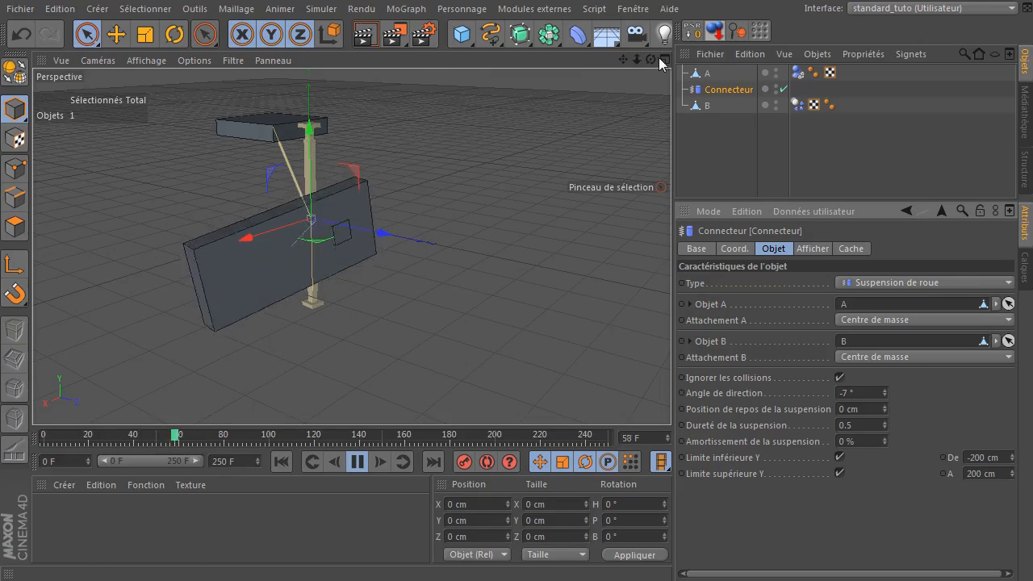
pyautogui.moveTo(649, 62); pyautogui.dragTo(775, 54)
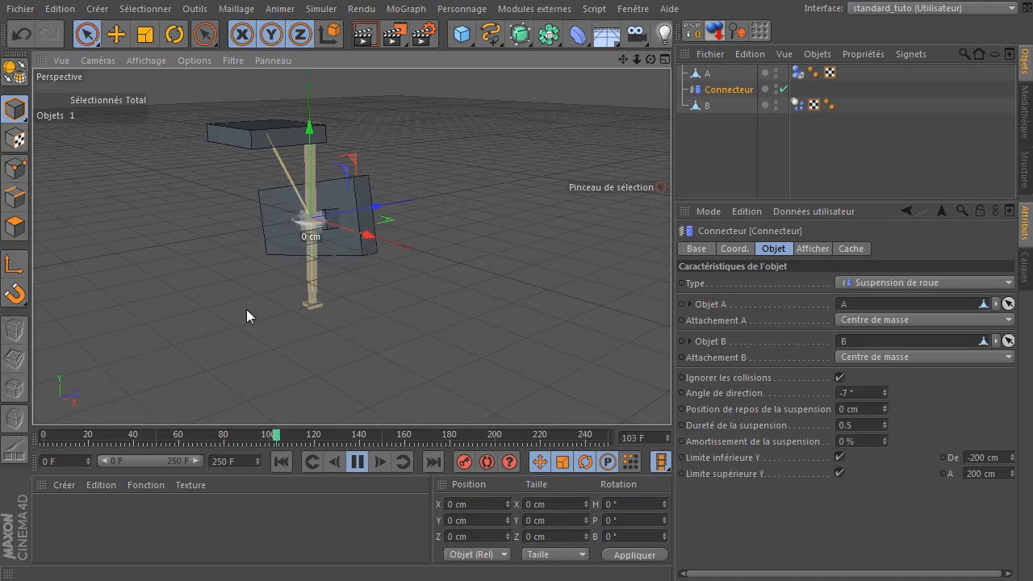
# - Test the connector with an Amortissement de la suspension of 100 % and of 200 %, replaying from the first frame each time
pyautogui.click(857, 441)
pyautogui.write('100')
pyautogui.press('Return')
pyautogui.click(287, 460)
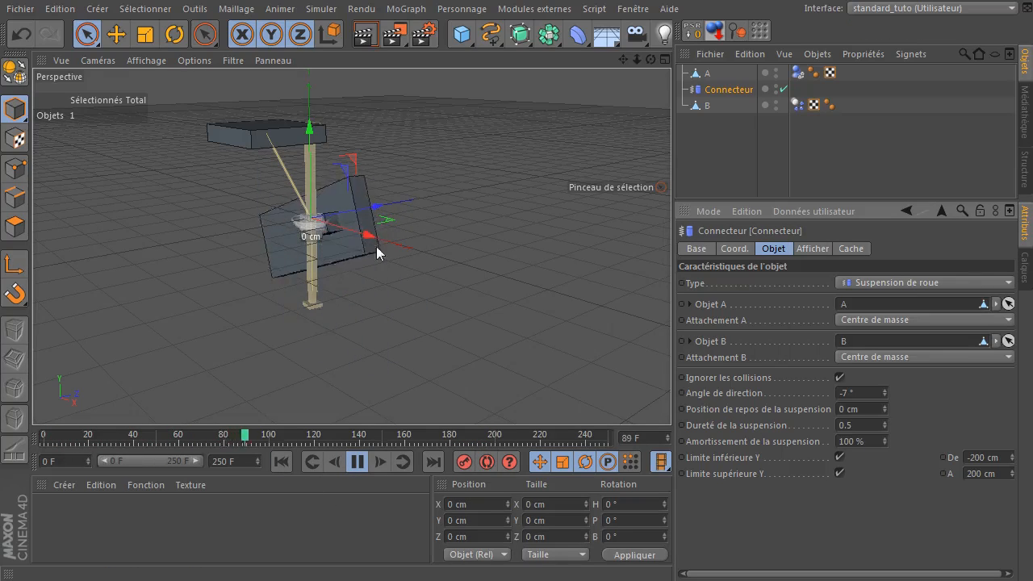
pyautogui.click(886, 441)
pyautogui.write('2')
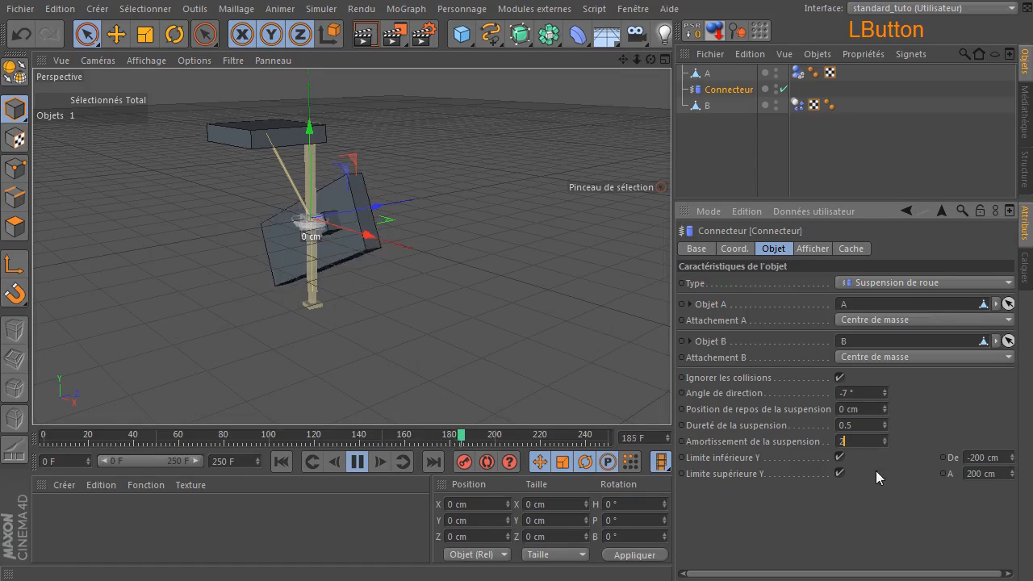
pyautogui.click(282, 462)
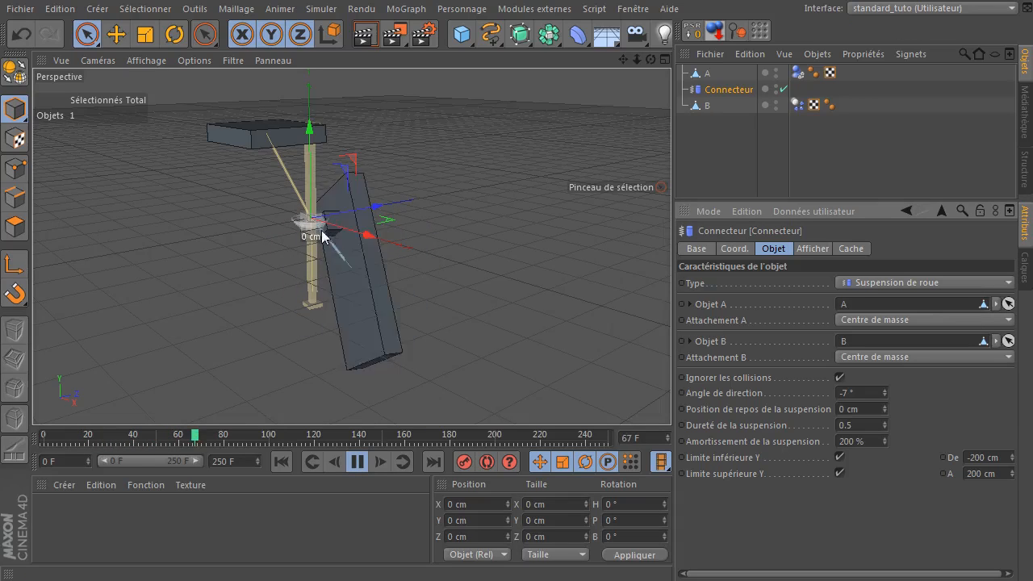
# - Reset the connector's Amortissement de la suspension to 20 %, replay the simulation, and rewind it to the first frame
pyautogui.rightClick(885, 440)
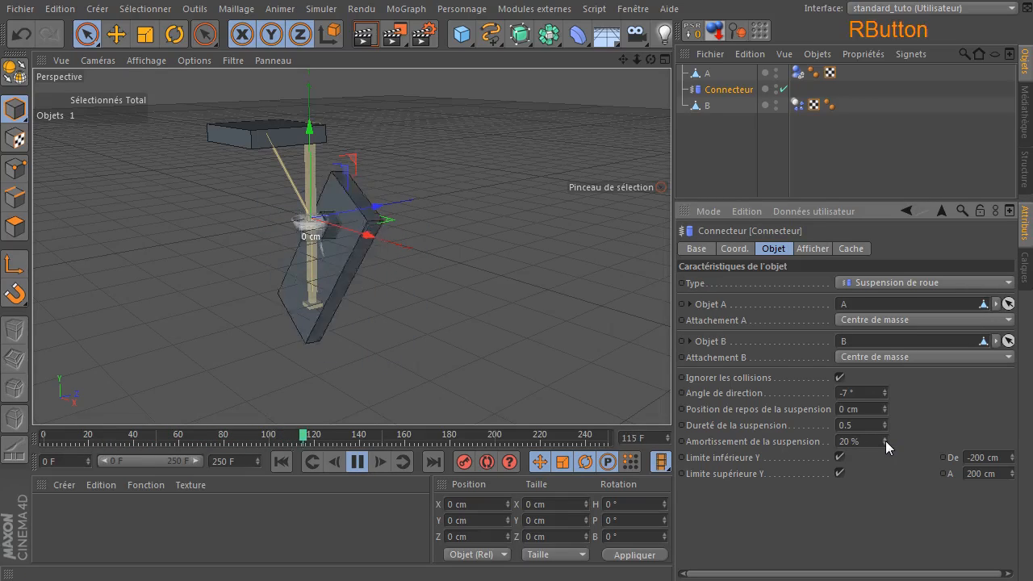
pyautogui.click(282, 462)
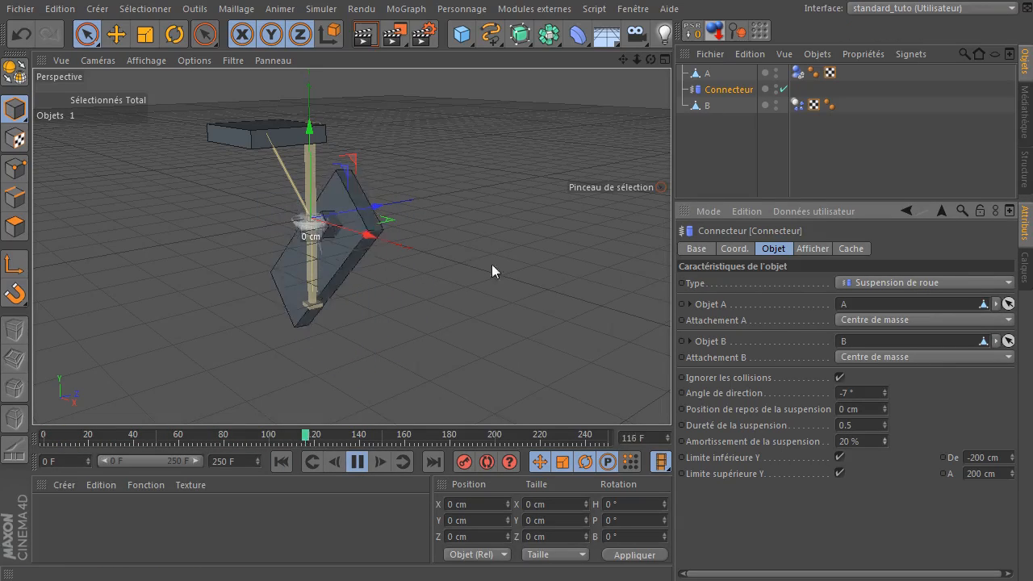
pyautogui.click(358, 462)
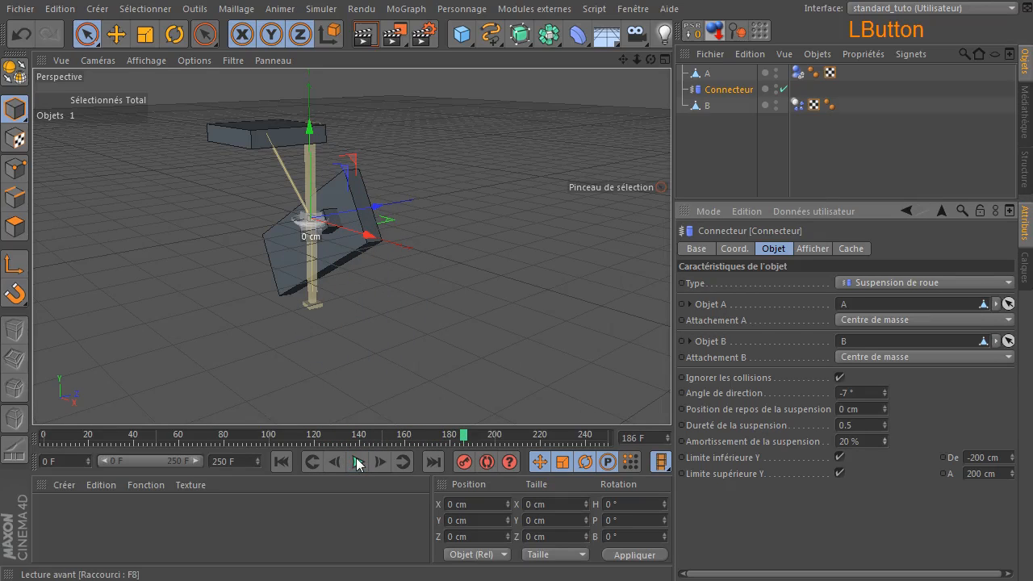
pyautogui.click(280, 462)
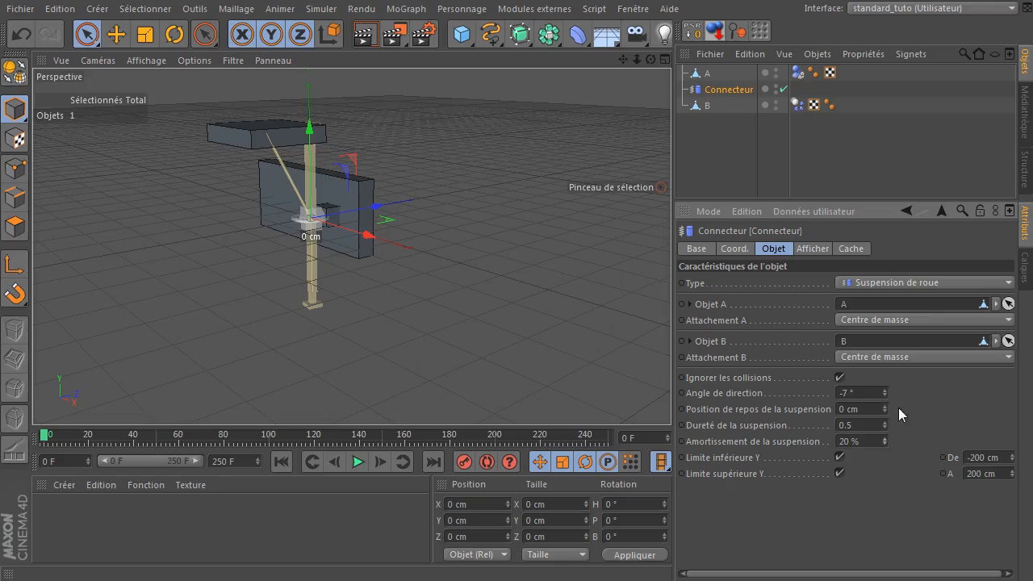
# - Set the connector's Angle de direction back to 0°, play the simulation from the first frame, and stop and rewind it
pyautogui.moveTo(885, 410); pyautogui.dragTo(885, 379)
pyautogui.click(276, 463)
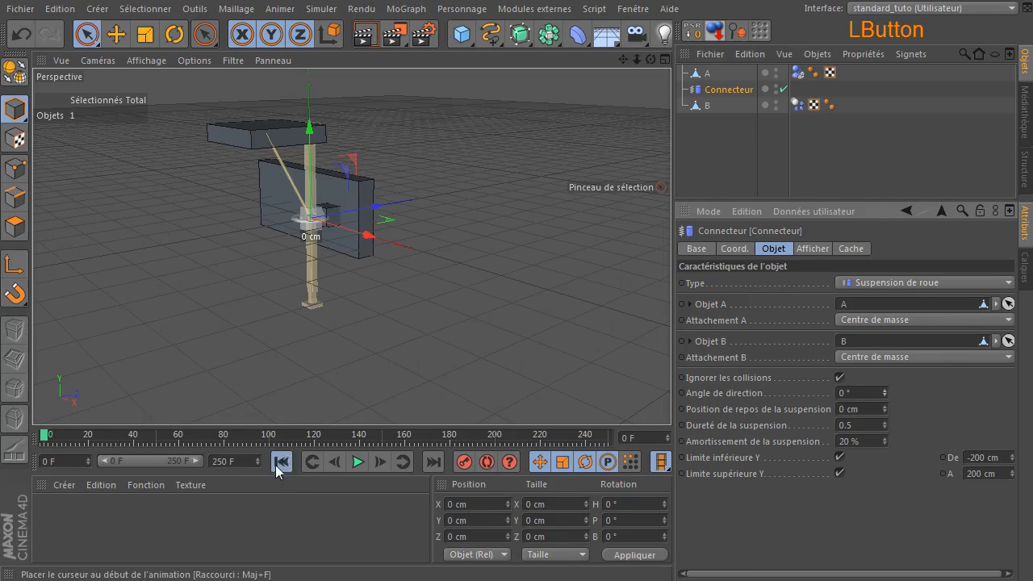
pyautogui.click(352, 462)
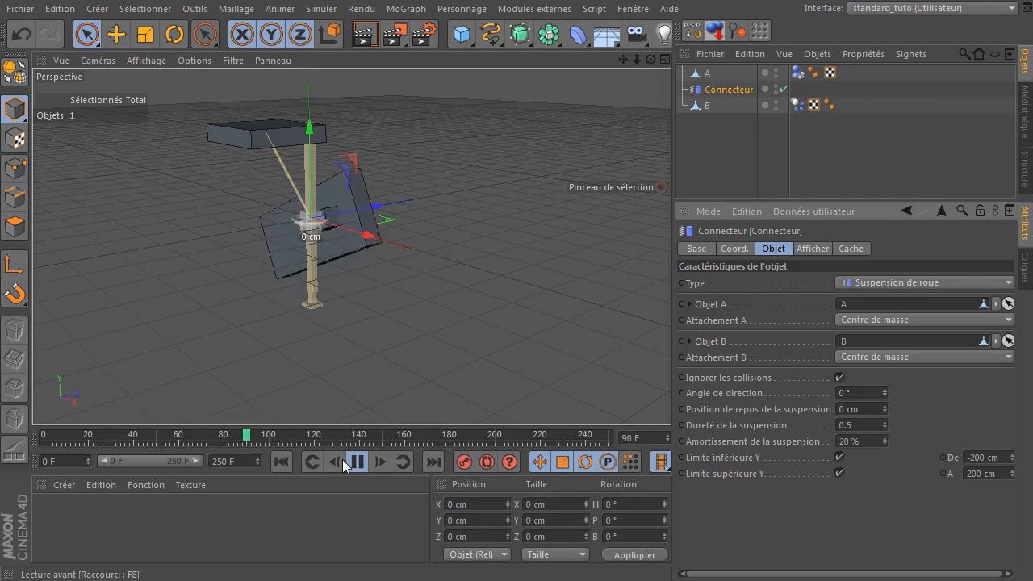
pyautogui.click(355, 461)
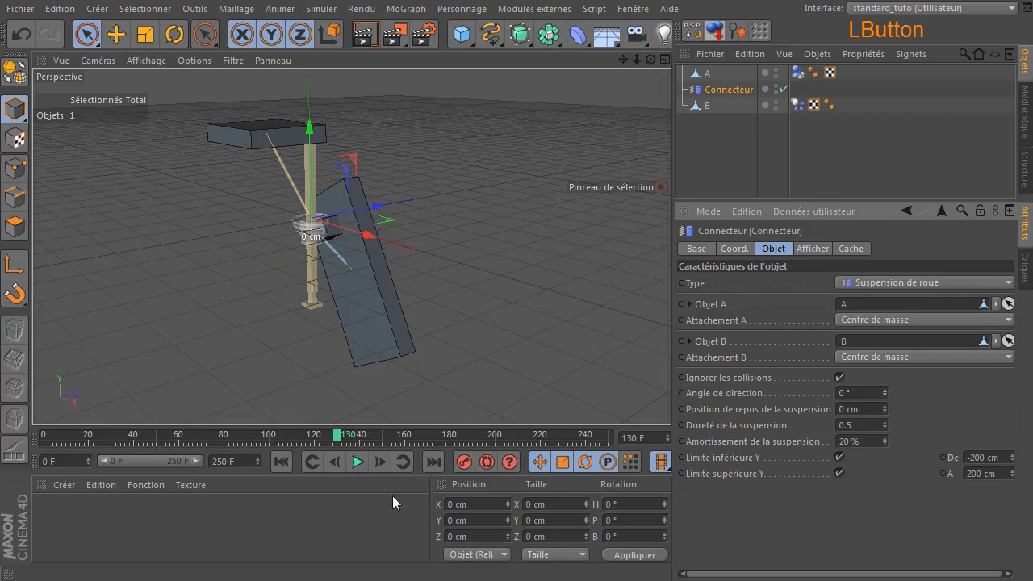
pyautogui.click(281, 461)
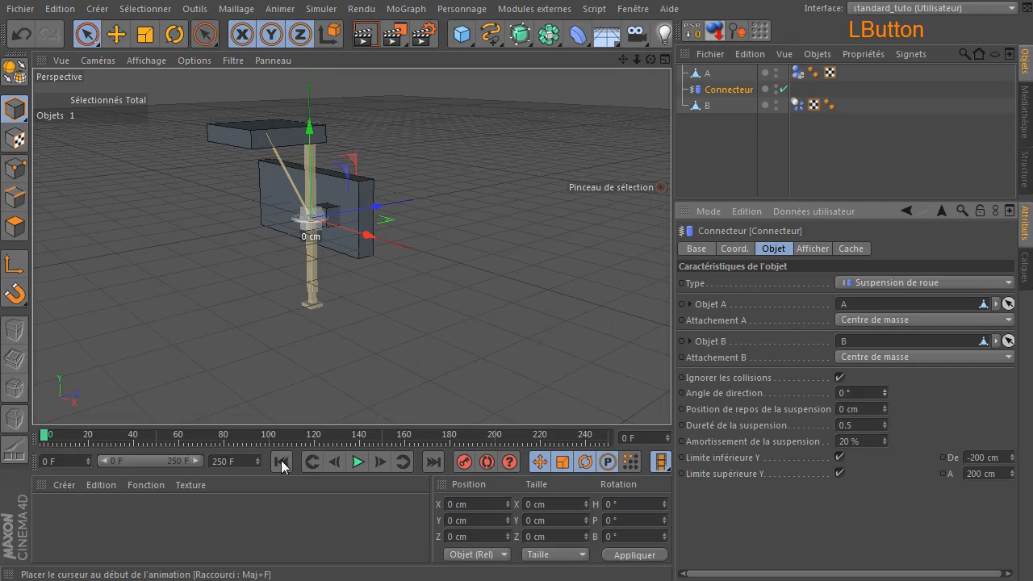
pyautogui.moveTo(651, 62); pyautogui.dragTo(597, 91)
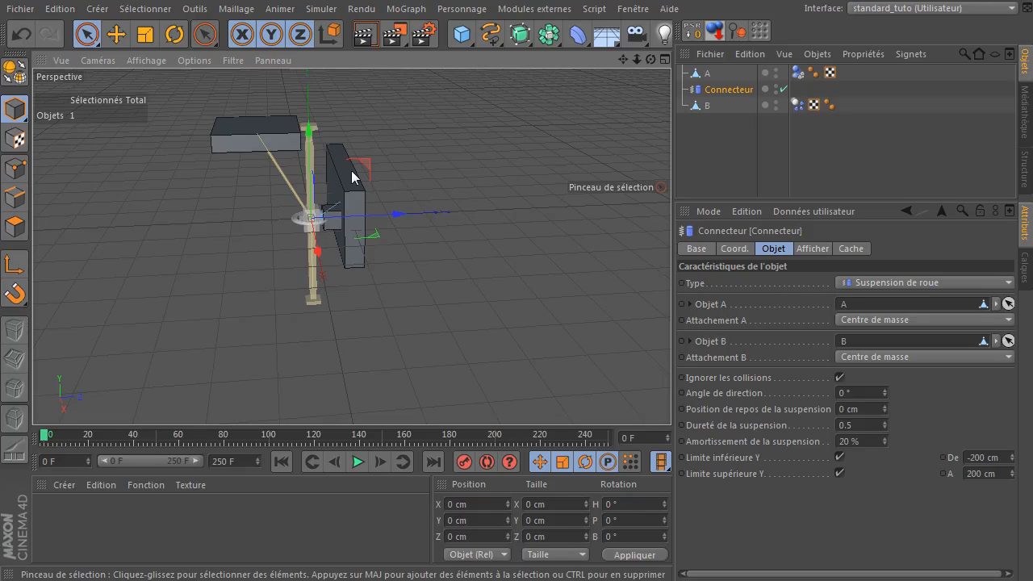
# - Close the project without saving and set the empty scene's display to Ombrage de Gouraud (lignes)
pyautogui.click(20, 8)
pyautogui.click(72, 114)
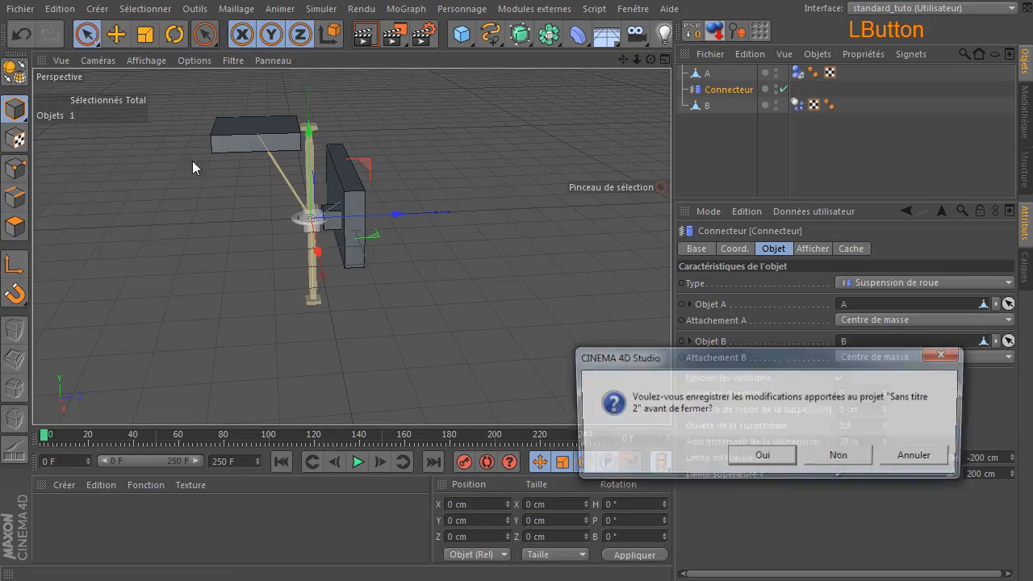
pyautogui.click(836, 463)
pyautogui.click(140, 63)
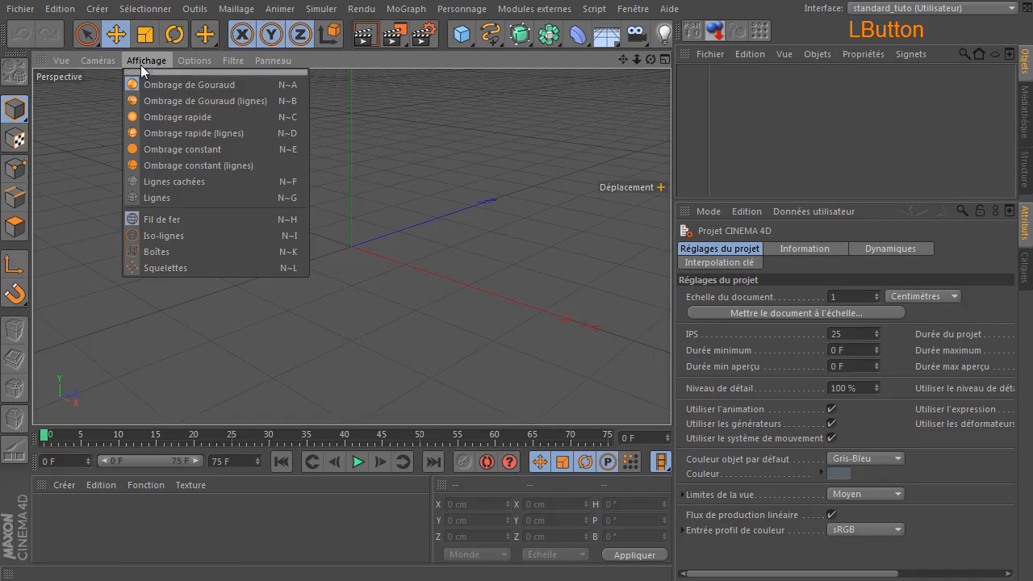
pyautogui.click(173, 107)
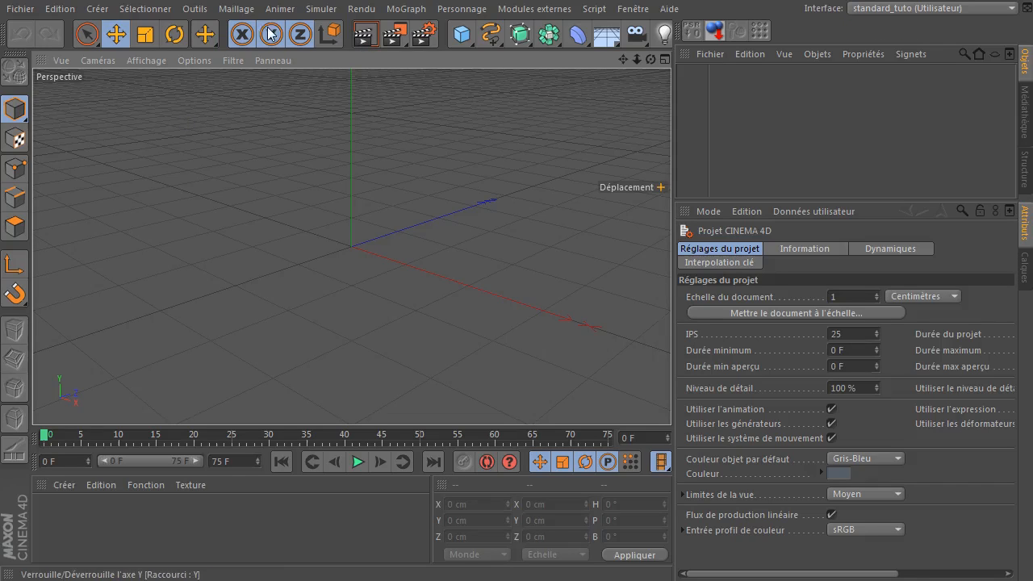
# - Add a dynamics connector of type Fixe to view its settings, and delete it
pyautogui.click(322, 10)
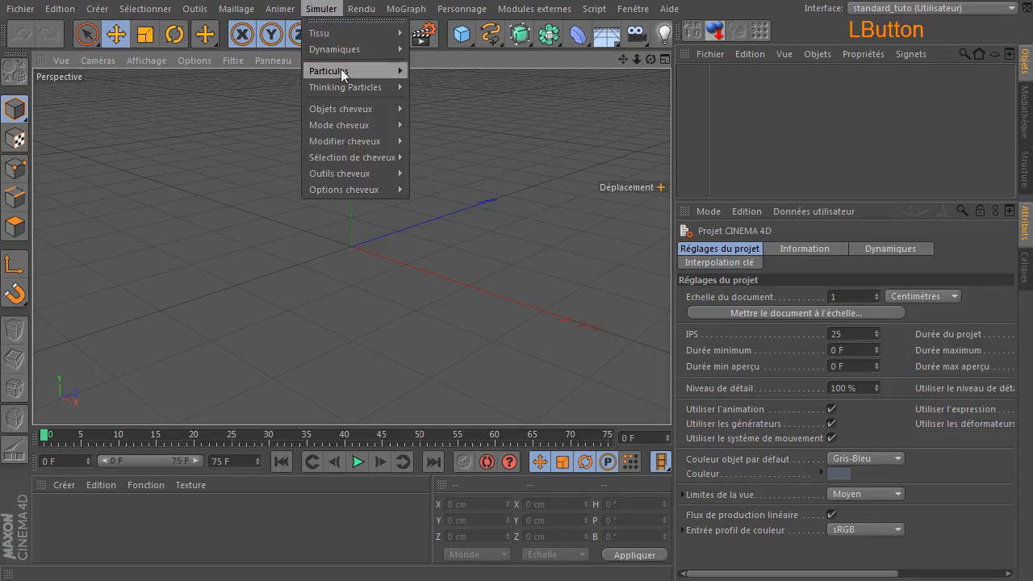
pyautogui.moveTo(353, 48)
pyautogui.click(442, 51)
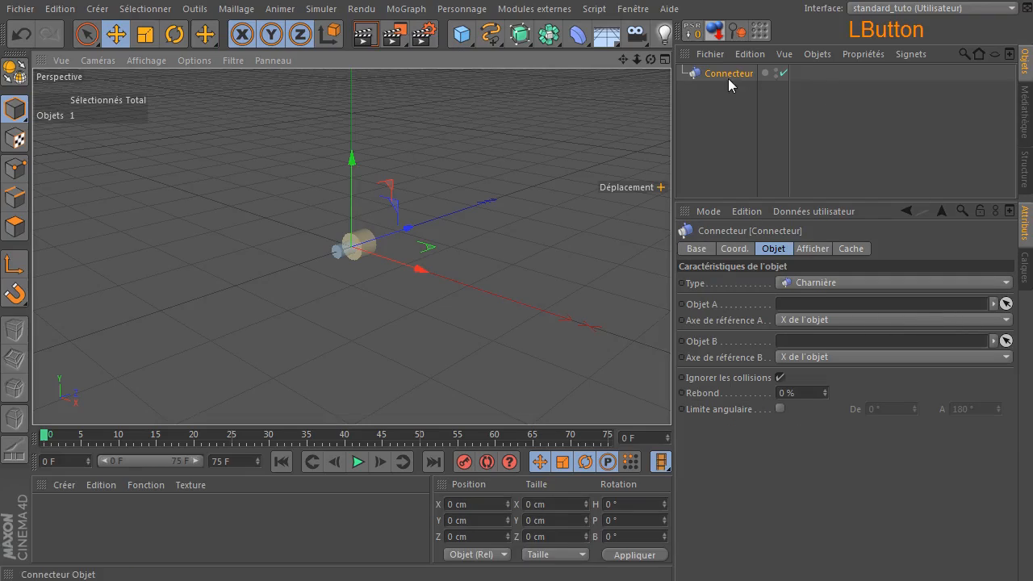
pyautogui.click(835, 282)
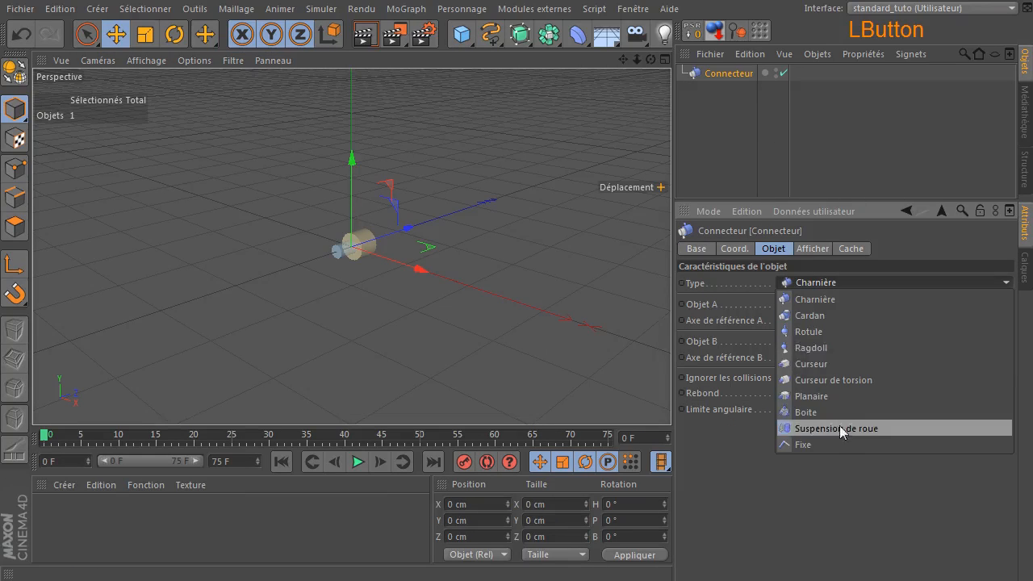
pyautogui.click(835, 445)
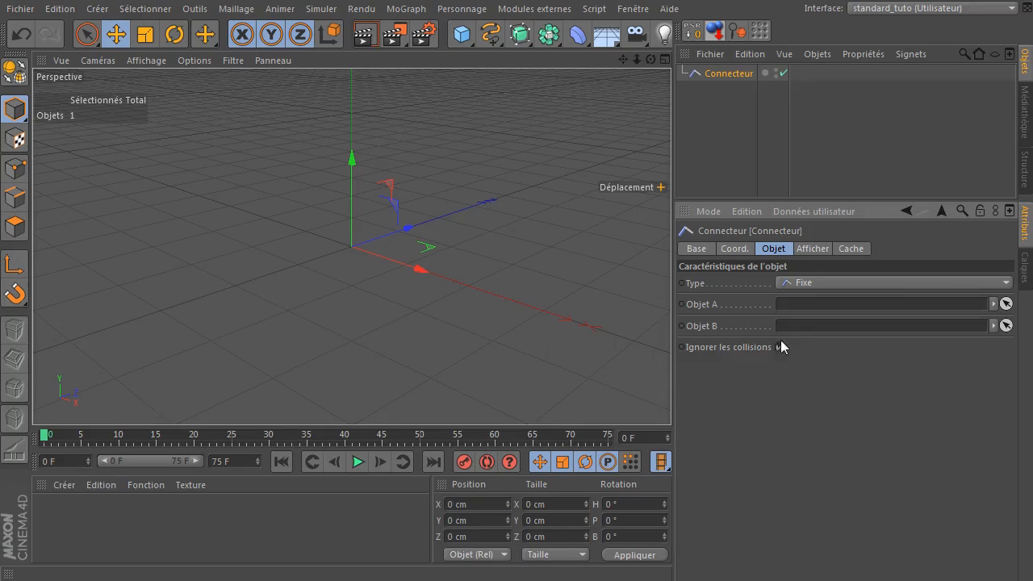
pyautogui.click(708, 79)
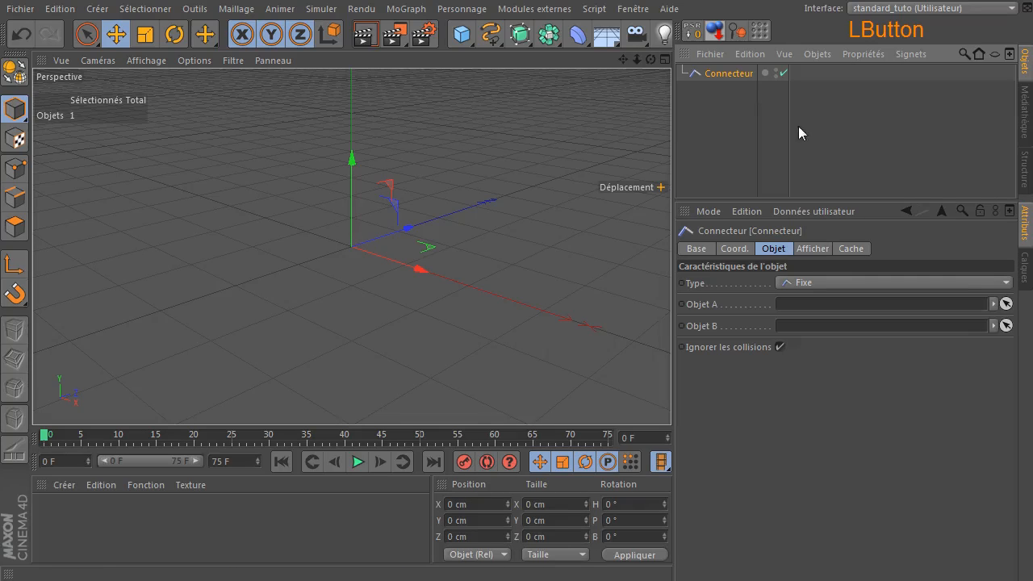
pyautogui.press('Delete')
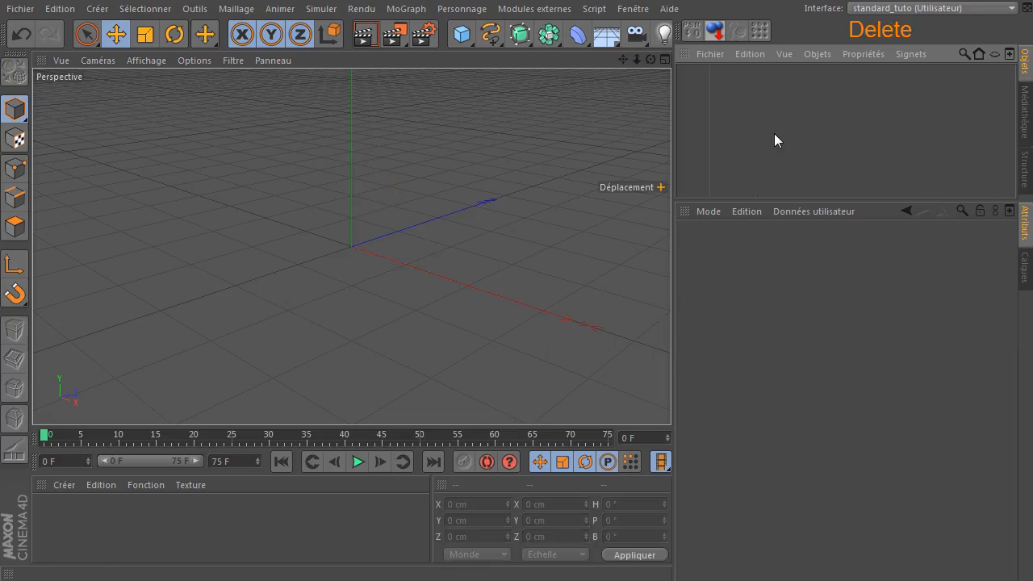
# - Add a Sol floor object and apply a Corps collision simulation tag to it
pyautogui.click(605, 42)
pyautogui.scroll(-5, 407, 289)
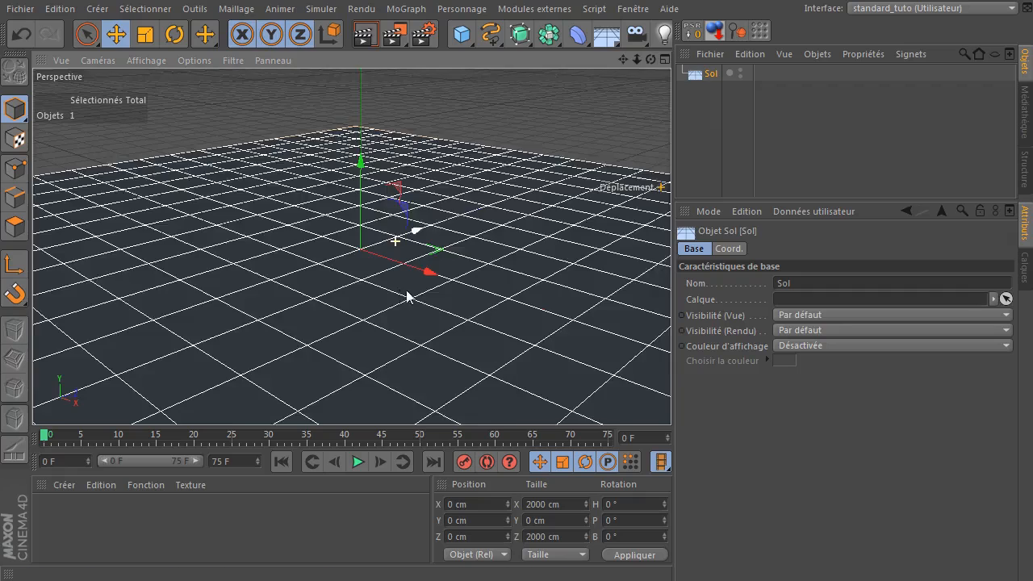
pyautogui.rightClick(708, 76)
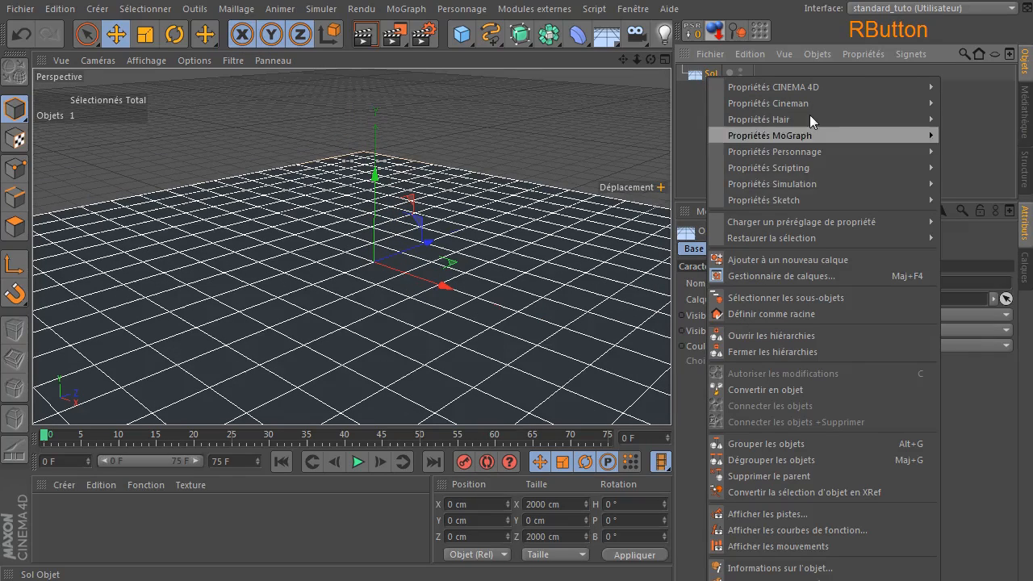
pyautogui.moveTo(834, 184)
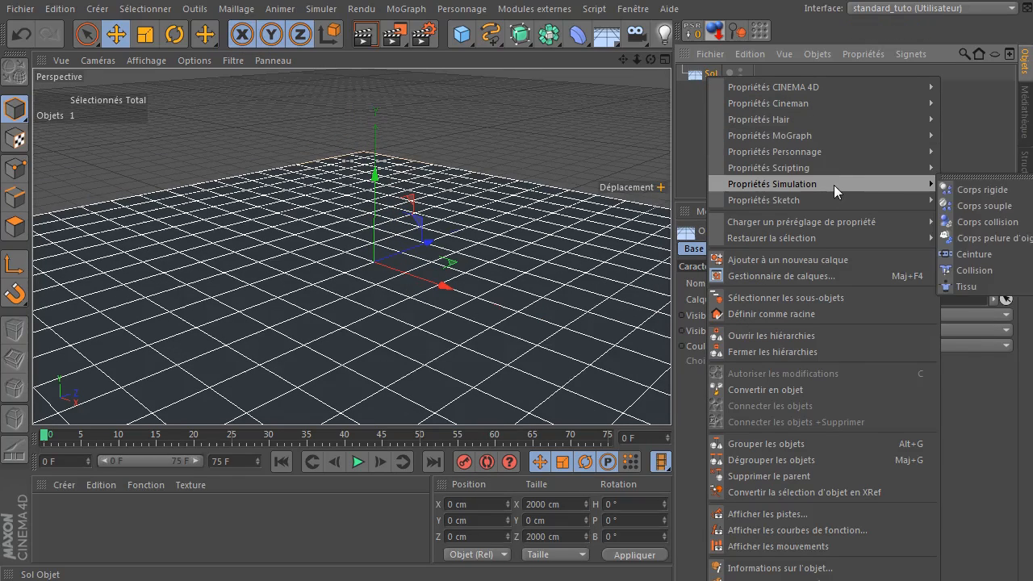
pyautogui.click(990, 225)
pyautogui.click(402, 166)
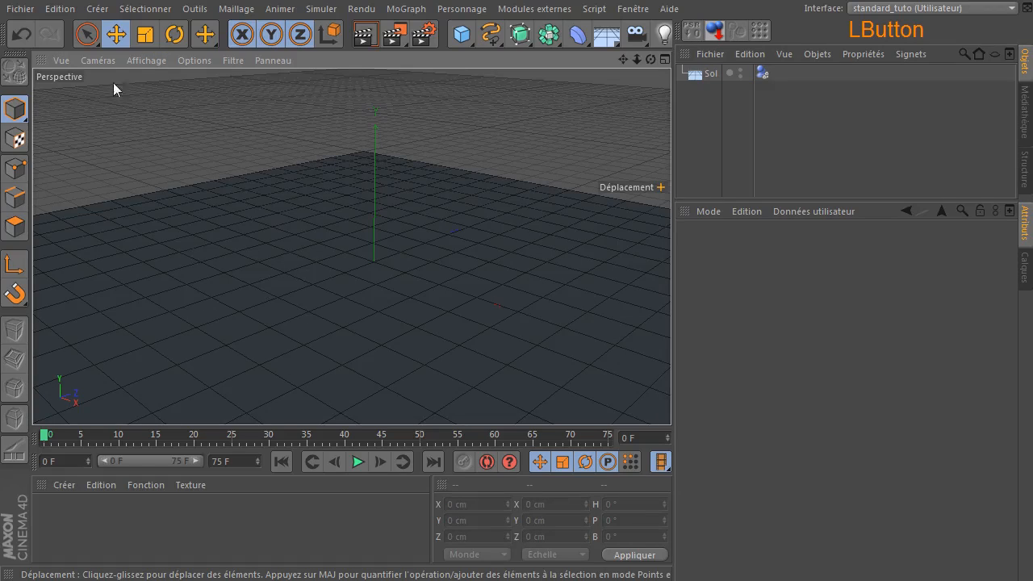
# - Create a cube and set its X, Y and Z sizes to 50 cm each
pyautogui.click(134, 60)
pyautogui.moveTo(465, 37); pyautogui.dragTo(630, 46)
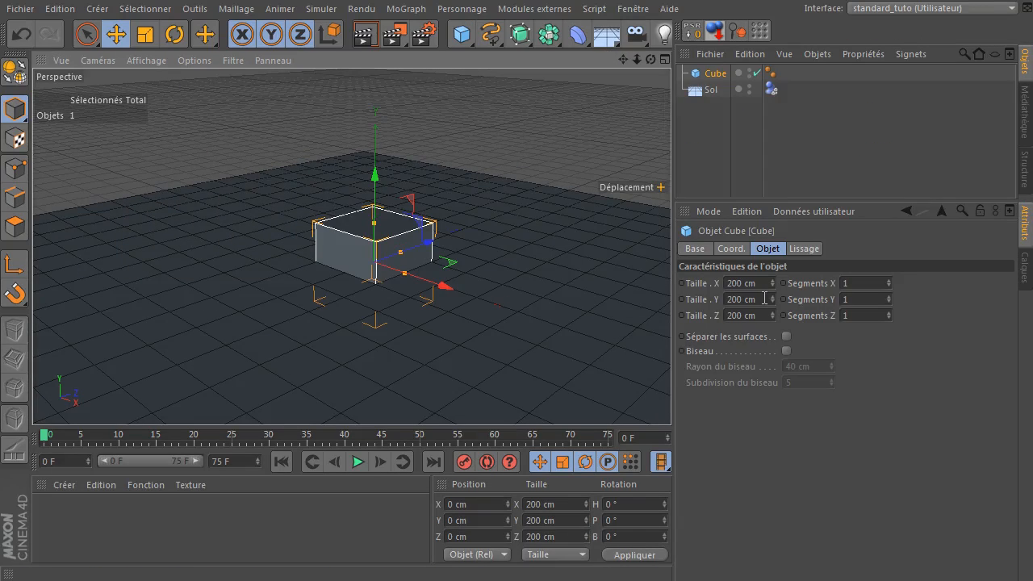
pyautogui.click(754, 284)
pyautogui.press('Tab')
pyautogui.write('5')
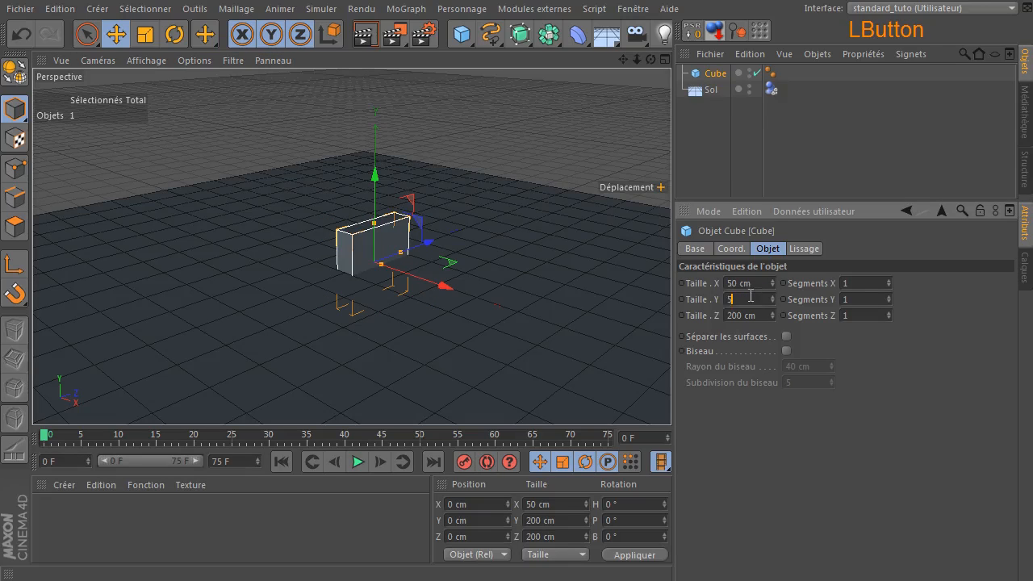
pyautogui.press('Tab')
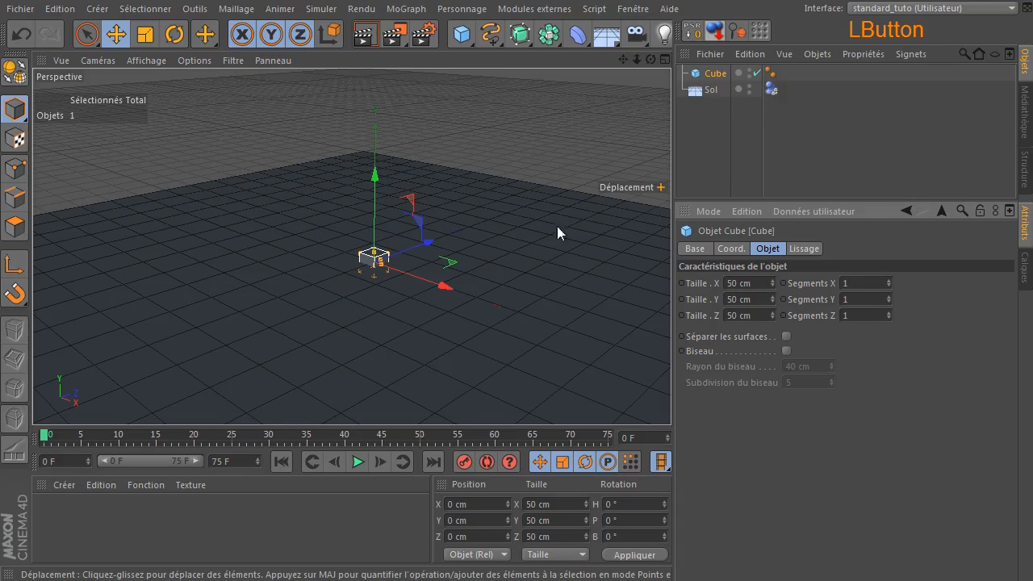
# - Raise the cube to about 187 cm, duplicate it along Z, and place the pair at about 40 cm and -89 cm in Z
pyautogui.moveTo(375, 187); pyautogui.dragTo(383, 121)
pyautogui.moveTo(431, 173); pyautogui.dragTo(469, 182)
pyautogui.scroll(6, 346, 240)
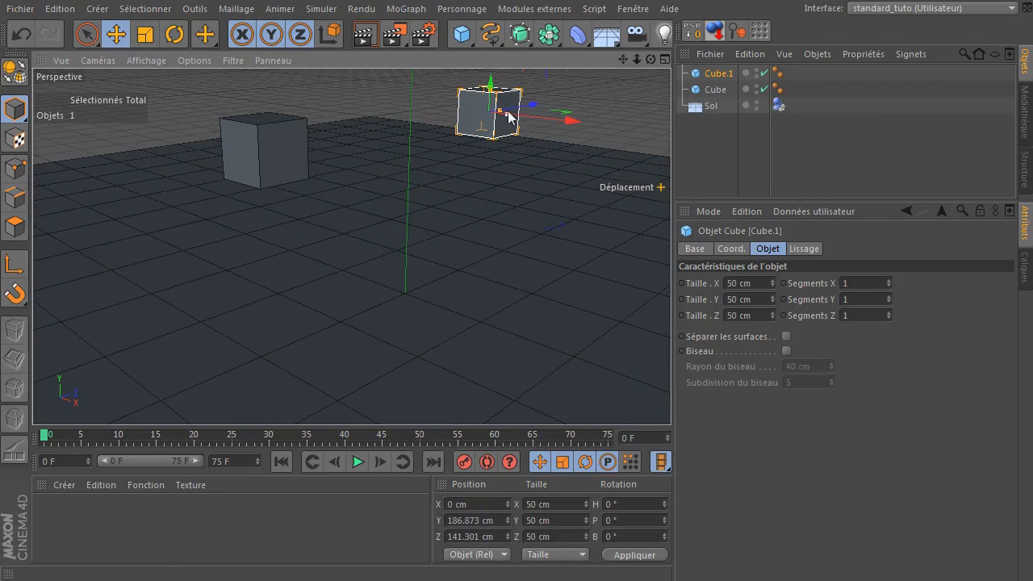
pyautogui.moveTo(525, 114); pyautogui.dragTo(445, 124)
pyautogui.click(282, 151)
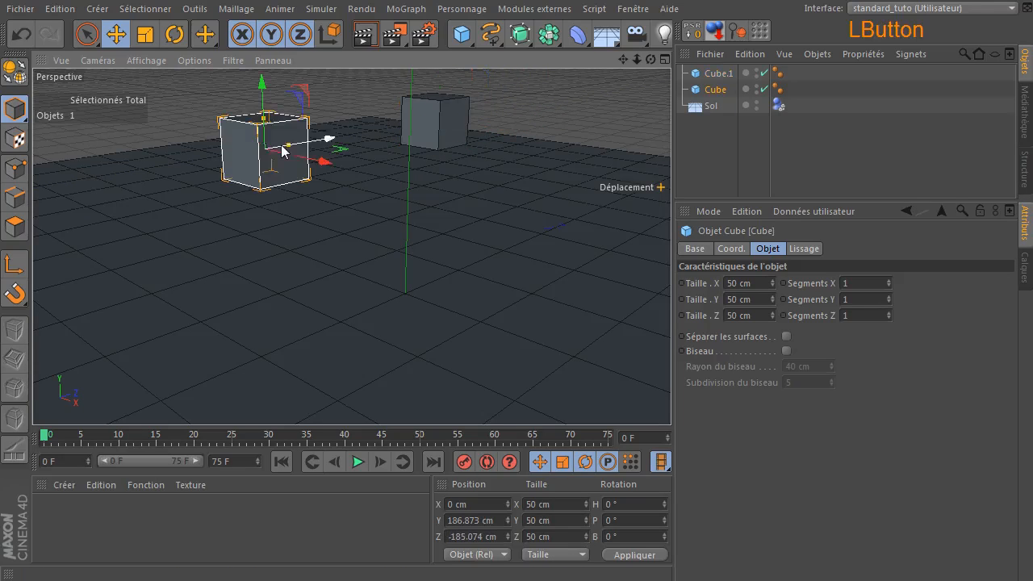
pyautogui.moveTo(315, 144); pyautogui.dragTo(408, 129)
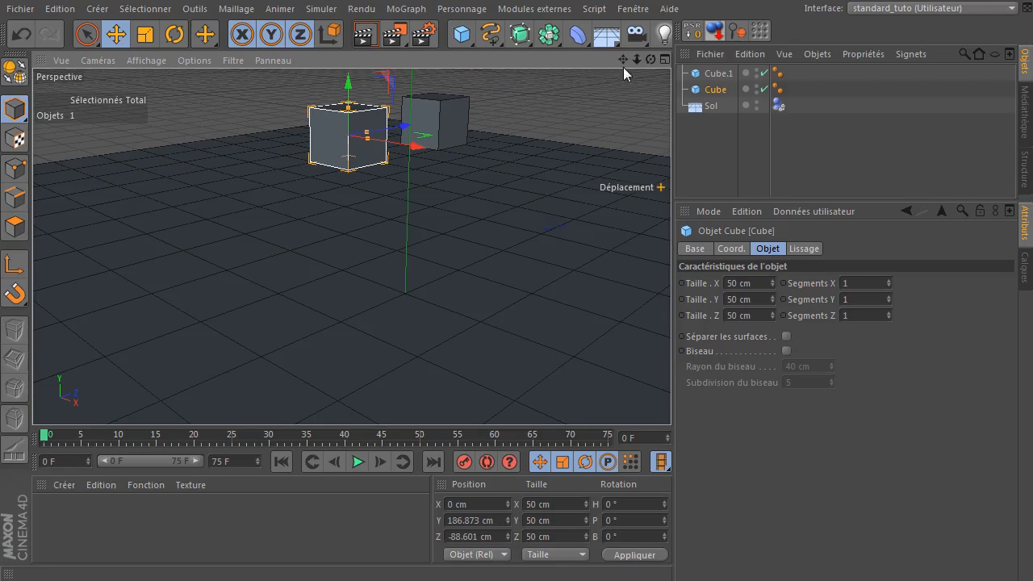
# - Tilt the duplicate cube to a pitch of about -23° and the original cube to about 37°
pyautogui.click(484, 128)
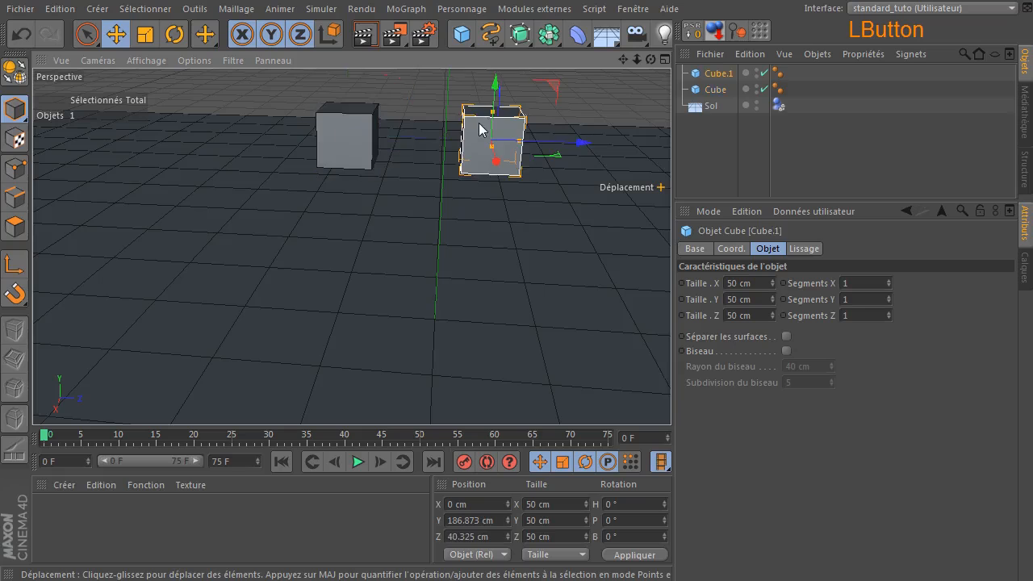
pyautogui.click(172, 35)
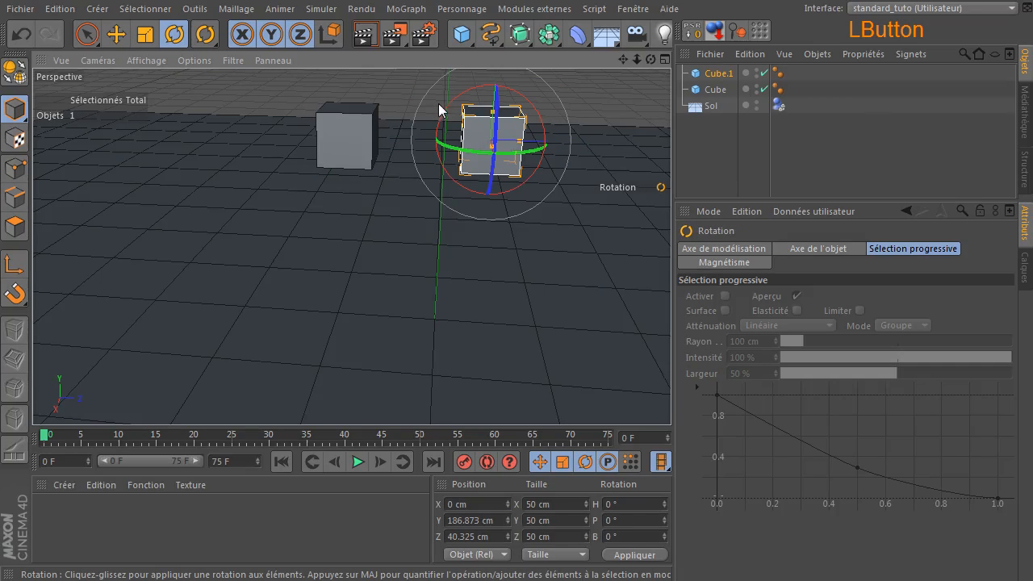
pyautogui.moveTo(444, 106); pyautogui.dragTo(471, 95)
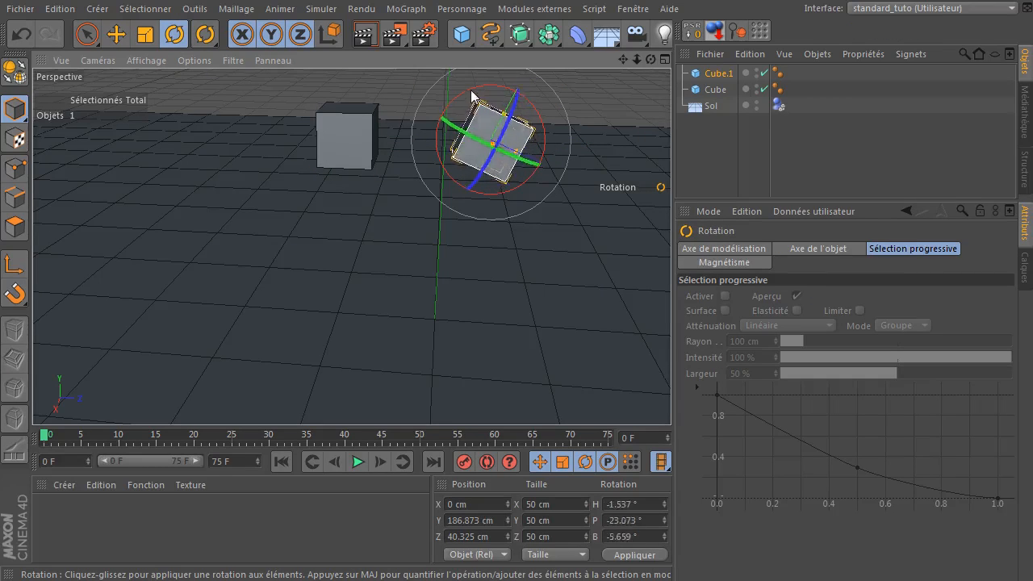
pyautogui.moveTo(368, 129); pyautogui.dragTo(387, 99)
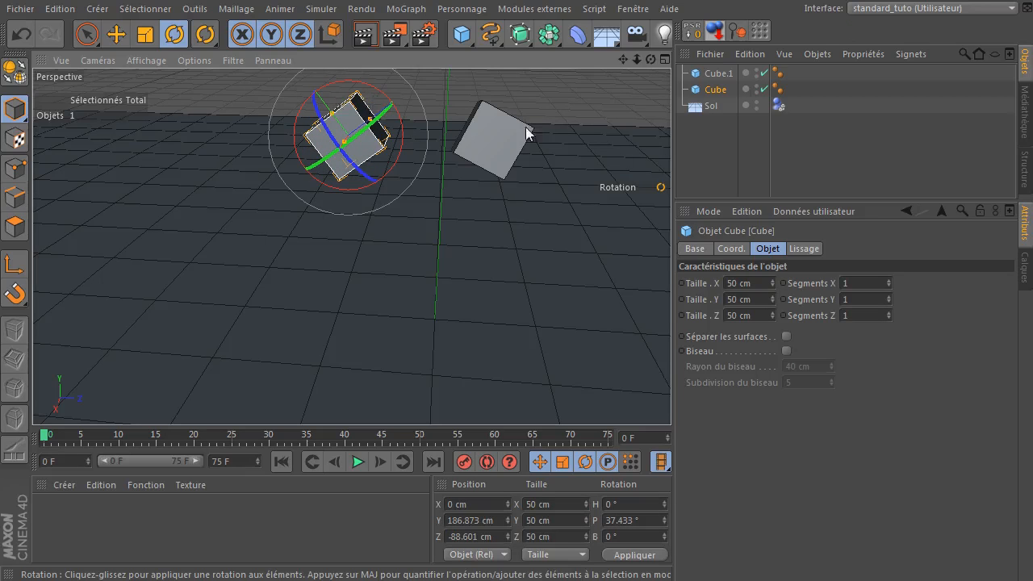
# - Select both cubes and apply a Corps rigide simulation tag to them
pyautogui.click(712, 149)
pyautogui.scroll(-5, 409, 263)
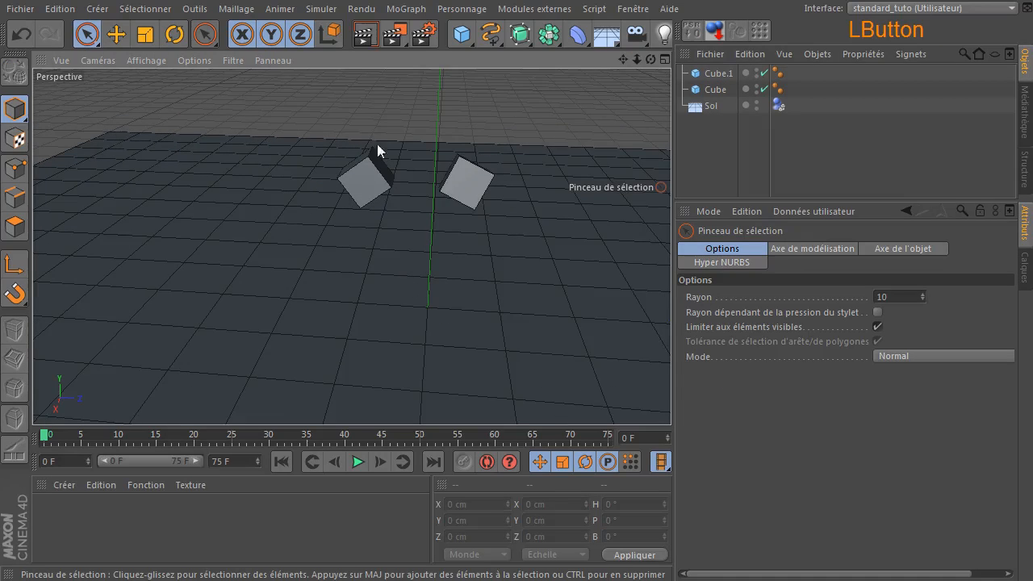
pyautogui.moveTo(793, 70); pyautogui.dragTo(712, 92)
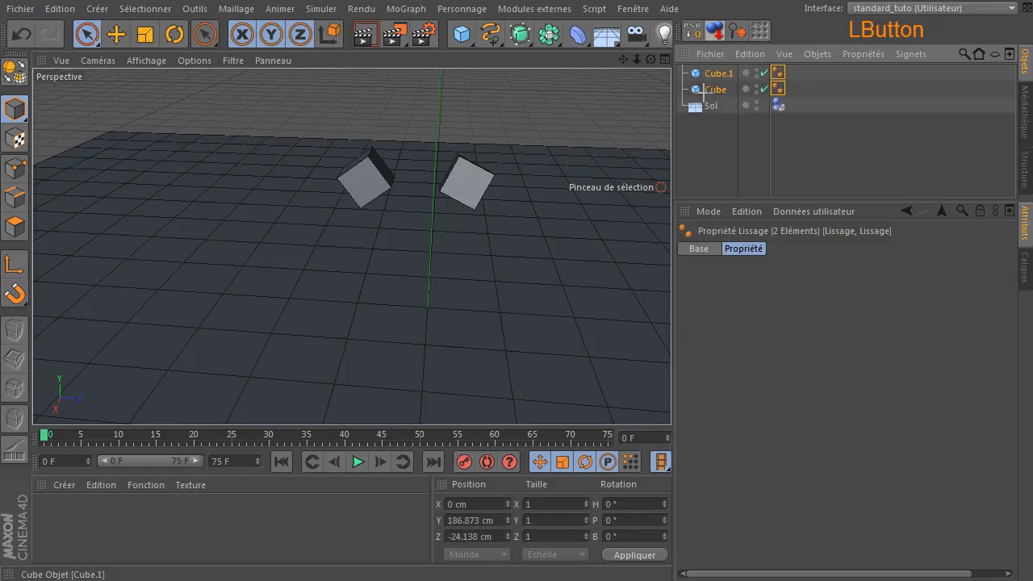
pyautogui.rightClick(713, 90)
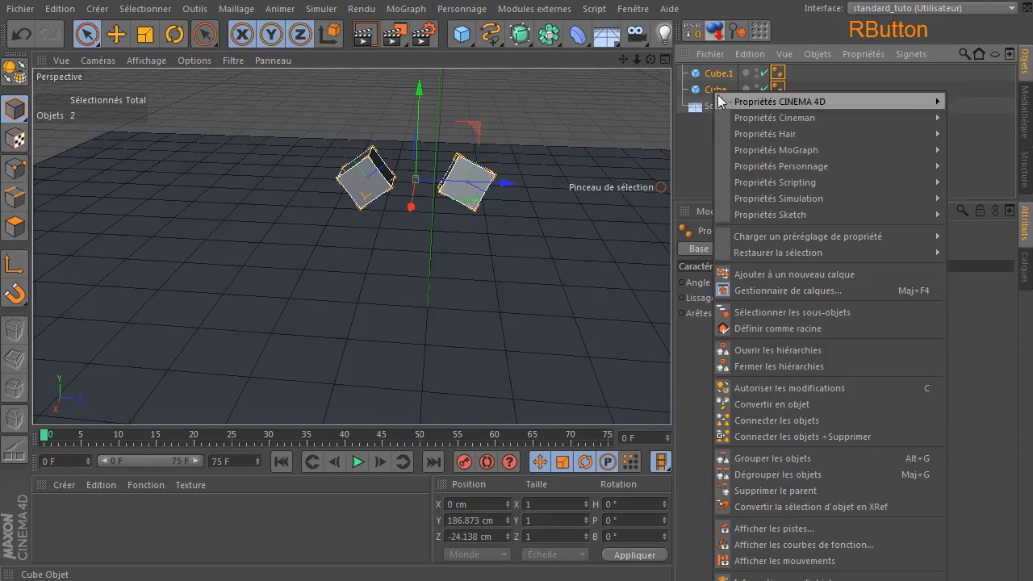
pyautogui.moveTo(781, 197)
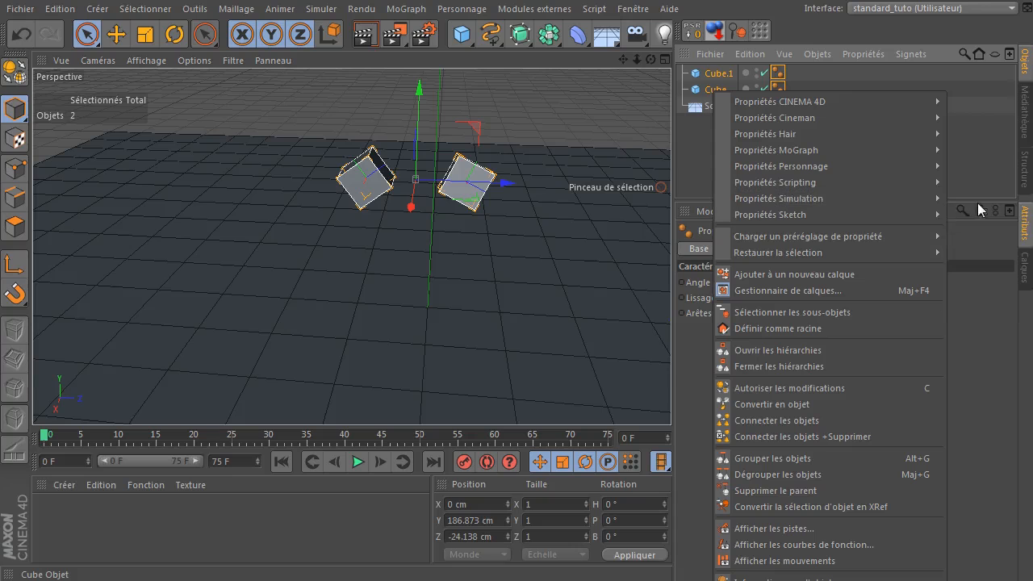
pyautogui.click(989, 204)
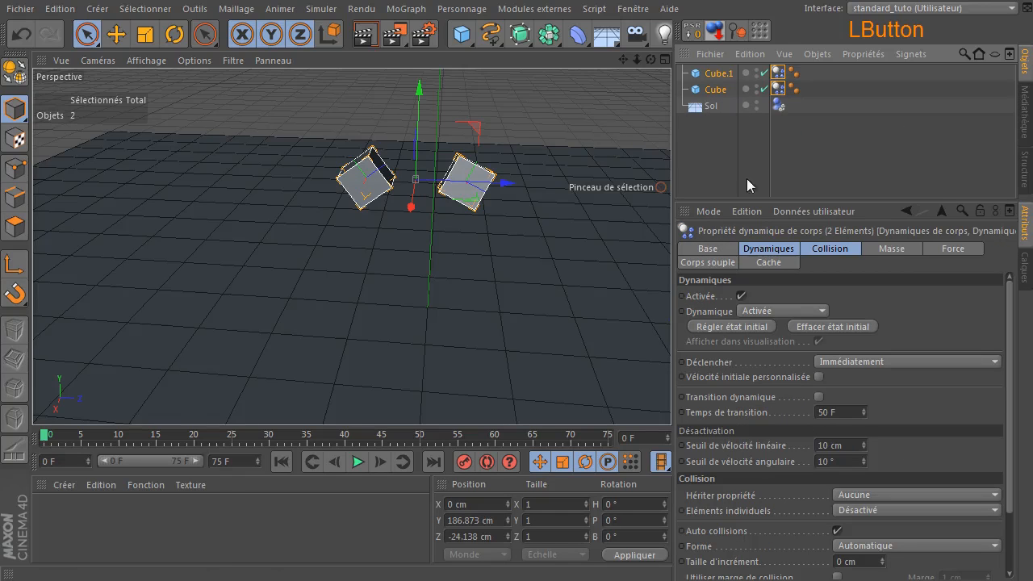
# - Set the project's last frame to 250 F and extend the preview range to 250 F
pyautogui.click(719, 169)
pyautogui.doubleClick(248, 456)
pyautogui.click(249, 456)
pyautogui.doubleClick(238, 464)
pyautogui.write('250')
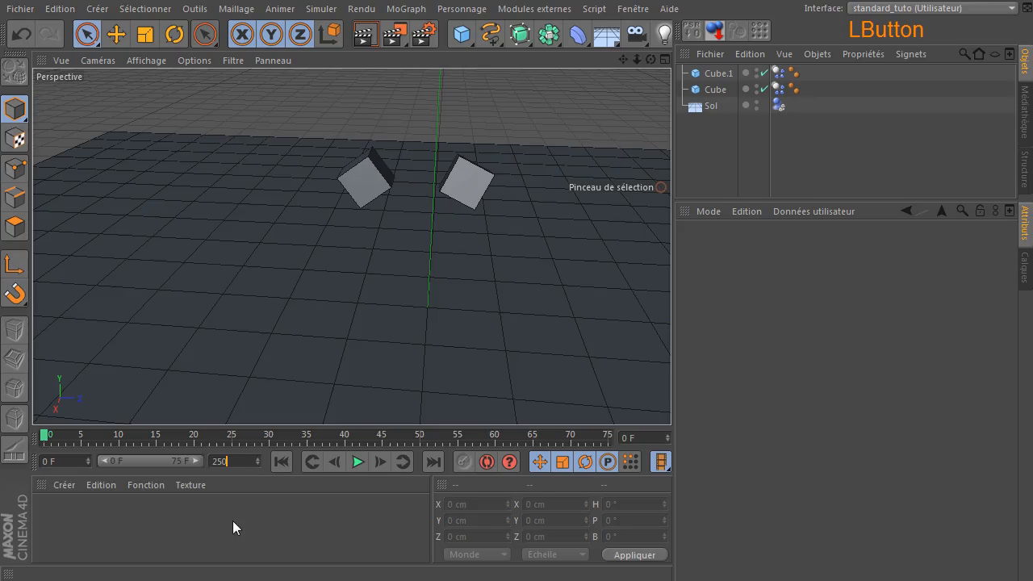
pyautogui.click(232, 523)
pyautogui.moveTo(142, 468); pyautogui.dragTo(191, 463)
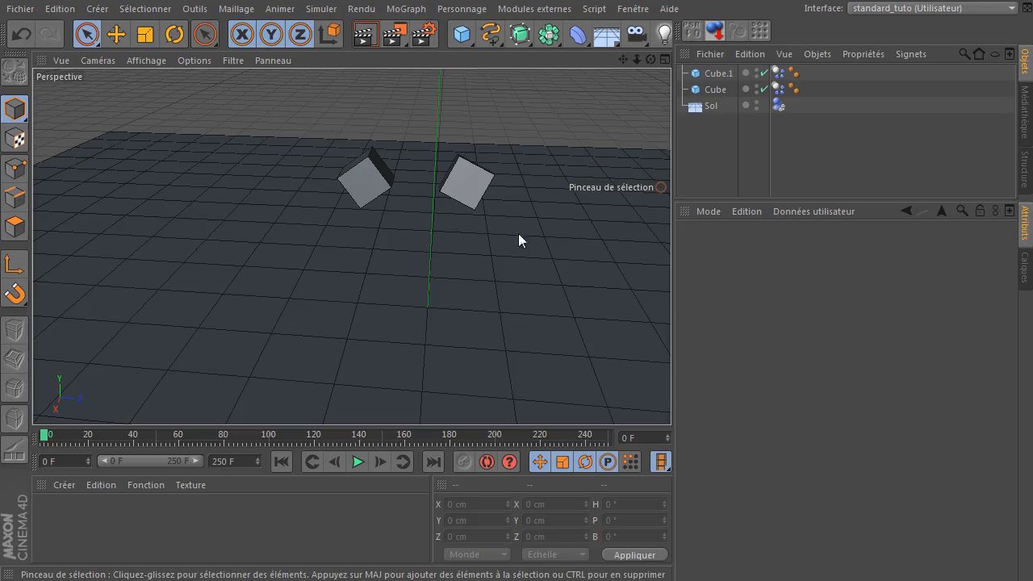
# - Play the simulation of the two falling cubes several times, rewinding to the first frame after each run
pyautogui.moveTo(650, 59); pyautogui.dragTo(427, 307)
pyautogui.moveTo(625, 59); pyautogui.dragTo(352, 247)
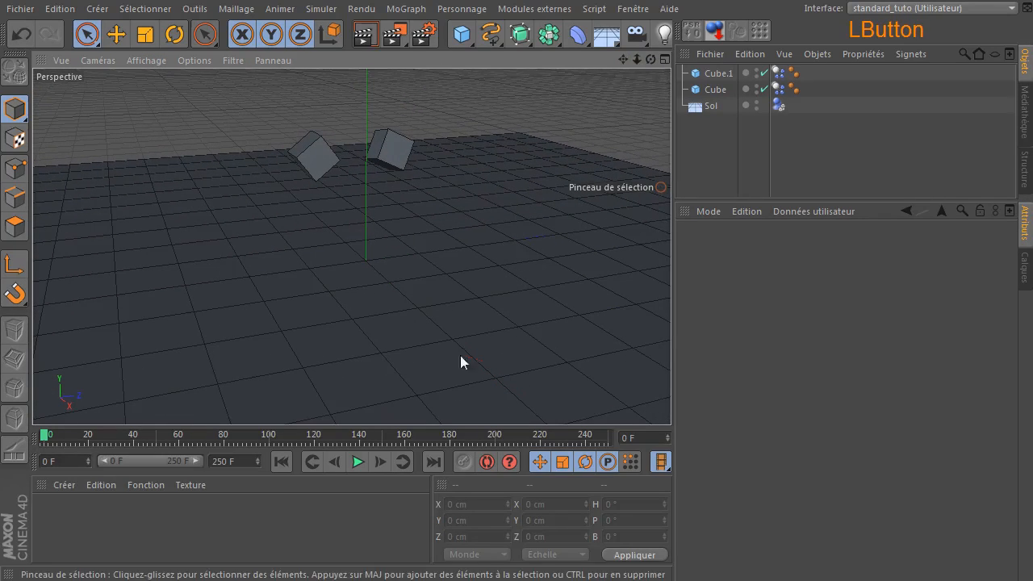
pyautogui.click(353, 467)
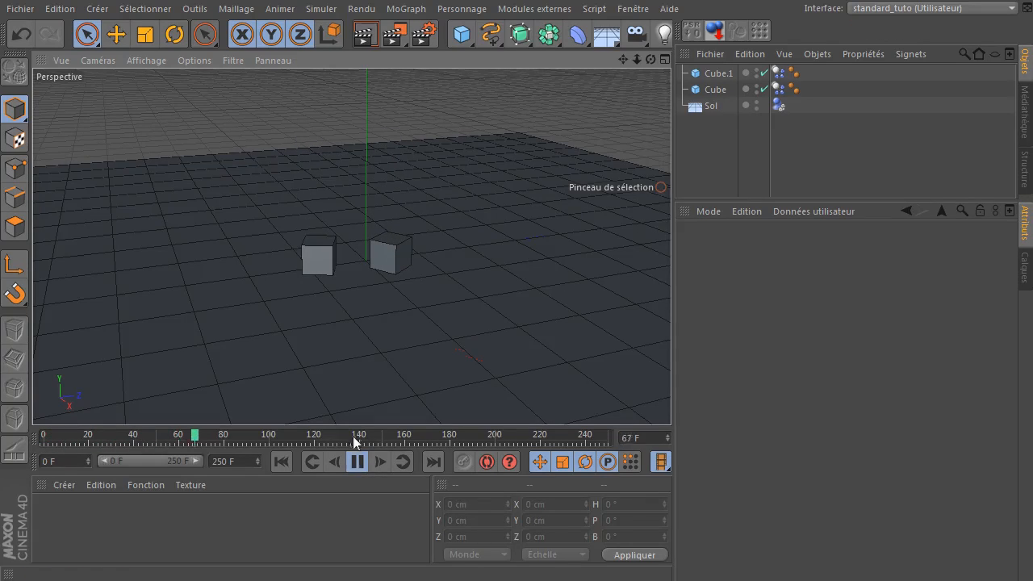
pyautogui.click(286, 465)
pyautogui.click(357, 462)
pyautogui.click(285, 460)
pyautogui.click(356, 462)
pyautogui.click(357, 463)
pyautogui.click(279, 462)
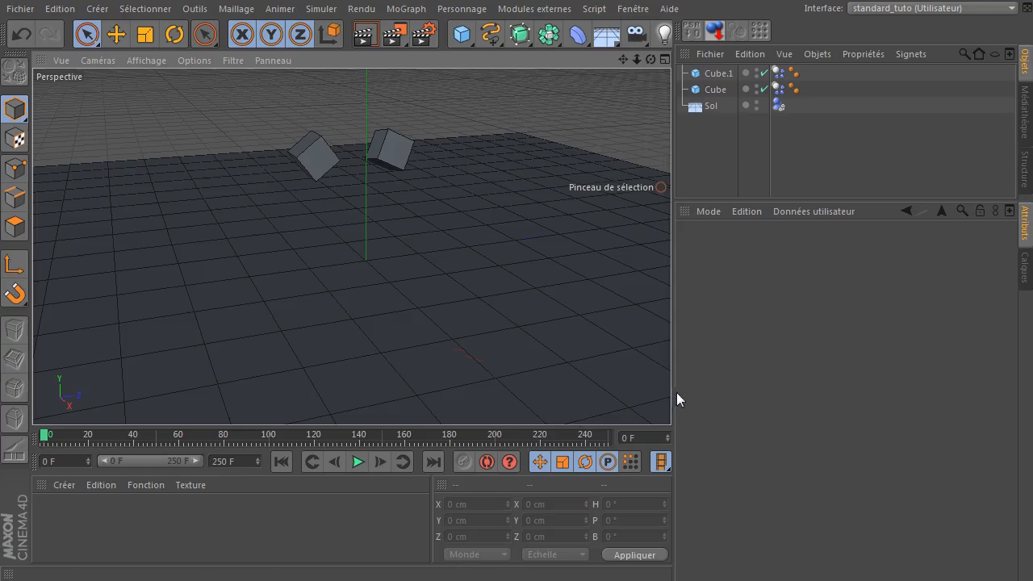
# - Make Cube a child of Cube.1, play the simulation, and stop and rewind it
pyautogui.click(715, 90)
pyautogui.moveTo(718, 97); pyautogui.dragTo(721, 74)
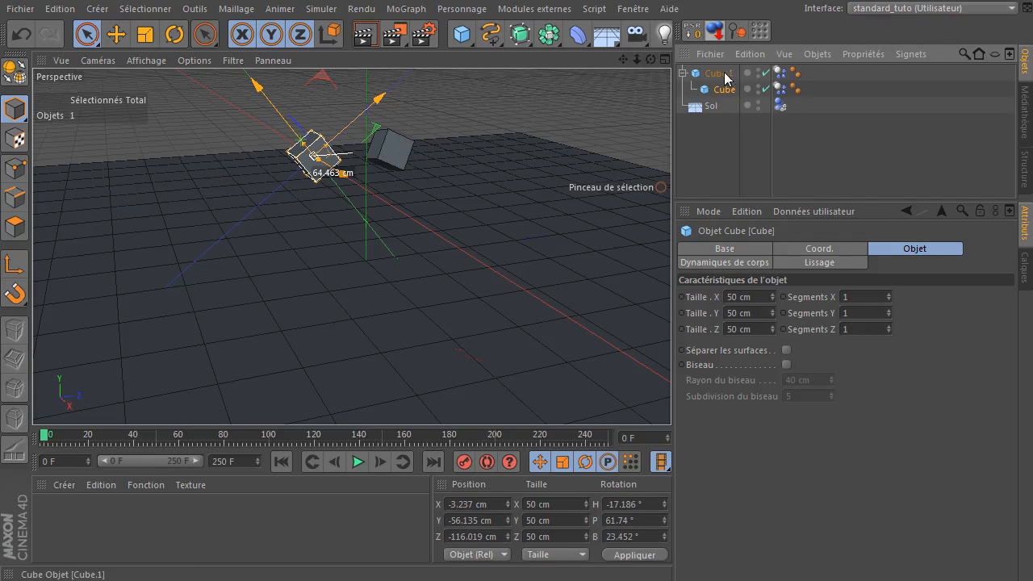
pyautogui.click(711, 139)
pyautogui.click(353, 465)
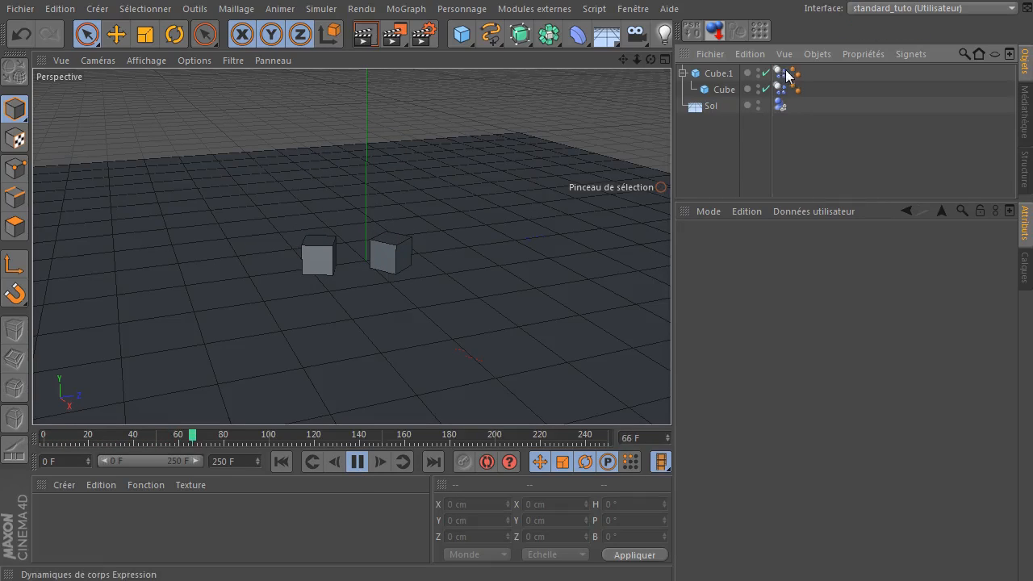
pyautogui.click(355, 462)
pyautogui.click(282, 461)
# - Delete the child cube's Dynamiques de corps tag, play the simulation, and stop and rewind it
pyautogui.moveTo(781, 103); pyautogui.dragTo(781, 105)
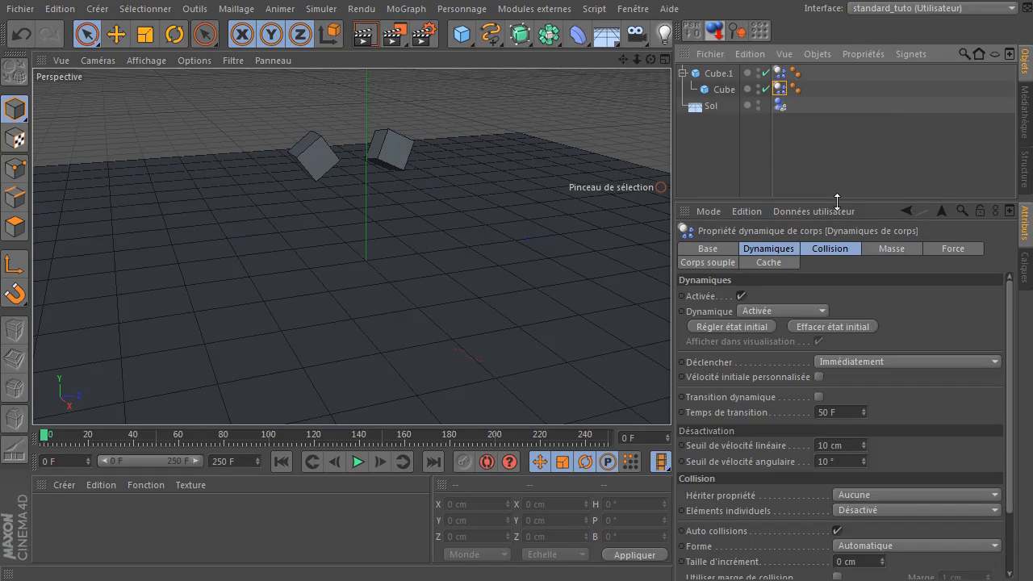
pyautogui.press('Delete')
pyautogui.click(357, 461)
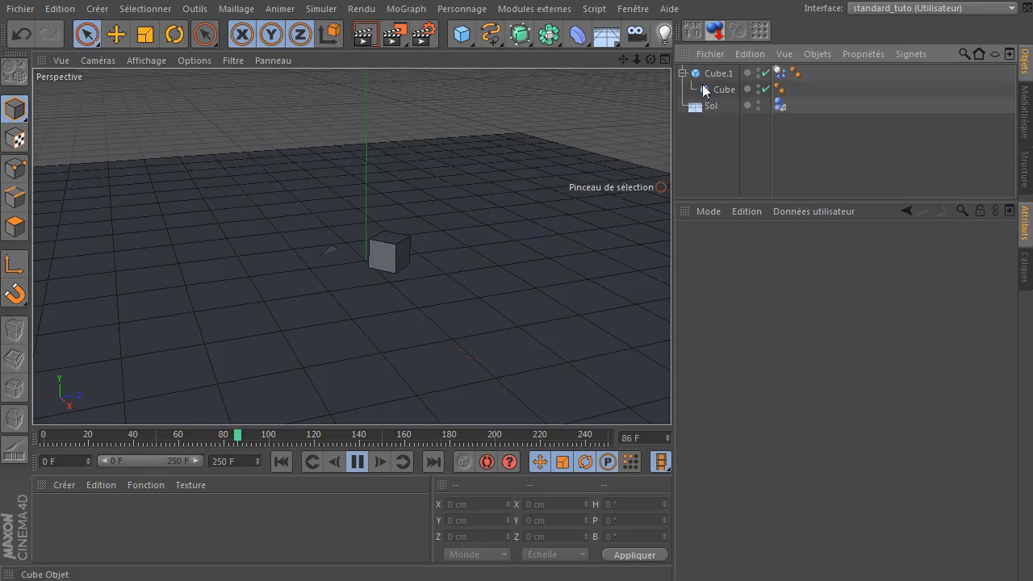
pyautogui.moveTo(652, 60); pyautogui.dragTo(625, 90)
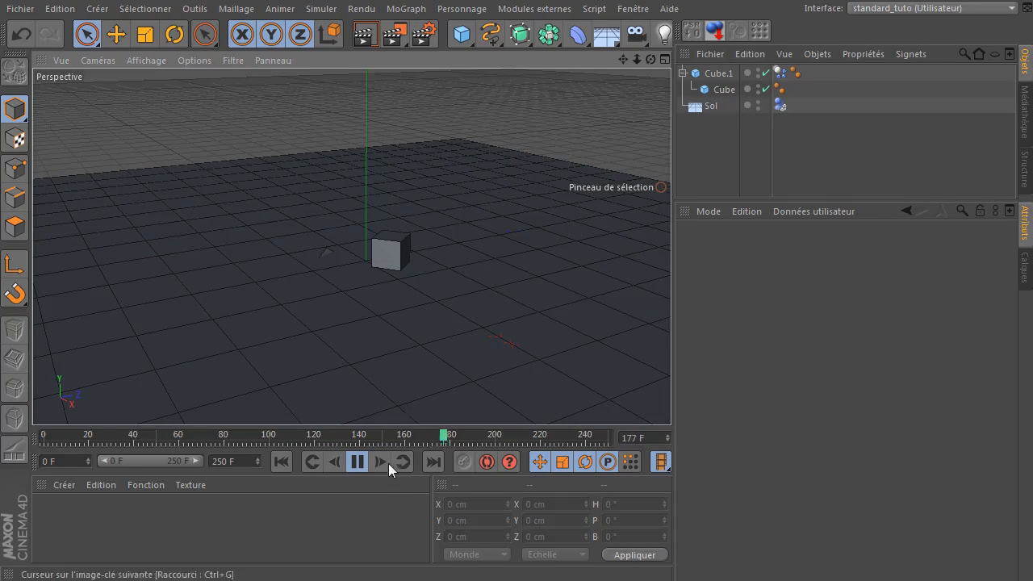
pyautogui.click(359, 462)
pyautogui.click(279, 461)
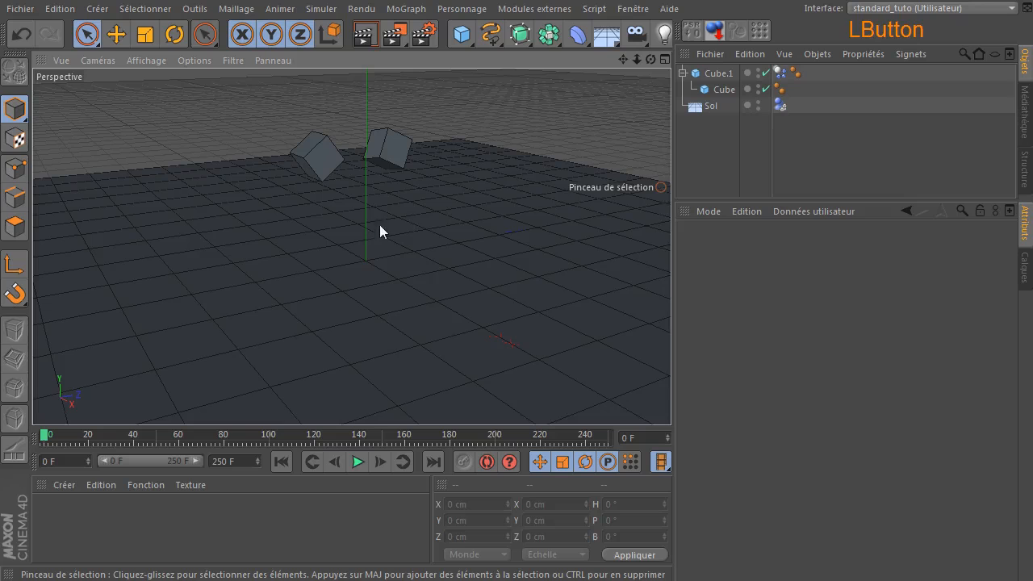
# - Set Hériter propriété to Composer forme de collision in Cube.1's dynamics tag and play the simulation
pyautogui.click(780, 73)
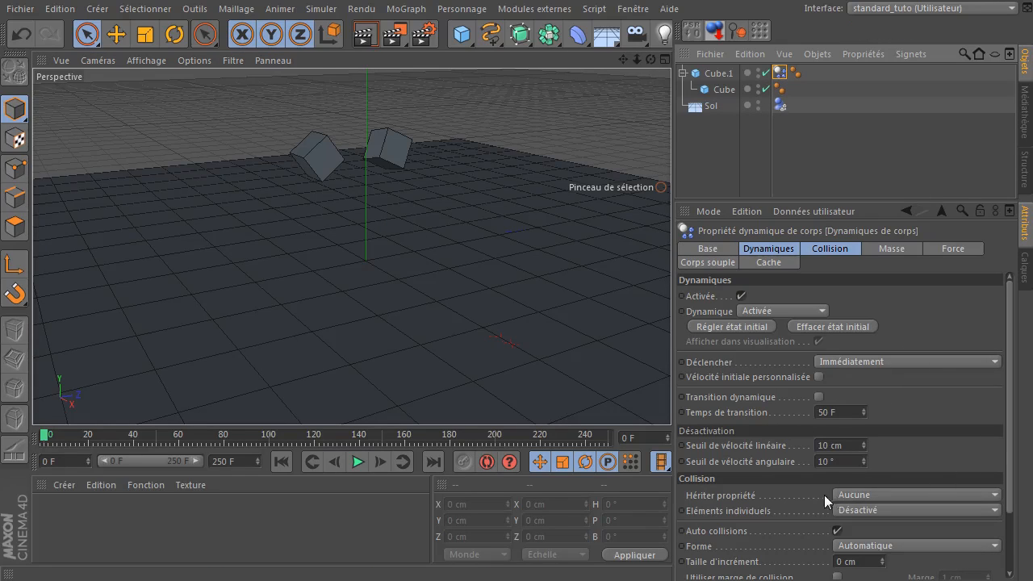
pyautogui.click(826, 246)
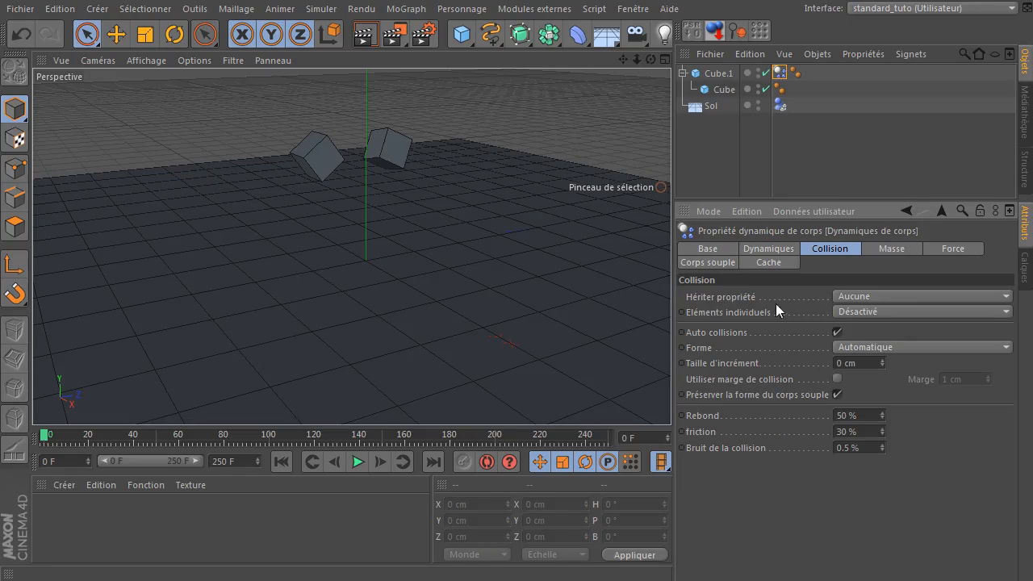
pyautogui.click(897, 292)
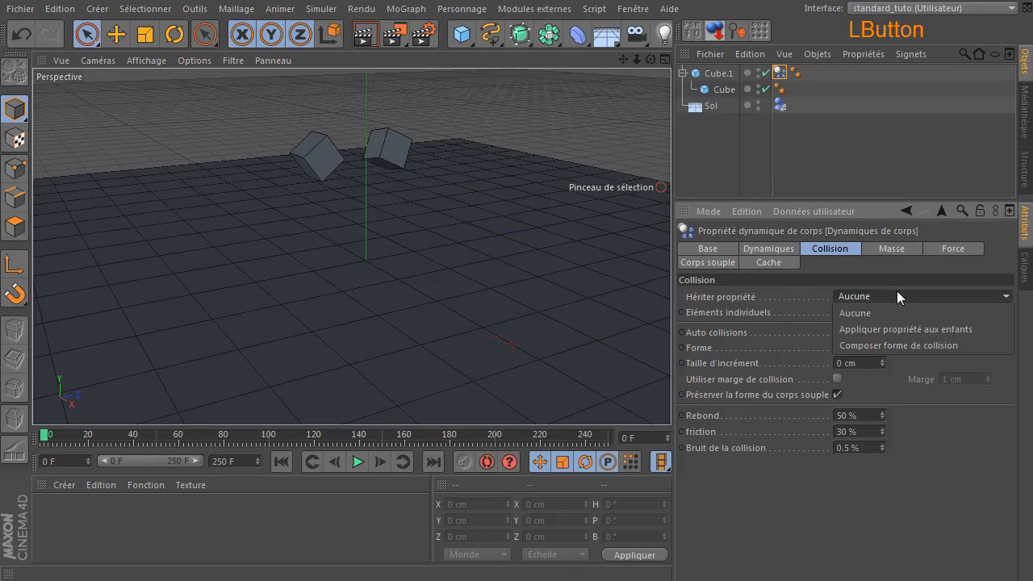
pyautogui.click(925, 347)
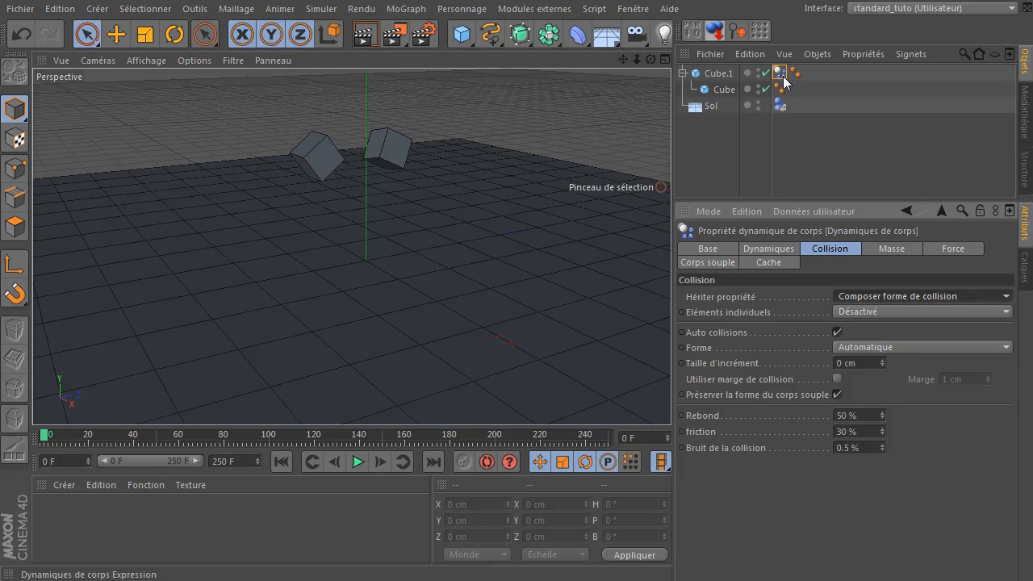
pyautogui.click(357, 461)
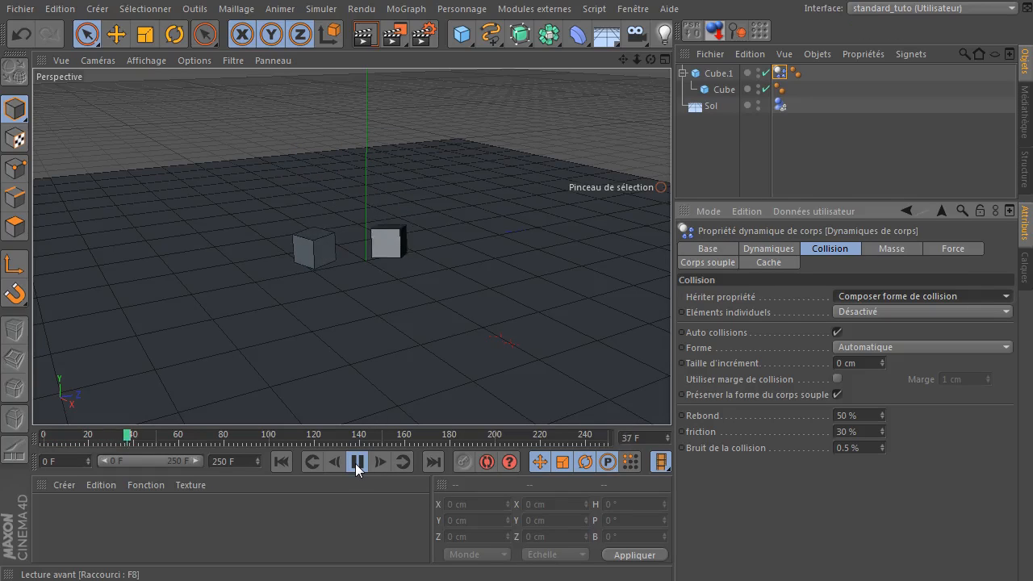
# - Replay the simulation of the composed cubes from the first frame twice, stopping the second run during the fall
pyautogui.click(282, 463)
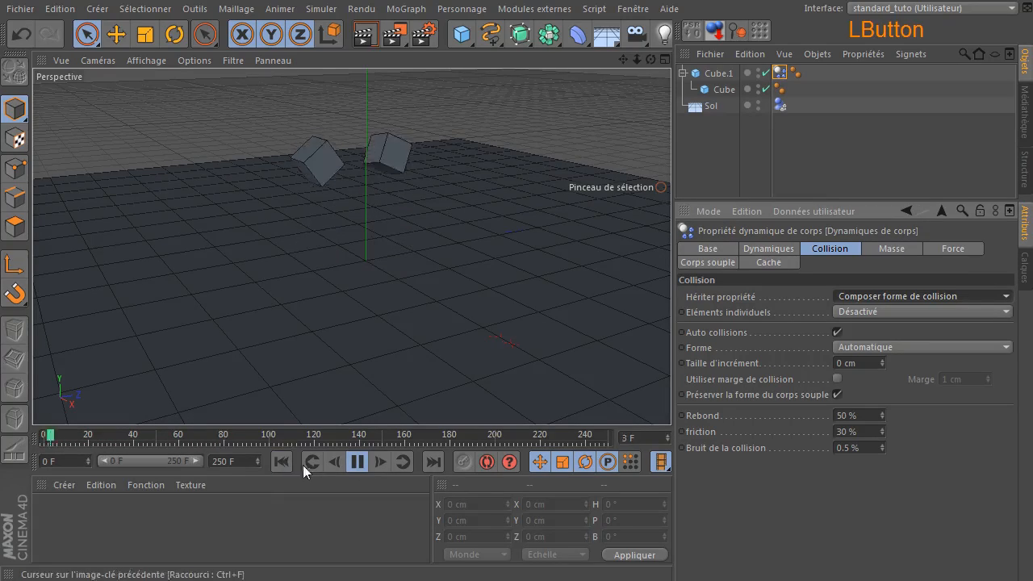
pyautogui.click(360, 462)
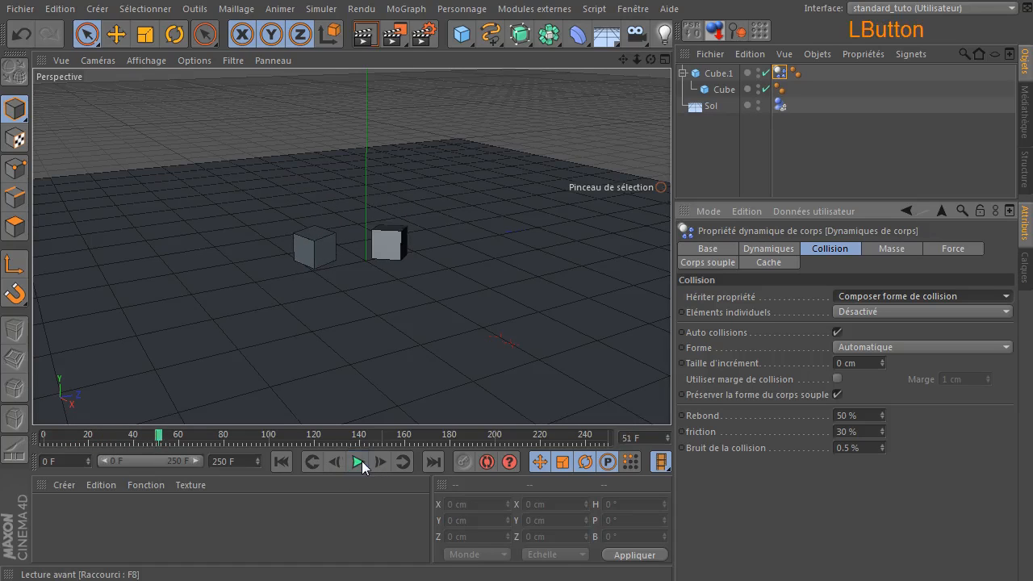
pyautogui.click(279, 462)
pyautogui.click(357, 466)
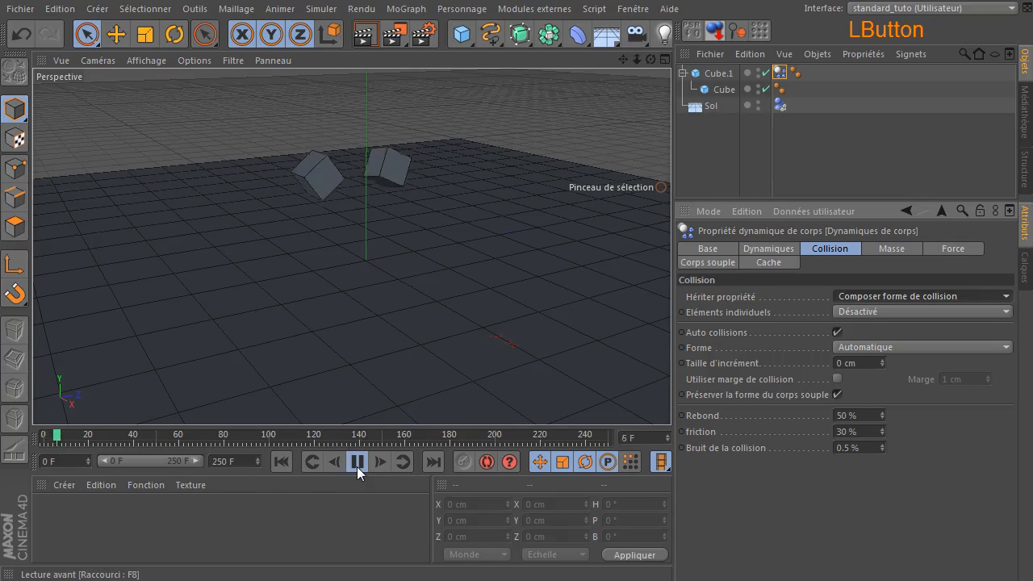
pyautogui.click(357, 466)
# - Step the simulation forward frame by frame to frame 32 to examine the cubes' floor impact, and rewind to the first frame
pyautogui.click(378, 464)
pyautogui.click(379, 465)
pyautogui.click(378, 464)
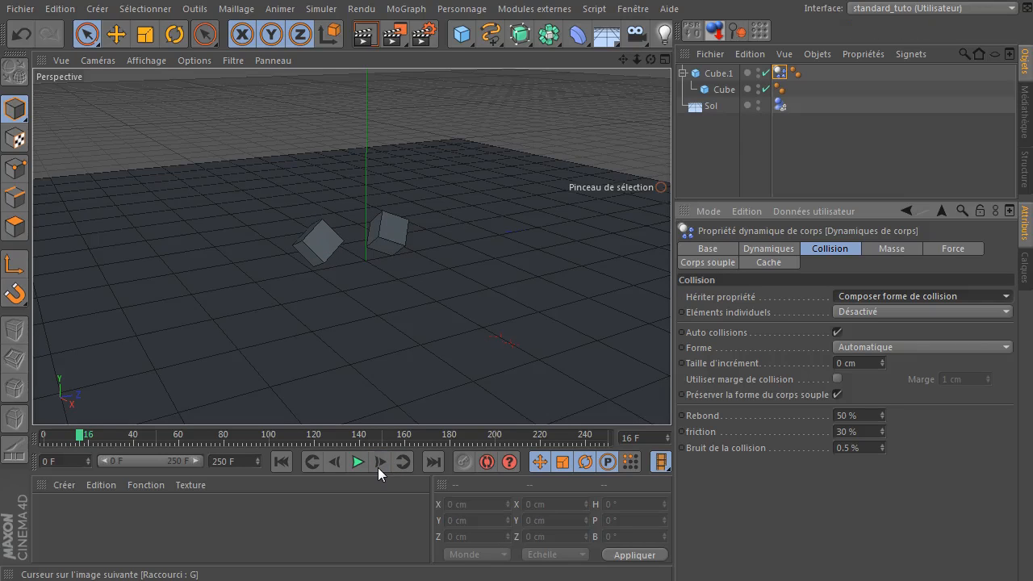
pyautogui.click(378, 465)
pyautogui.click(378, 465)
pyautogui.click(379, 465)
pyautogui.click(378, 465)
pyautogui.click(378, 466)
pyautogui.click(378, 466)
pyautogui.click(379, 466)
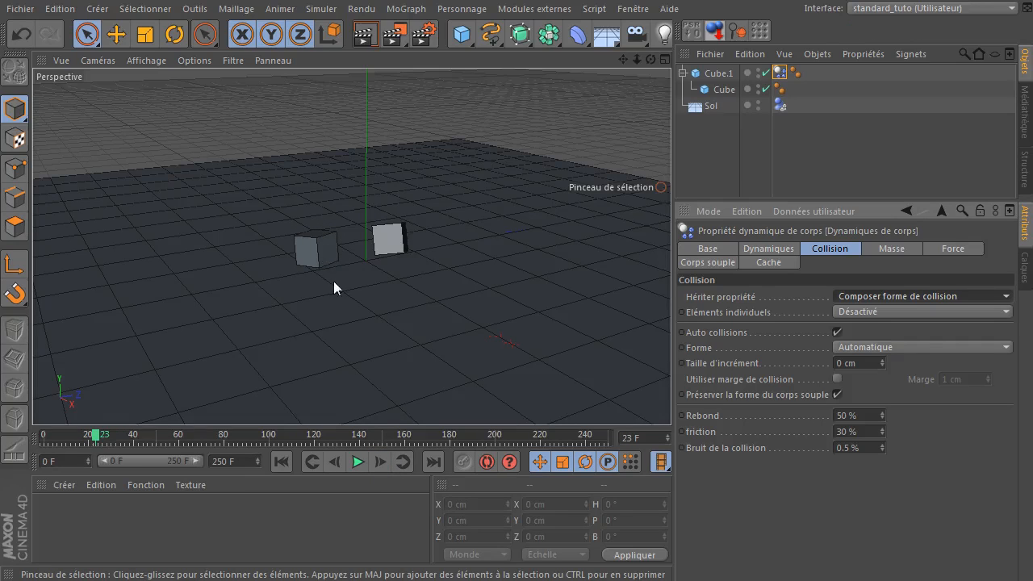
pyautogui.click(381, 463)
pyautogui.click(381, 463)
pyautogui.click(381, 462)
pyautogui.click(381, 463)
pyautogui.click(381, 462)
pyautogui.click(381, 462)
pyautogui.click(381, 462)
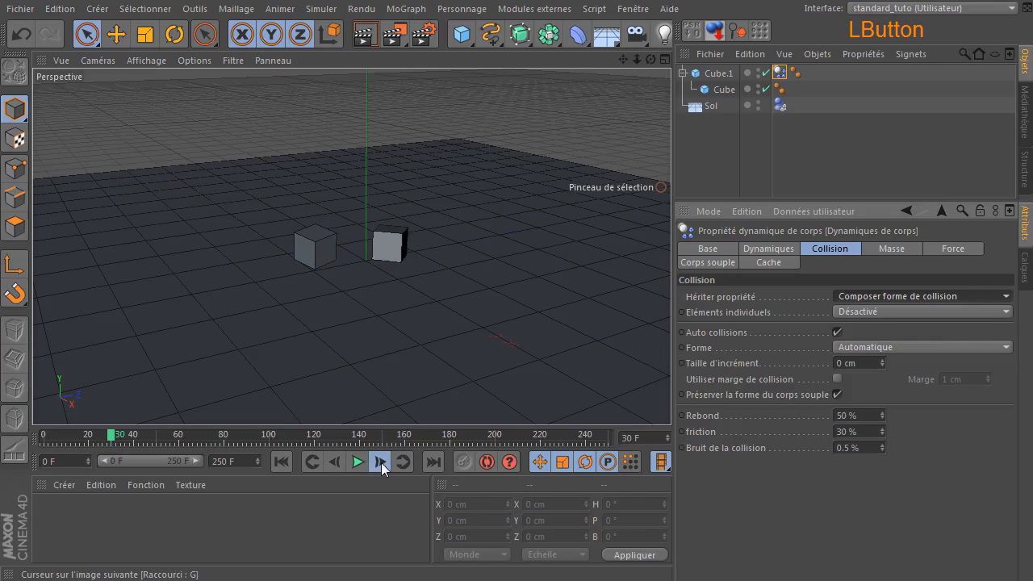
pyautogui.click(381, 462)
pyautogui.click(381, 463)
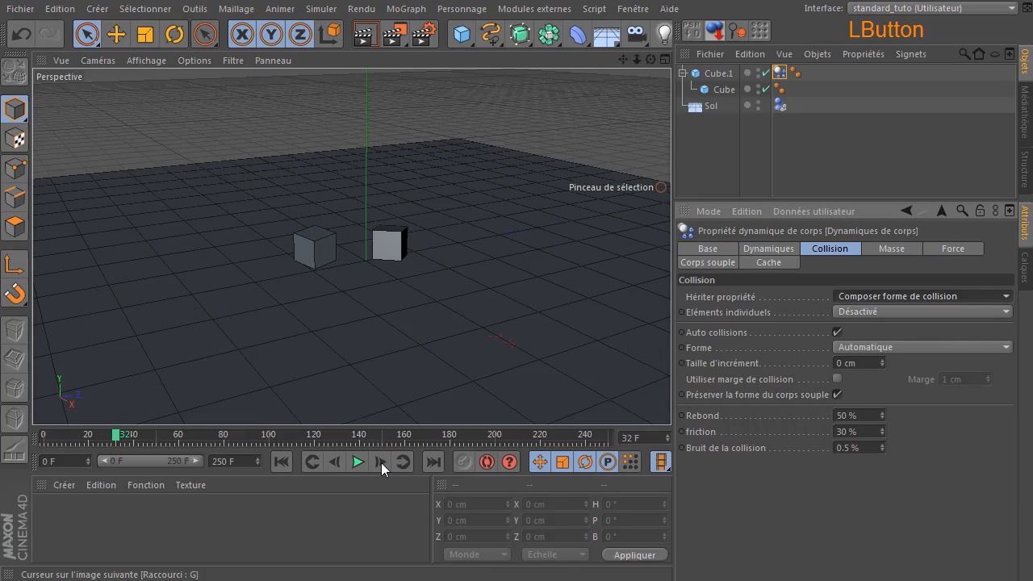
pyautogui.click(286, 459)
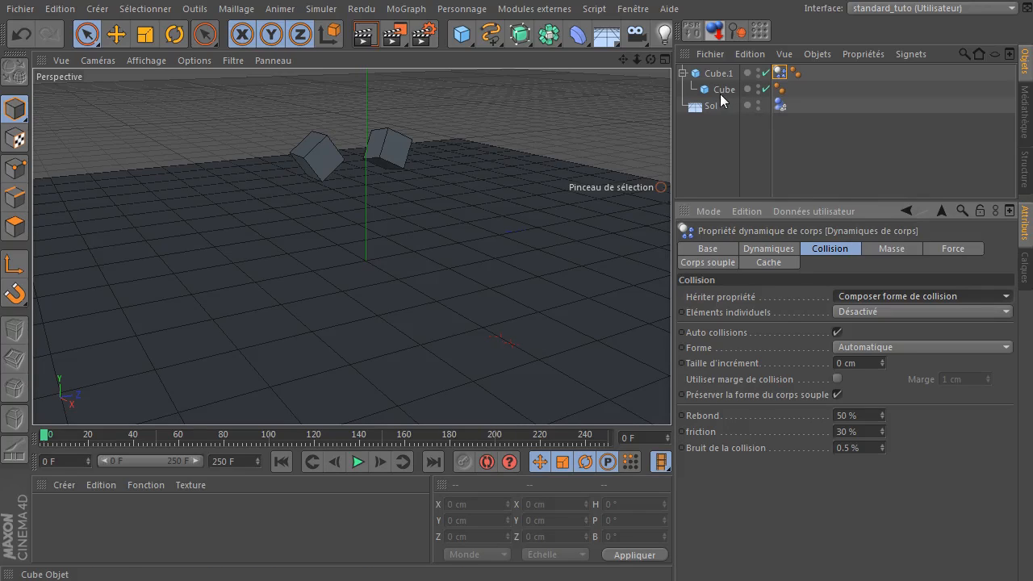
# - Move Cube out of Cube.1's hierarchy and set Hériter propriété to Aucune in Cube.1's dynamics tag
pyautogui.moveTo(727, 88); pyautogui.dragTo(715, 145)
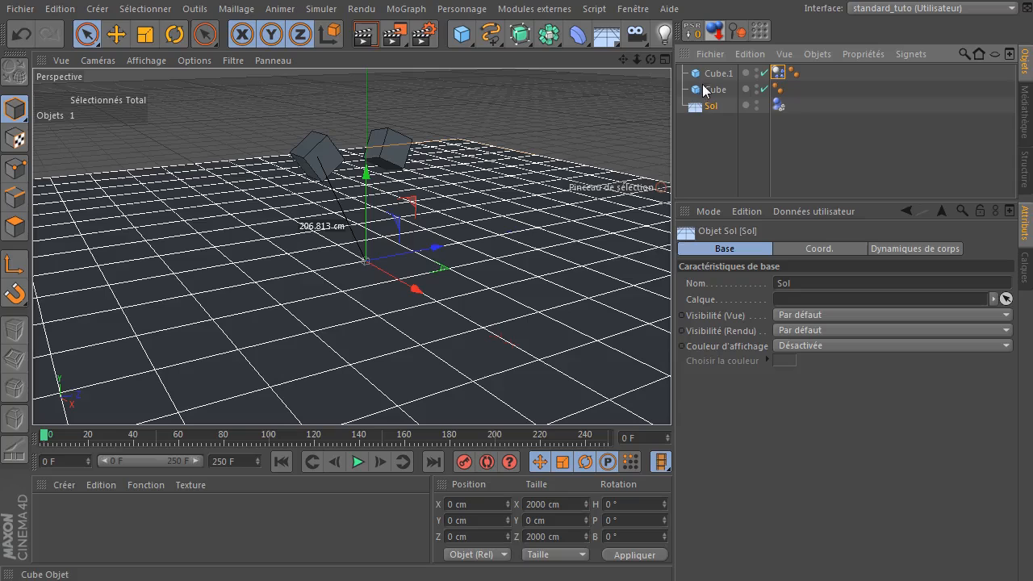
pyautogui.click(281, 460)
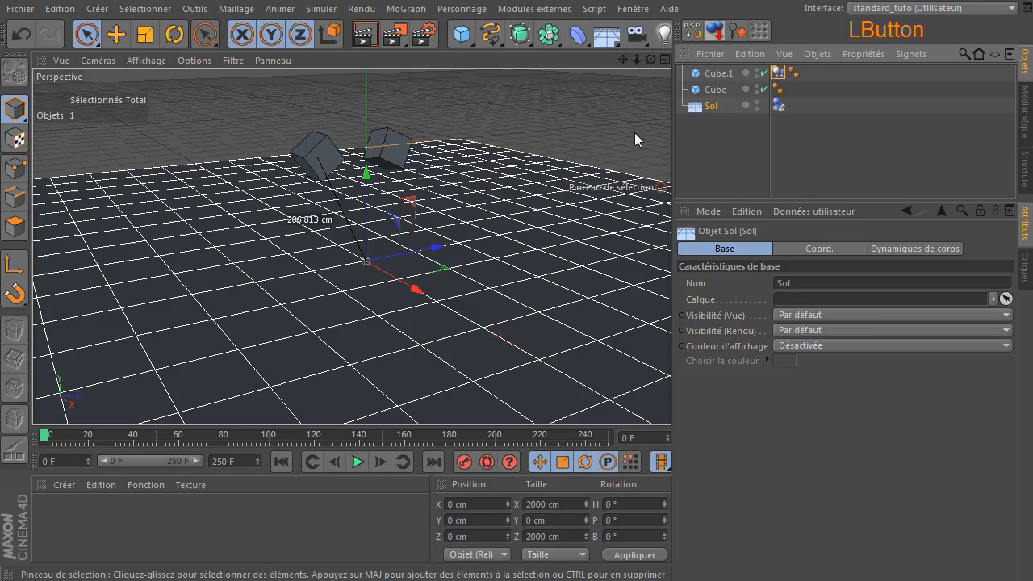
pyautogui.click(778, 72)
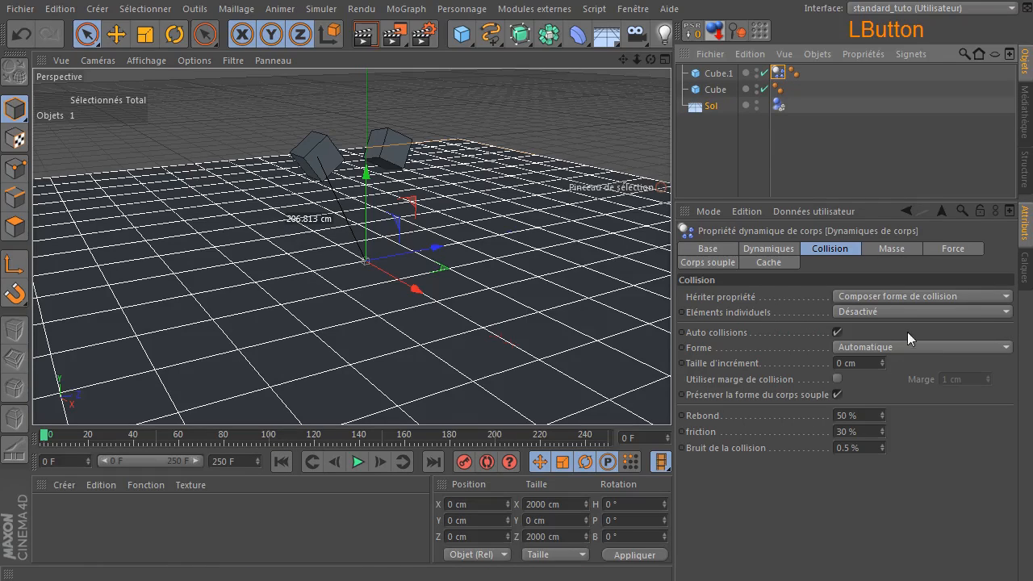
pyautogui.click(893, 295)
pyautogui.click(885, 312)
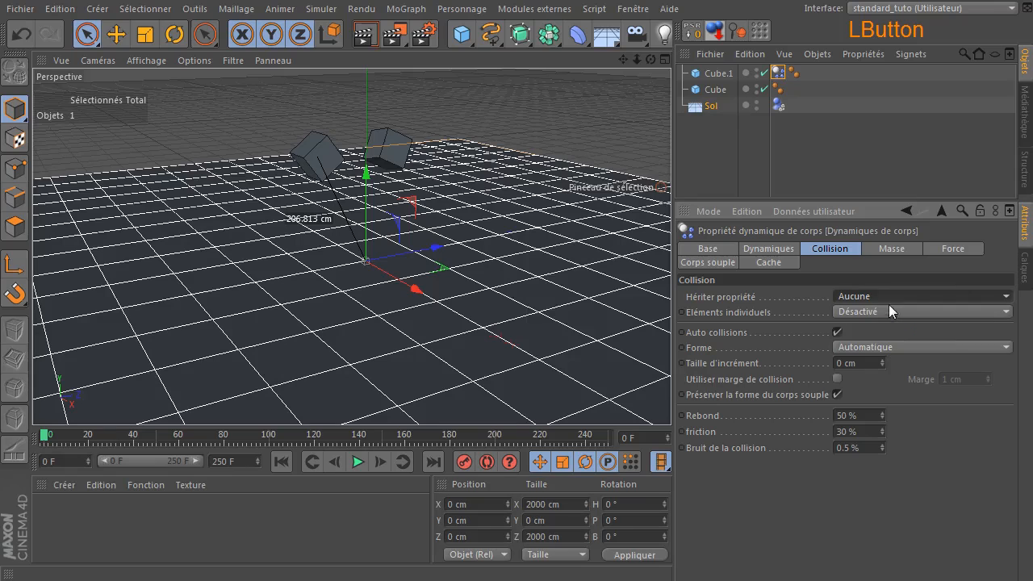
# - Add a rigid-body Dynamiques de corps tag to Cube and deselect everything
pyautogui.click(720, 89)
pyautogui.rightClick(722, 90)
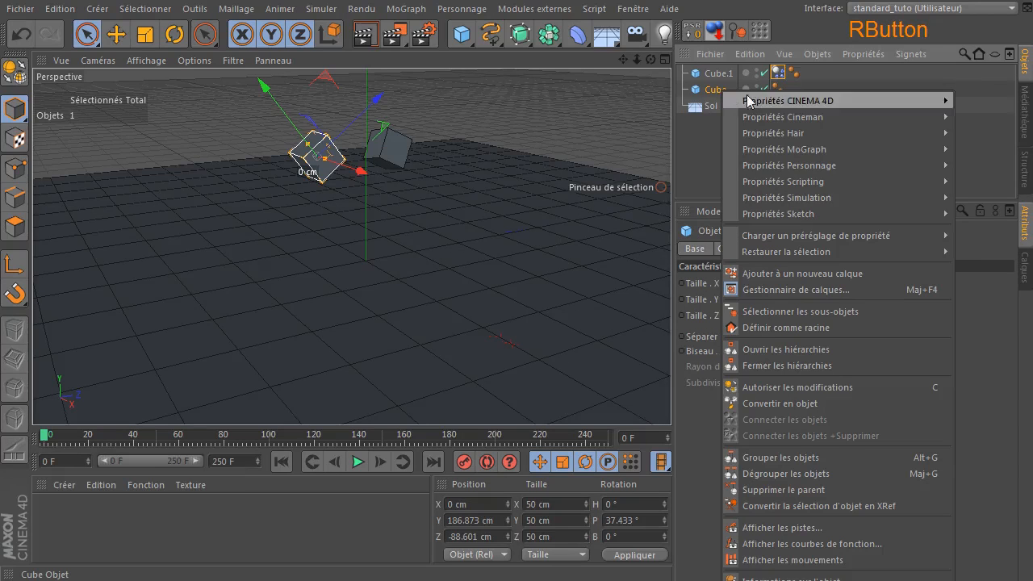
pyautogui.moveTo(840, 199)
pyautogui.click(973, 201)
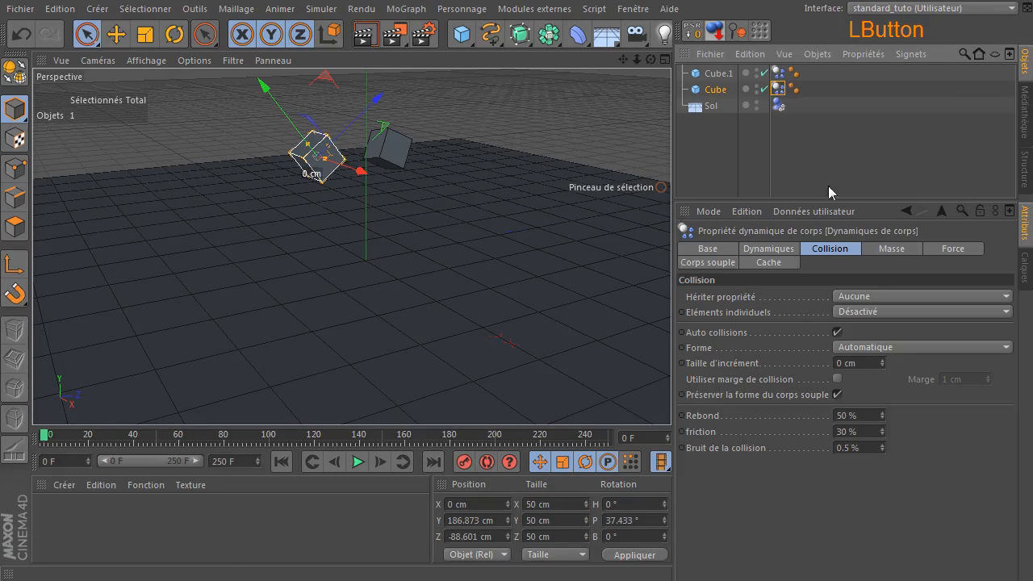
pyautogui.click(734, 167)
# - Play the simulation of the two separate rigid cubes, and stop and rewind it
pyautogui.click(355, 463)
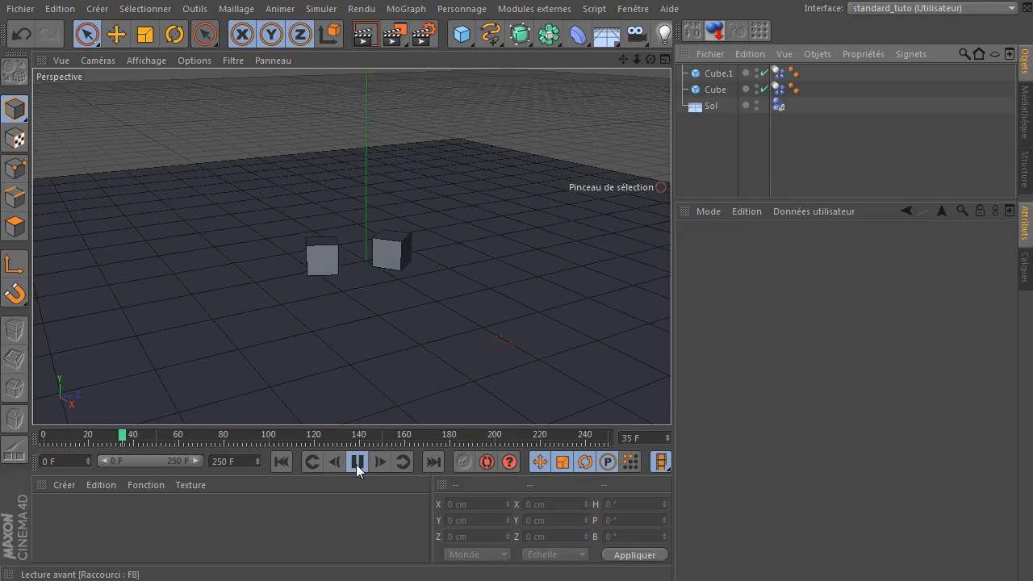
pyautogui.click(356, 464)
pyautogui.click(275, 466)
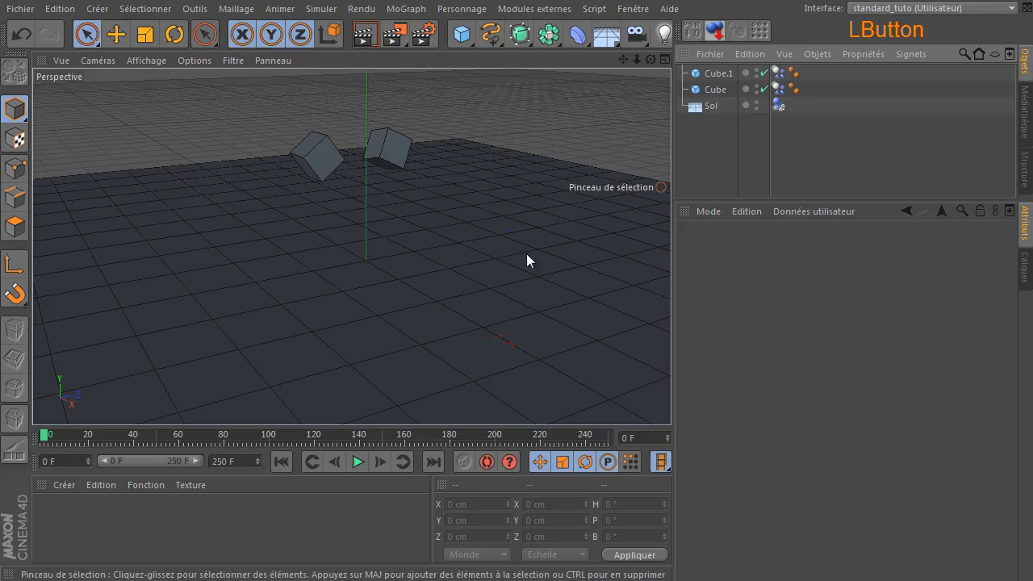
# - Add a dynamics Connecteur, place it between Cube.1 and Cube in the object list, and set its Type to Fixe
pyautogui.scroll(-3, 493, 294)
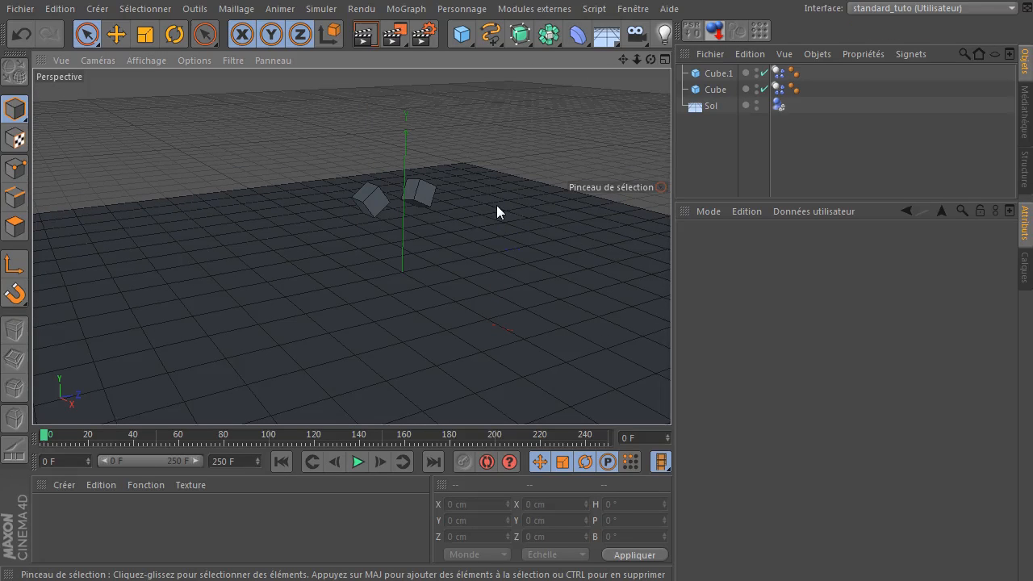
pyautogui.click(320, 9)
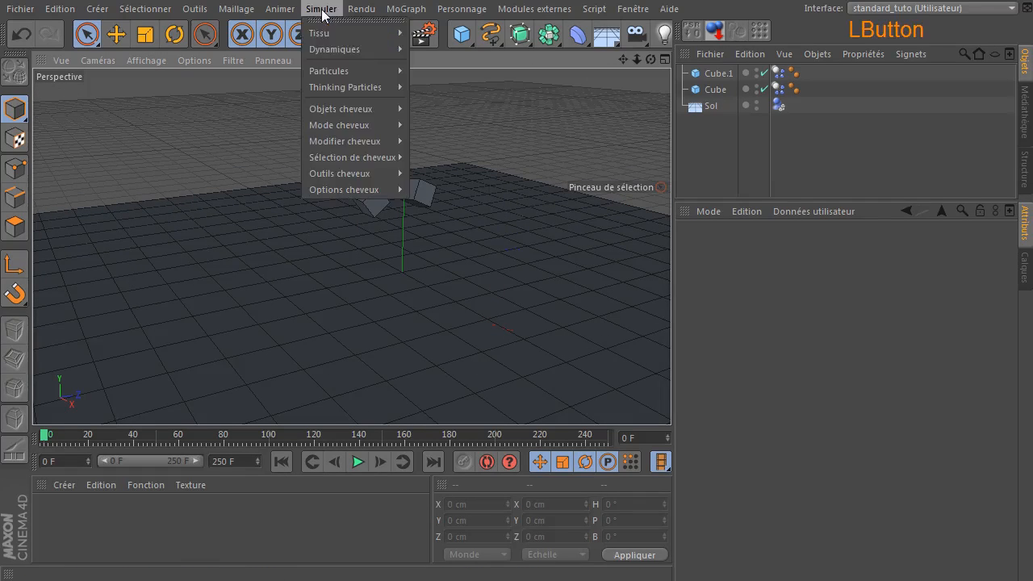
pyautogui.moveTo(348, 50)
pyautogui.click(434, 51)
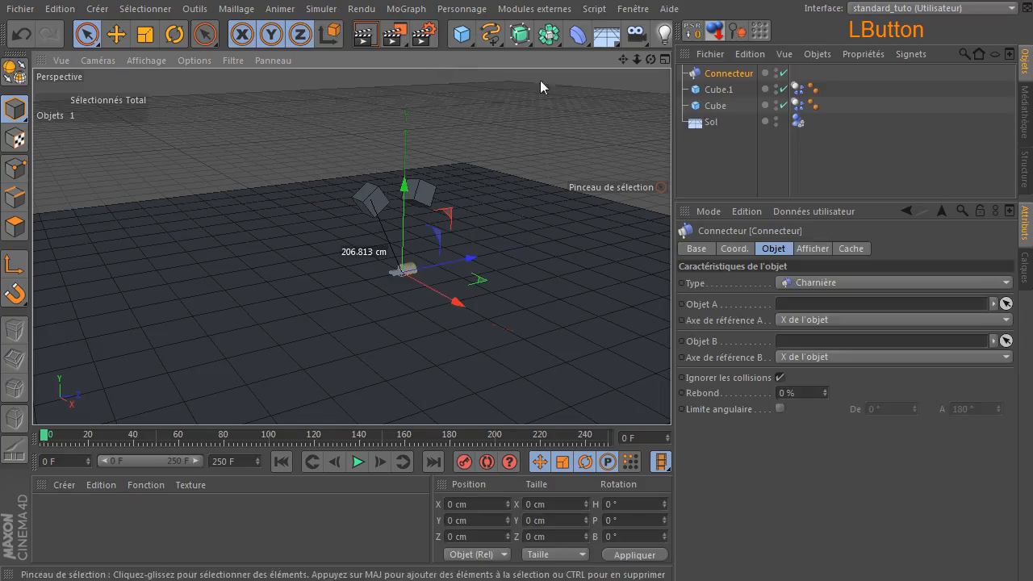
pyautogui.moveTo(718, 73); pyautogui.dragTo(730, 96)
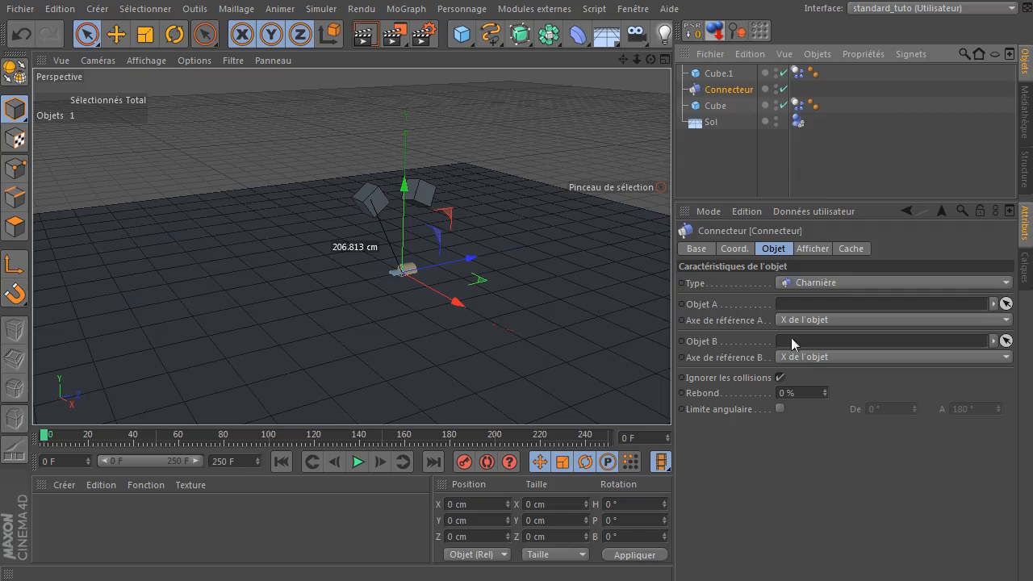
pyautogui.click(841, 283)
pyautogui.click(834, 445)
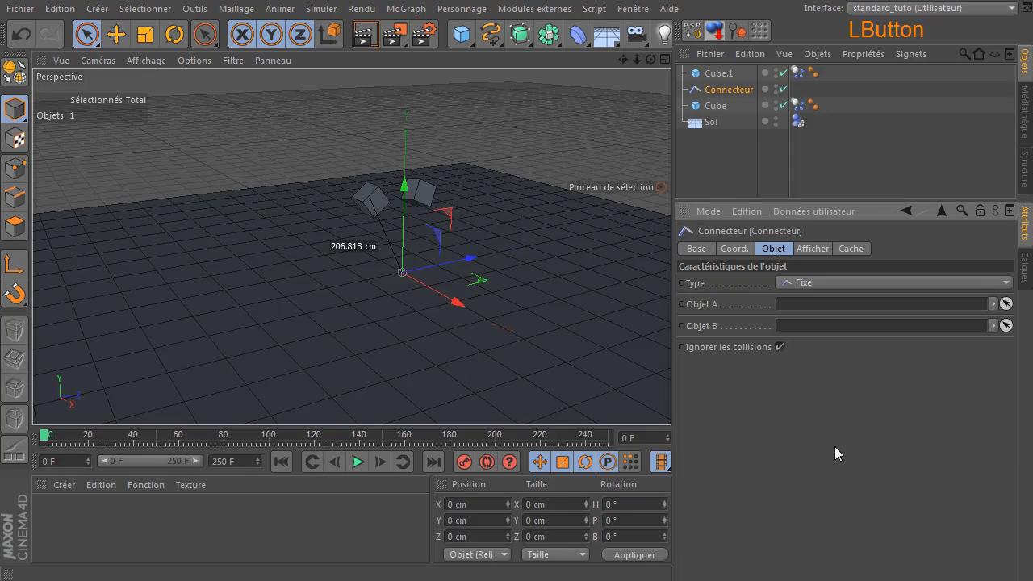
# - Assign Cube.1 as the connector's Objet A and Cube as Objet B, and raise the connector to about 216 cm in Y
pyautogui.moveTo(715, 74); pyautogui.dragTo(834, 305)
pyautogui.moveTo(715, 105); pyautogui.dragTo(830, 345)
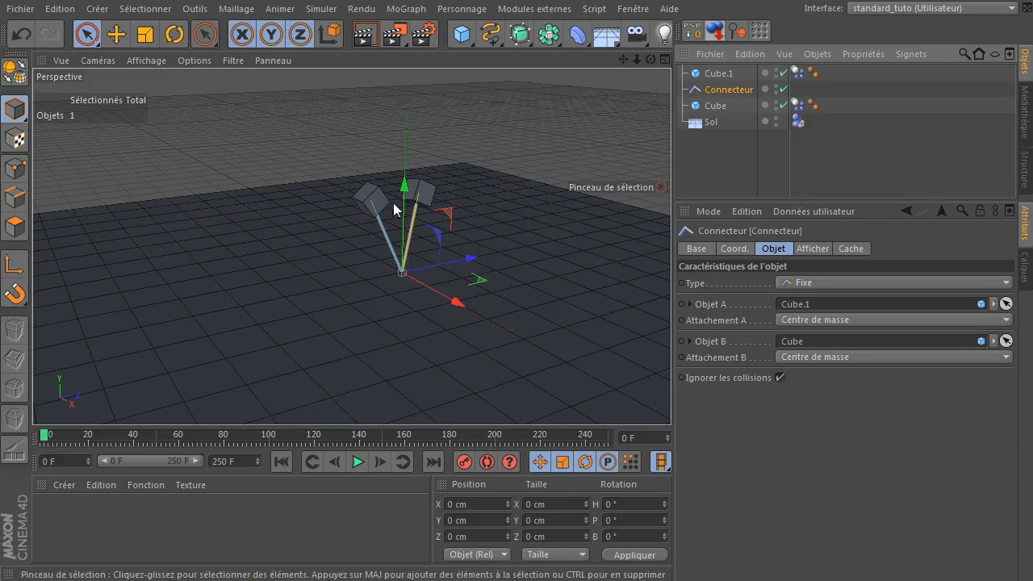
pyautogui.moveTo(403, 184); pyautogui.dragTo(398, 92)
pyautogui.click(721, 150)
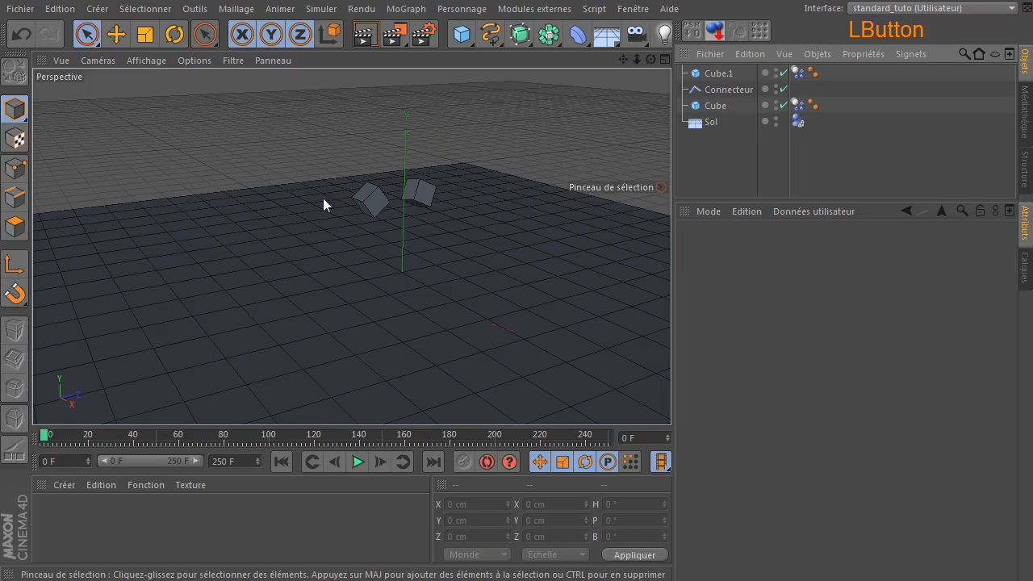
# - Enable Toujours visible for the connector and deselect it to inspect its link between the two cubes
pyautogui.click(721, 90)
pyautogui.click(811, 249)
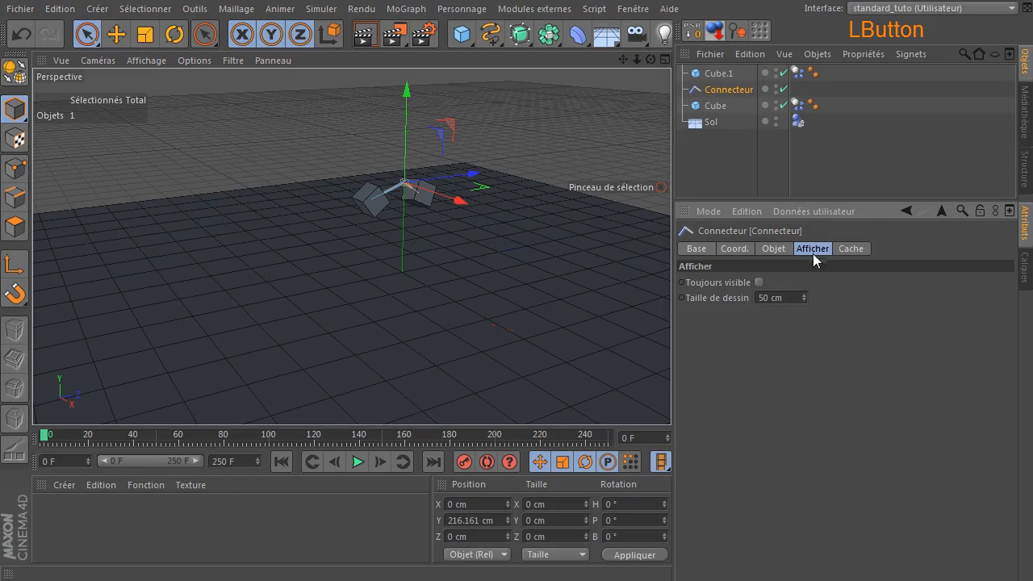
pyautogui.click(757, 282)
pyautogui.click(728, 168)
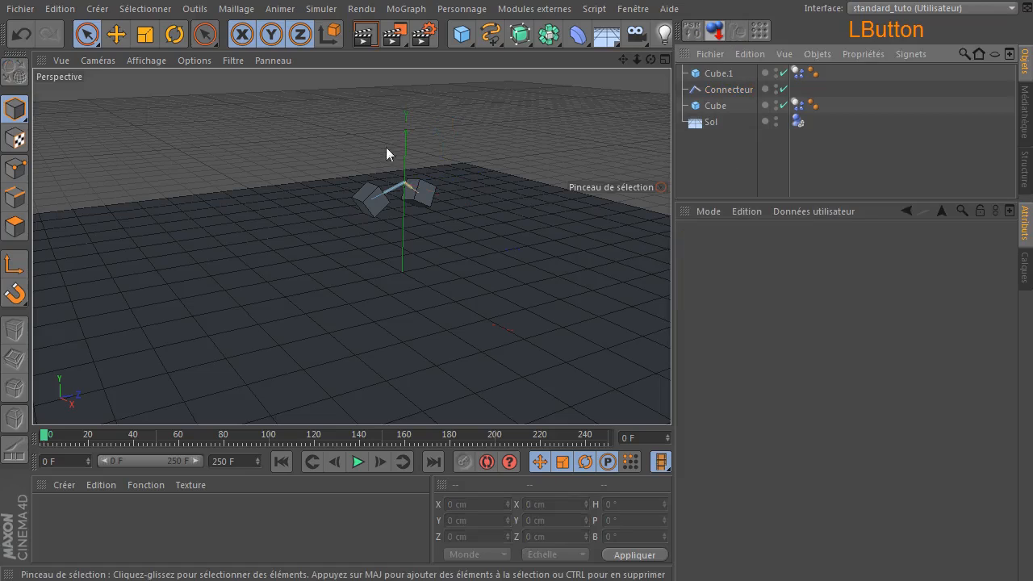
pyautogui.scroll(3, 389, 216)
pyautogui.scroll(2, 389, 219)
pyautogui.scroll(-5, 420, 230)
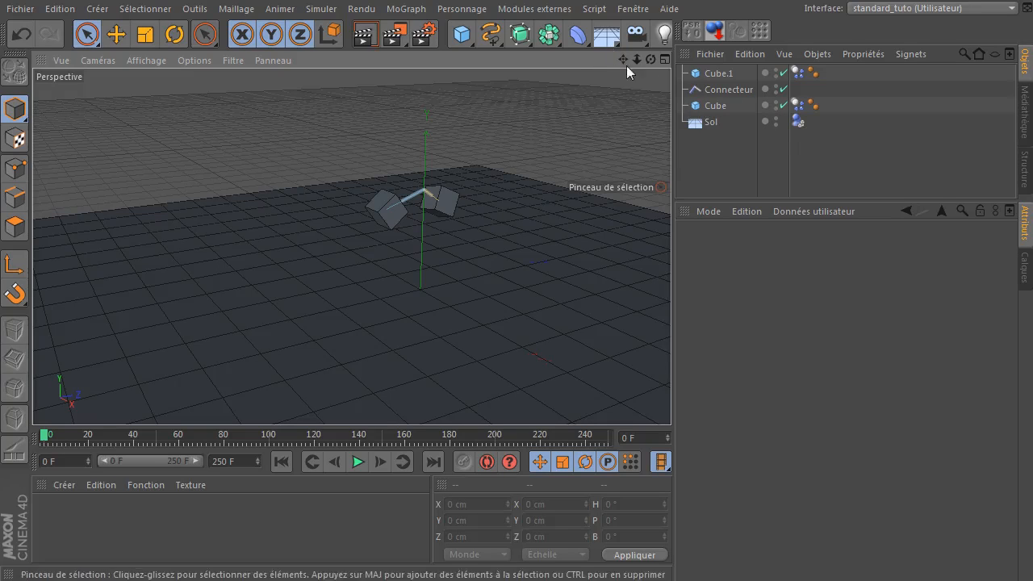
# - Review the Hériter propriété options in Cube.1's dynamics tag, keeping Aucune, and deselect the tag
pyautogui.click(797, 73)
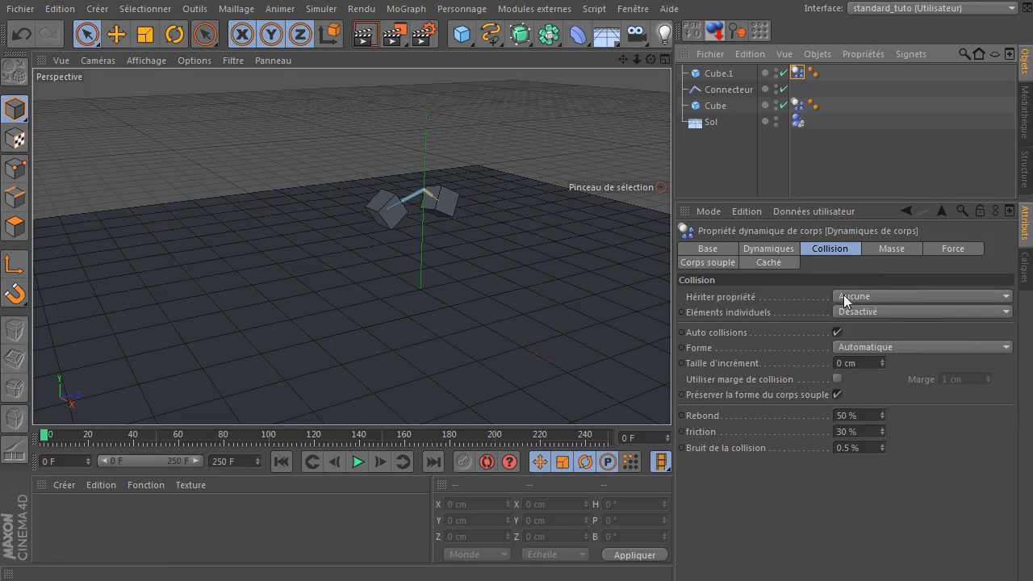
pyautogui.click(877, 296)
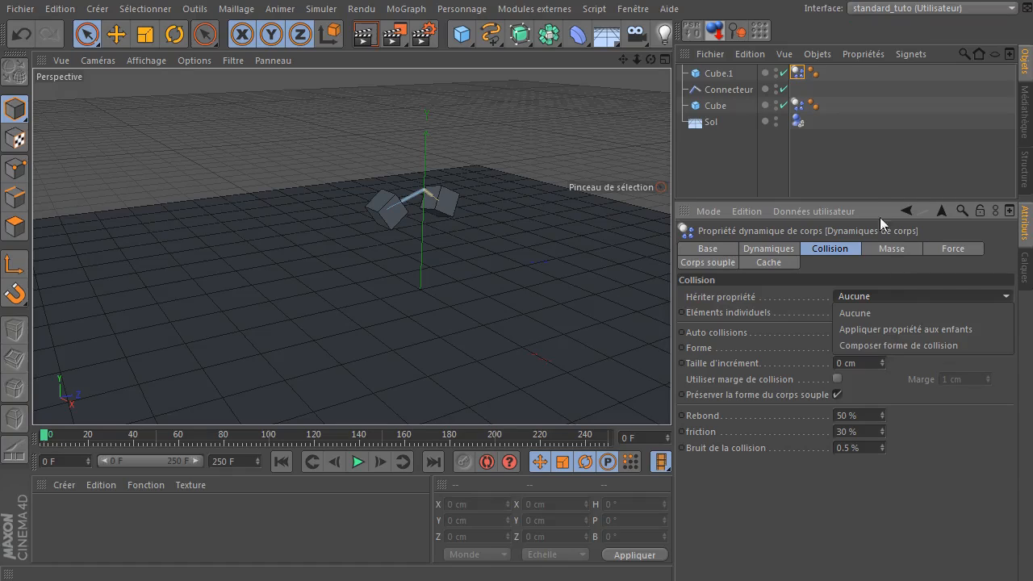
pyautogui.click(884, 183)
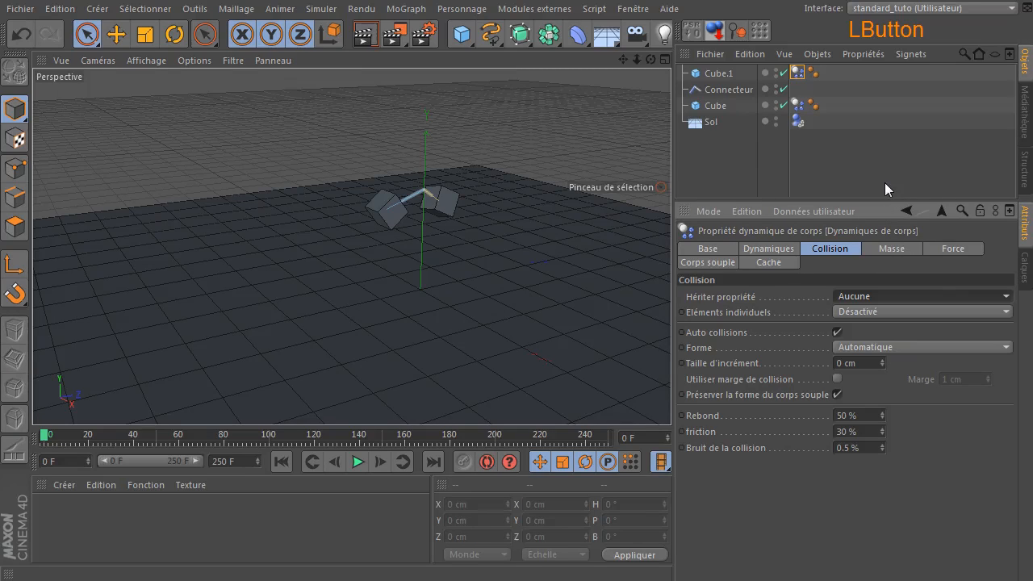
pyautogui.click(843, 196)
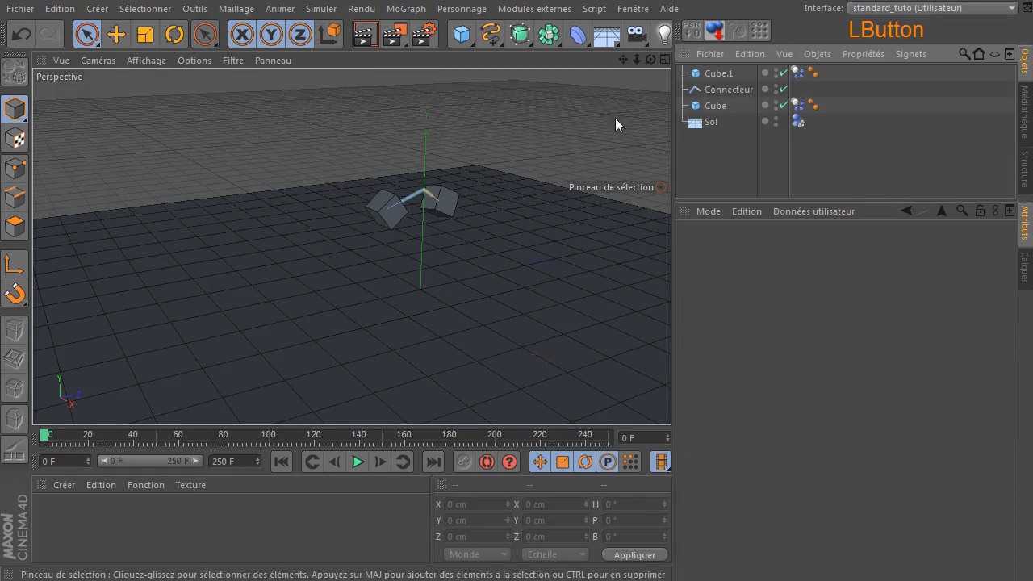
# - Play the simulation of the cubes joined by the Fixe connector, and stop and rewind it
pyautogui.click(355, 463)
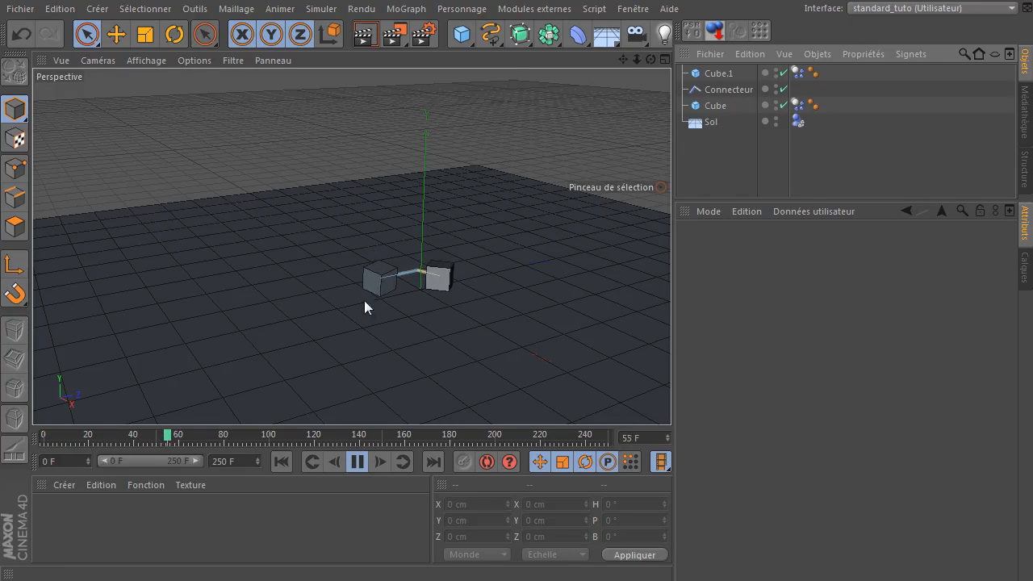
pyautogui.click(358, 462)
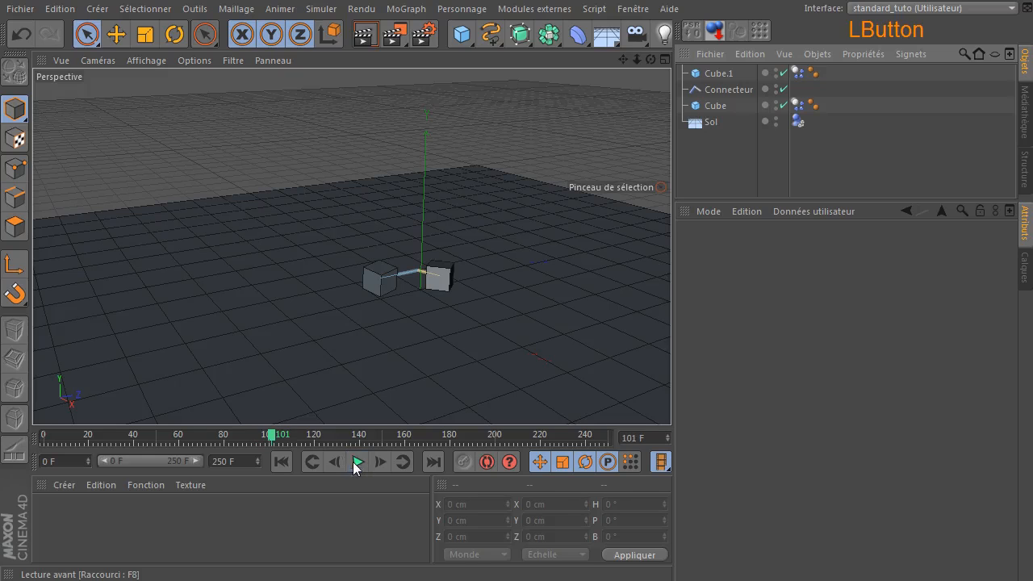
pyautogui.click(280, 461)
# - Play the start of the simulation briefly, and advance frame by frame to frame 34 to examine how the linked cubes hit the floor
pyautogui.click(355, 461)
pyautogui.click(355, 462)
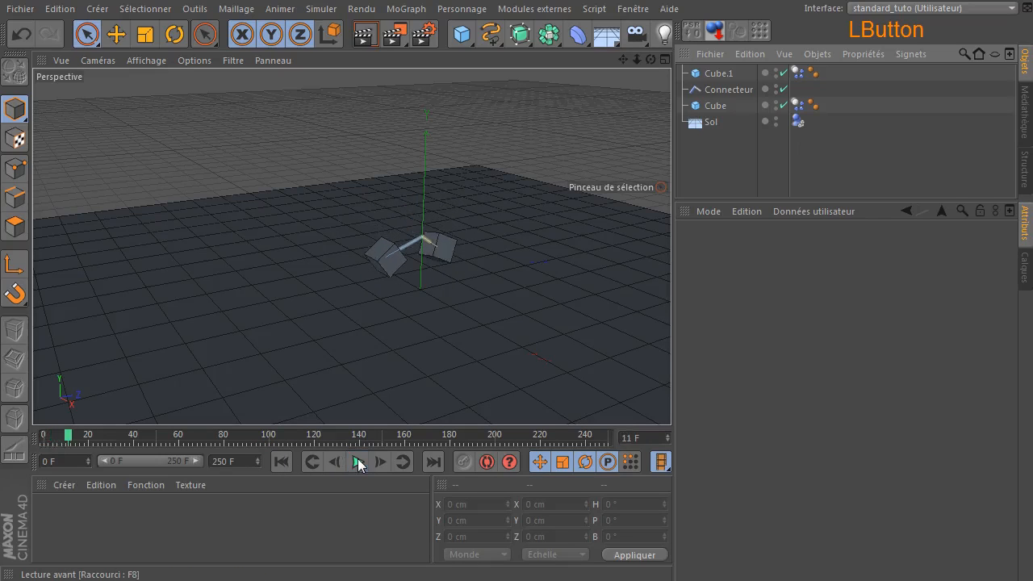
pyautogui.scroll(3, 436, 281)
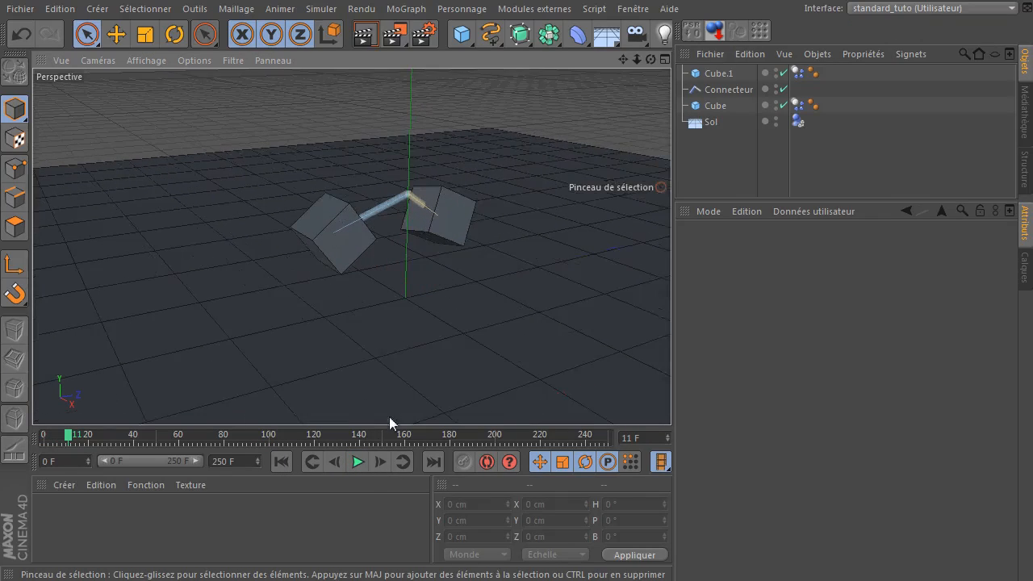
pyautogui.click(379, 461)
pyautogui.click(379, 462)
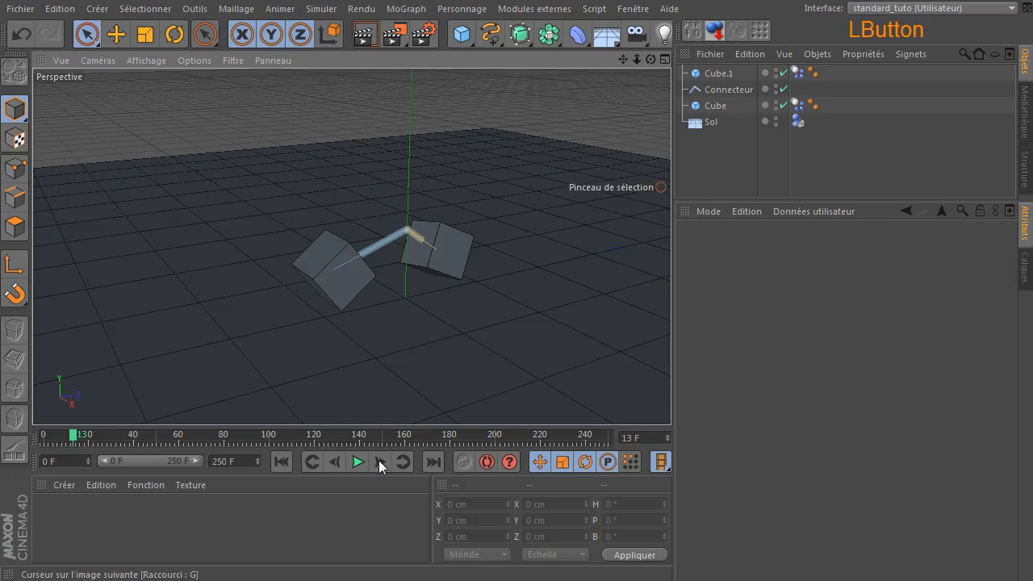
pyautogui.click(379, 462)
pyautogui.click(379, 460)
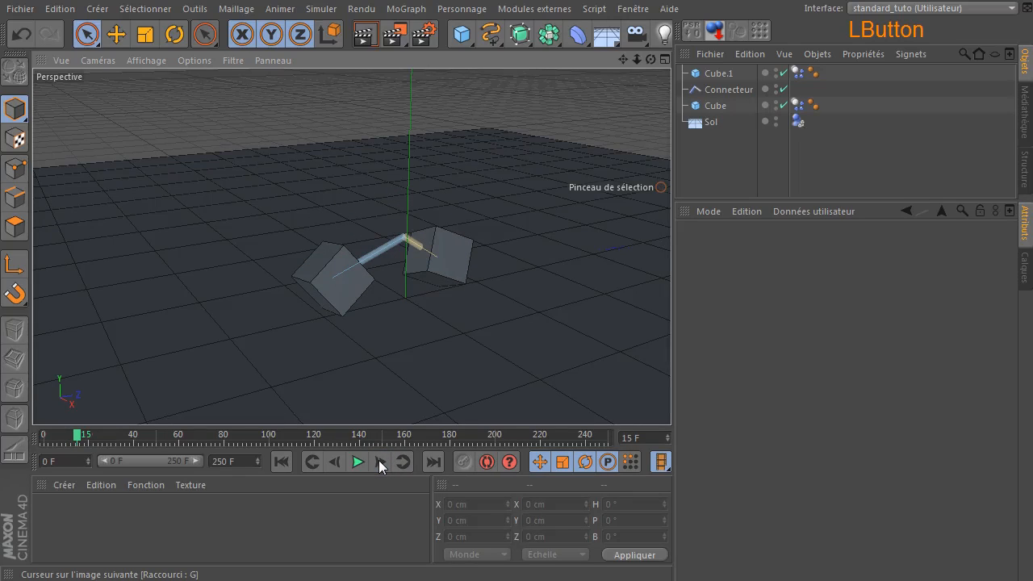
pyautogui.click(379, 460)
pyautogui.click(379, 459)
pyautogui.click(379, 460)
pyautogui.click(379, 460)
pyautogui.click(378, 460)
pyautogui.click(379, 460)
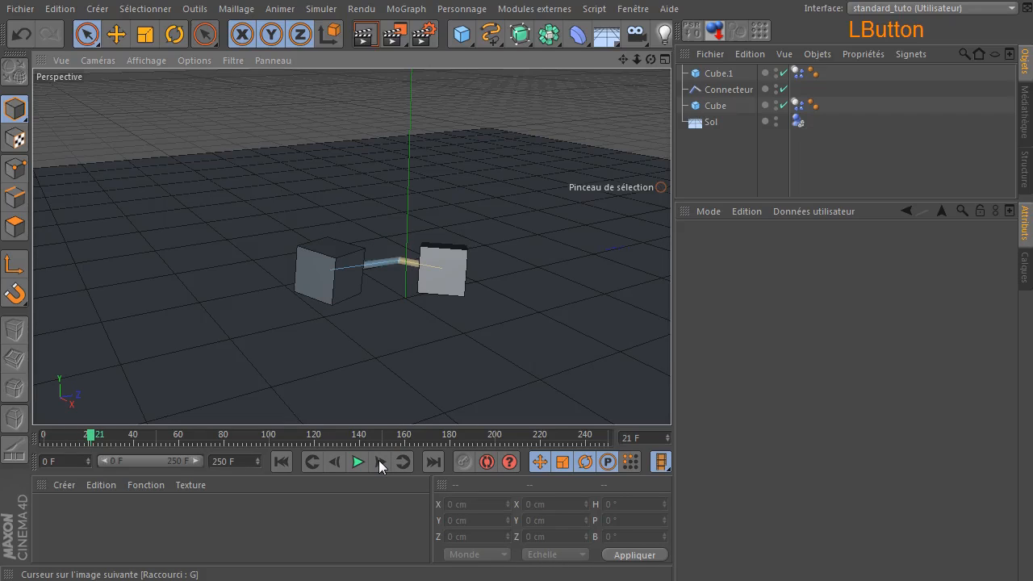
pyautogui.click(378, 459)
pyautogui.click(379, 459)
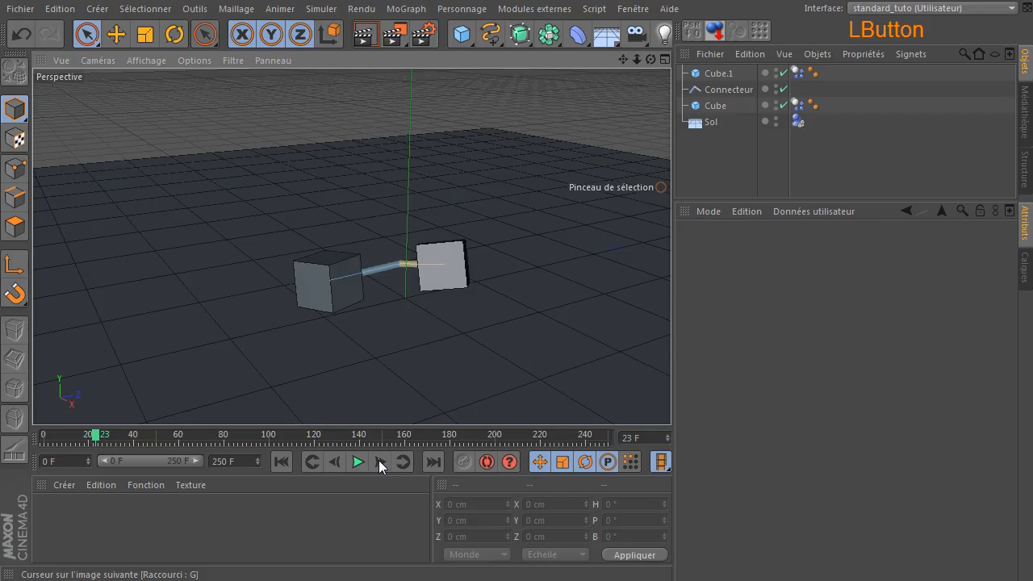
pyautogui.click(378, 460)
pyautogui.click(379, 460)
pyautogui.click(378, 460)
pyautogui.click(379, 460)
pyautogui.click(378, 460)
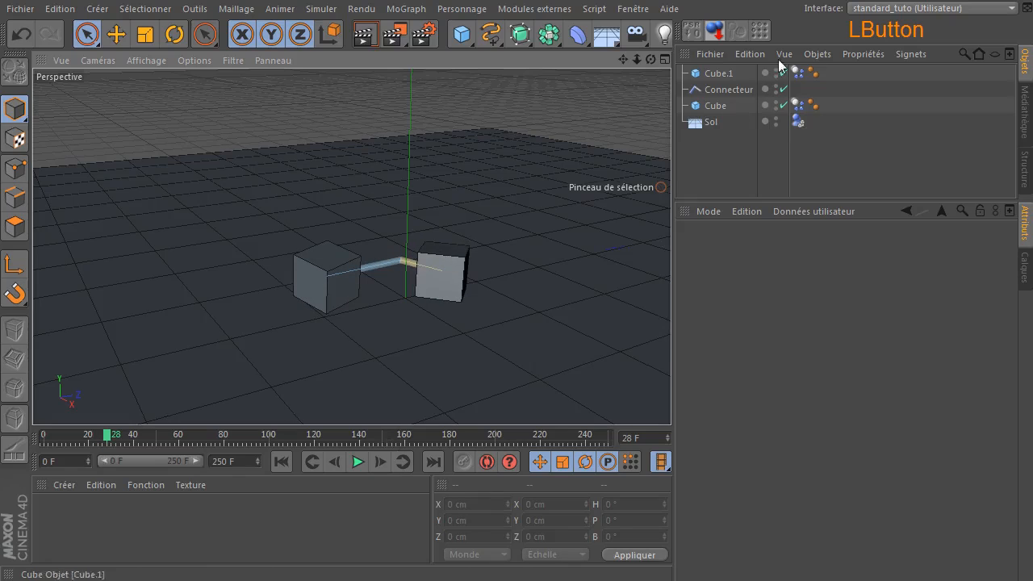
pyautogui.click(380, 461)
pyautogui.click(380, 461)
pyautogui.click(380, 461)
pyautogui.click(380, 461)
pyautogui.click(380, 460)
pyautogui.click(380, 460)
# - Inspect the Collision settings of Cube.1's dynamics tag, particularly Hériter propriété, and rewind the simulation to frame 0
pyautogui.click(798, 72)
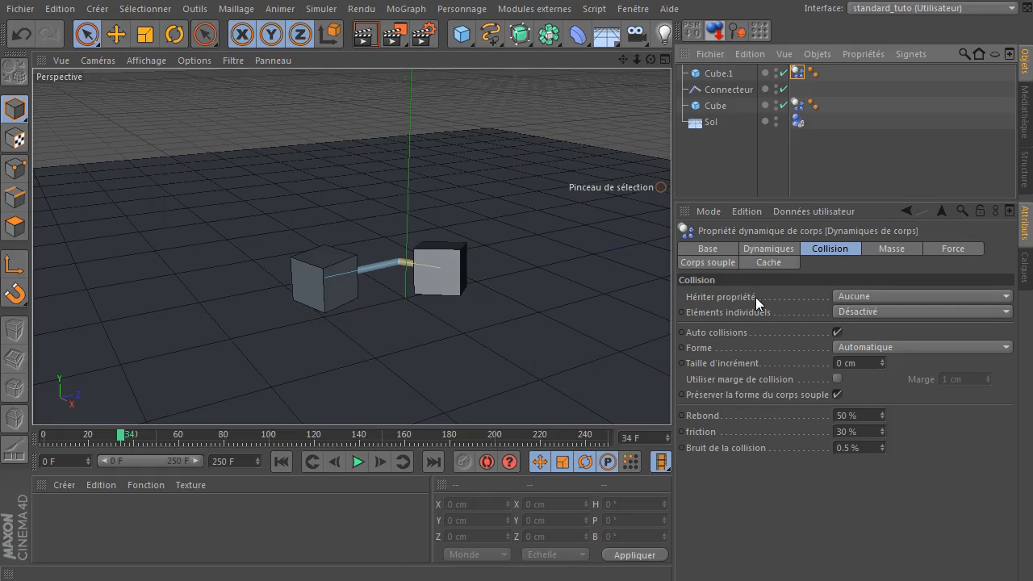
pyautogui.click(726, 158)
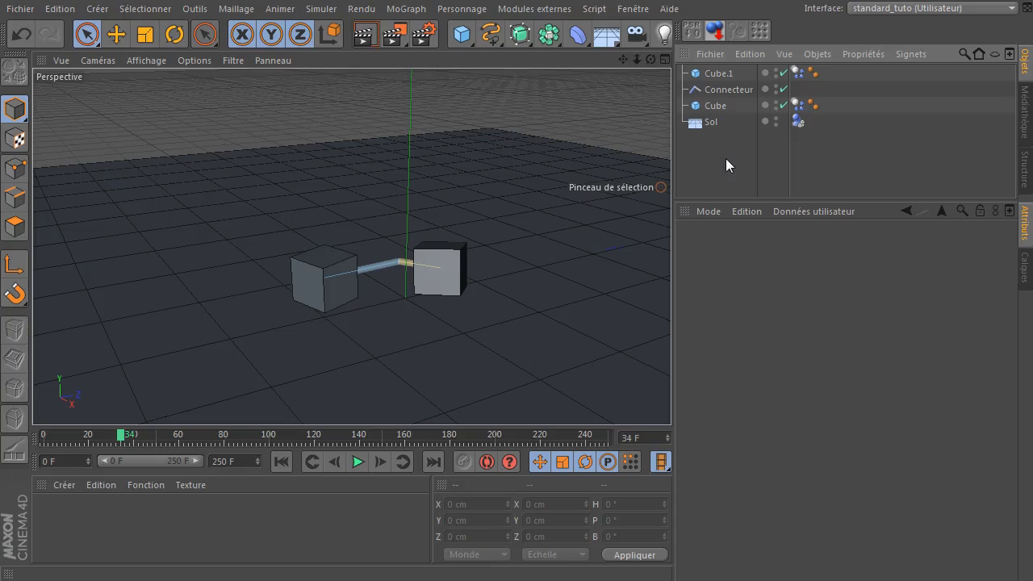
pyautogui.click(280, 462)
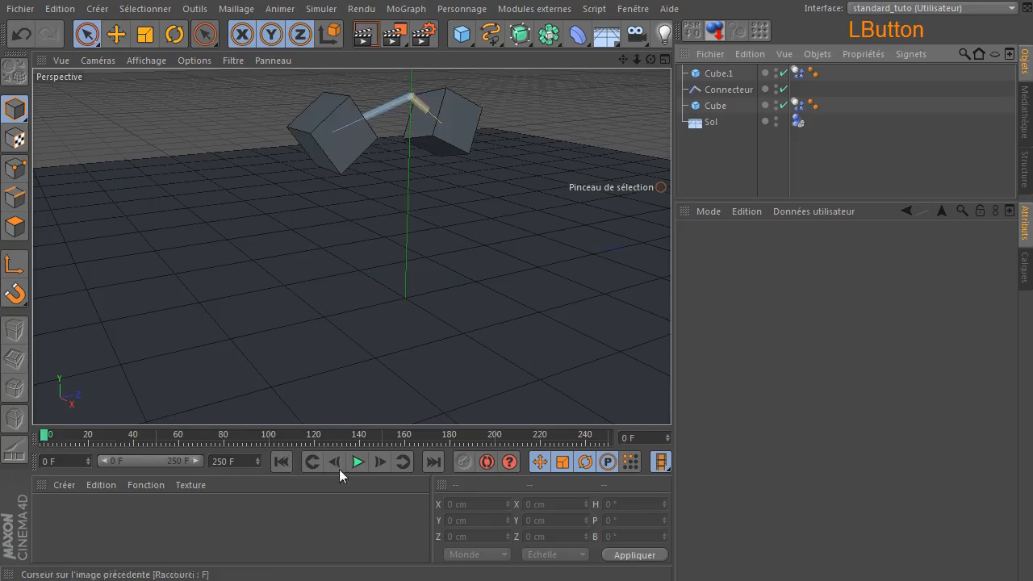
pyautogui.click(798, 73)
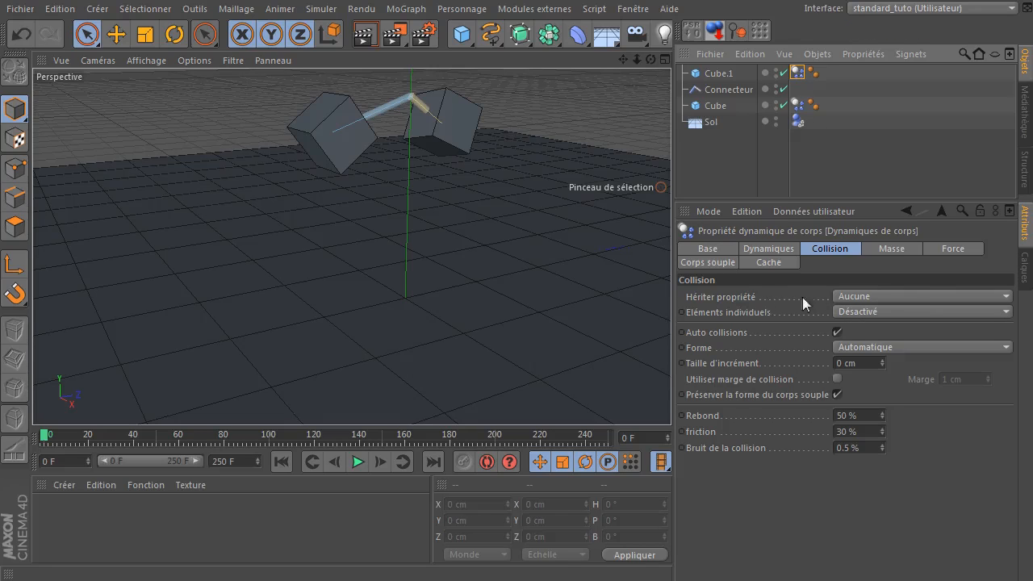
pyautogui.click(726, 160)
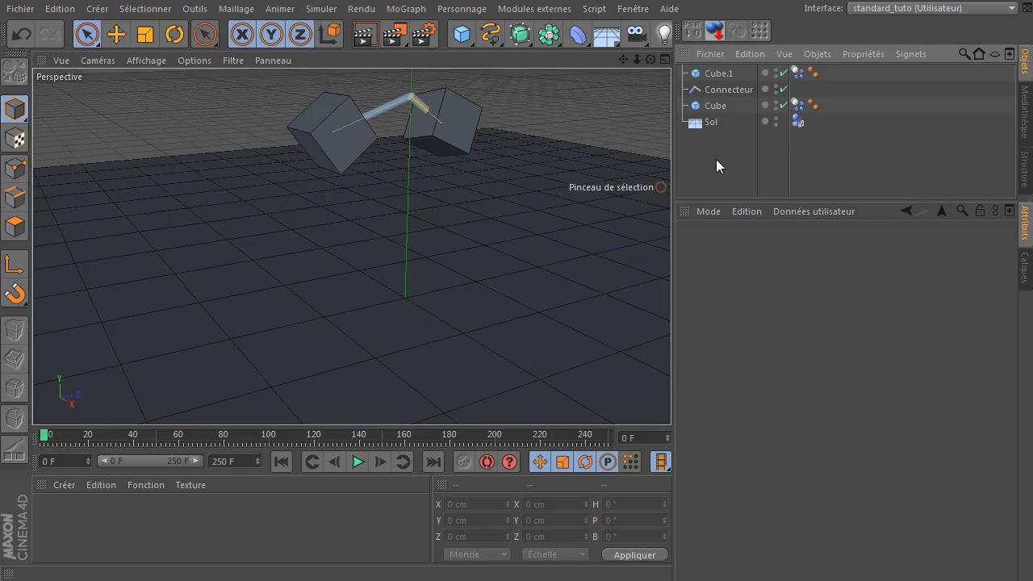
# - Select Cube.1, Cube and the connector in turn to examine the linked objects, and clear the selection
pyautogui.click(697, 73)
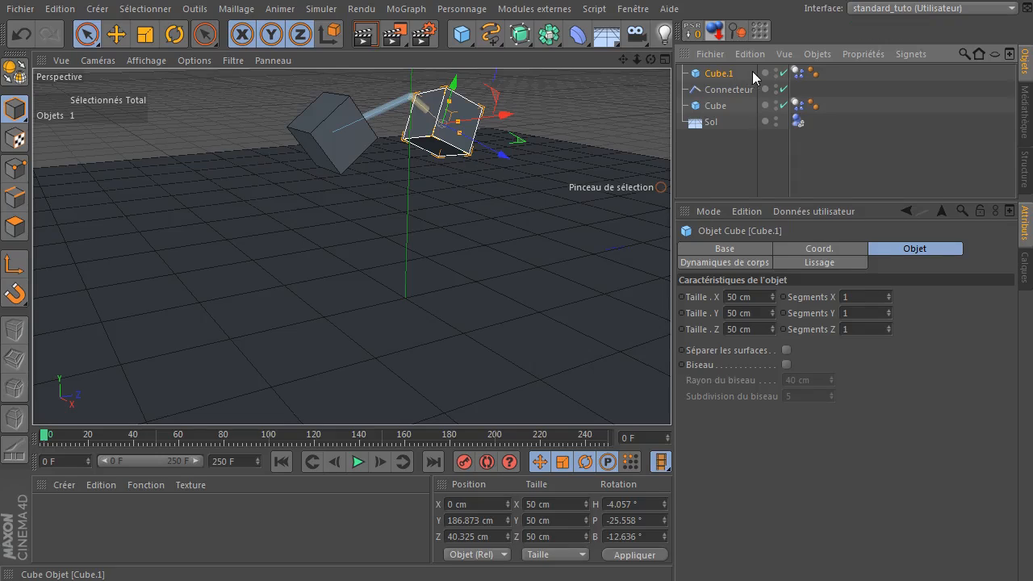
pyautogui.click(715, 107)
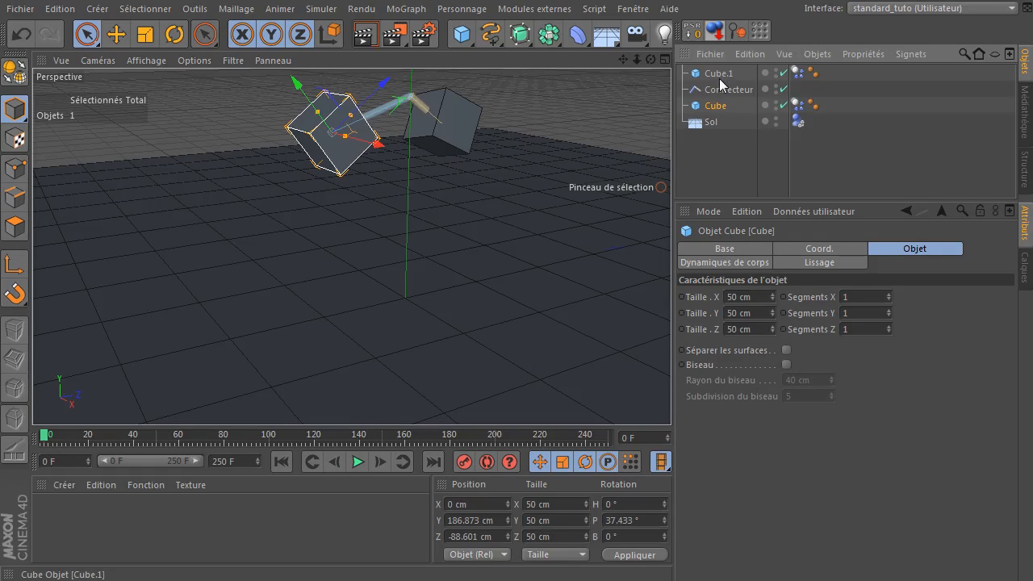
pyautogui.click(711, 90)
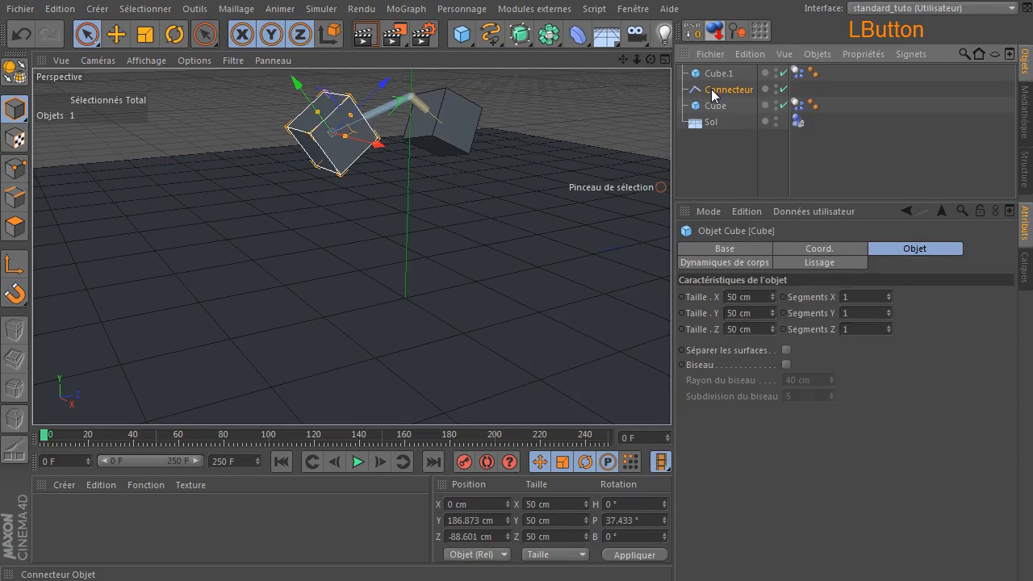
pyautogui.click(710, 165)
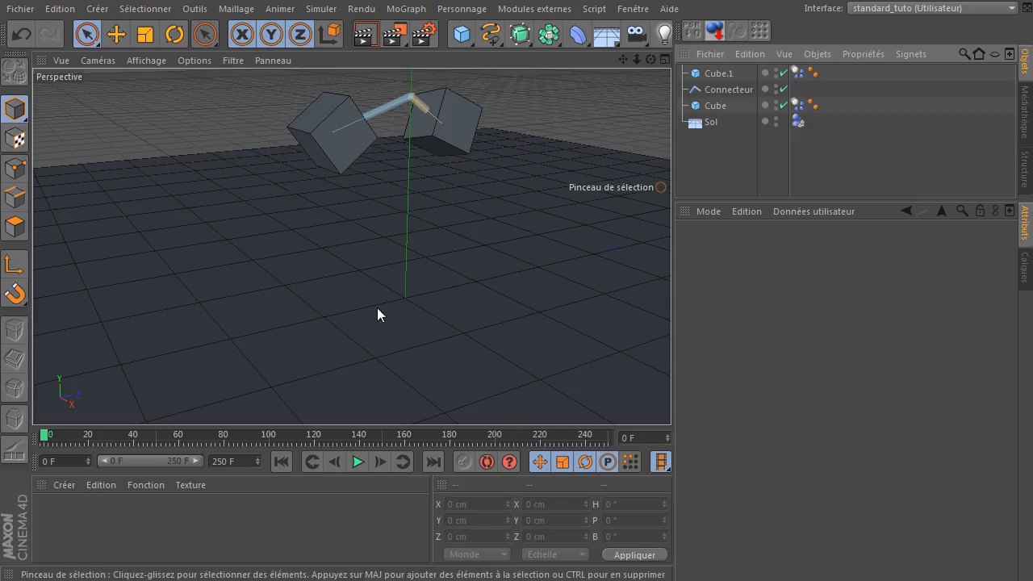
# - Replay the simulation of the connected cubes up to frame 60, and rewind it to the first frame
pyautogui.click(358, 462)
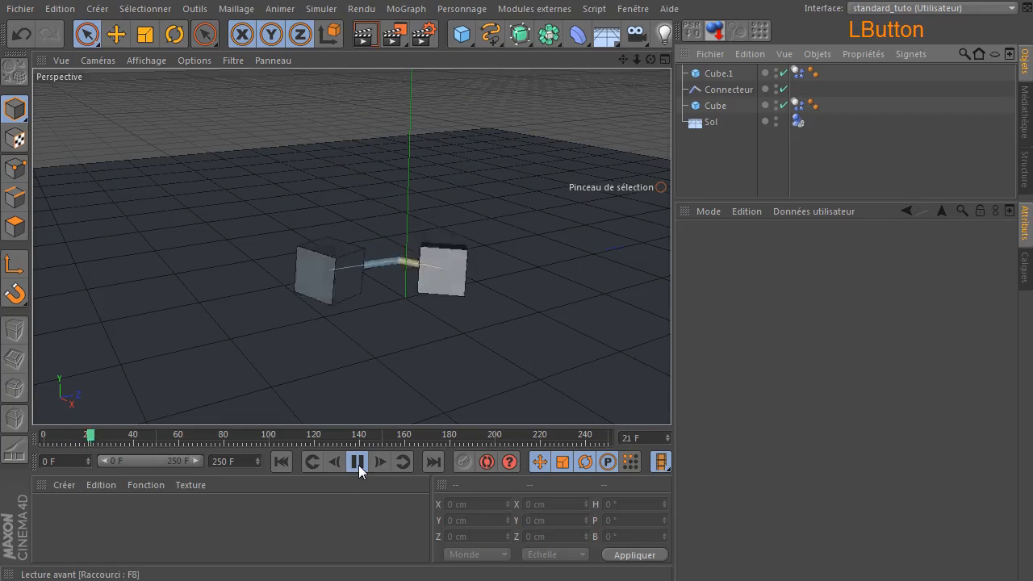
pyautogui.click(358, 465)
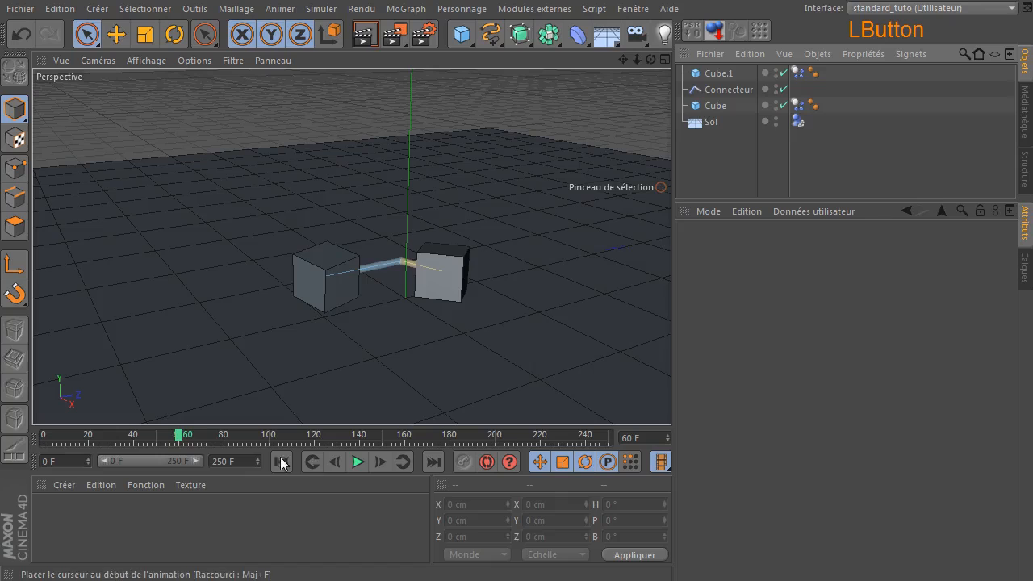
pyautogui.click(281, 461)
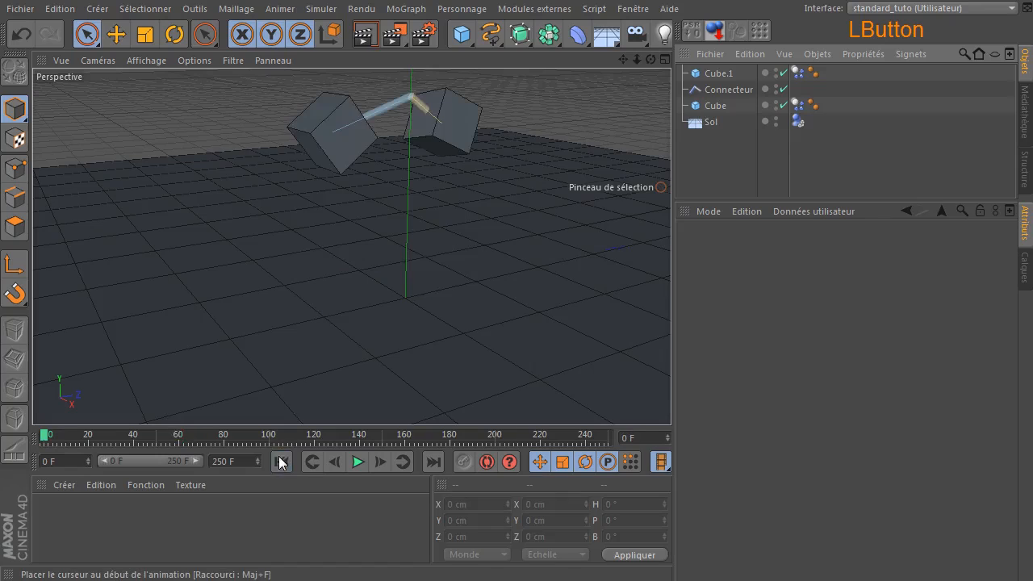
pyautogui.click(707, 179)
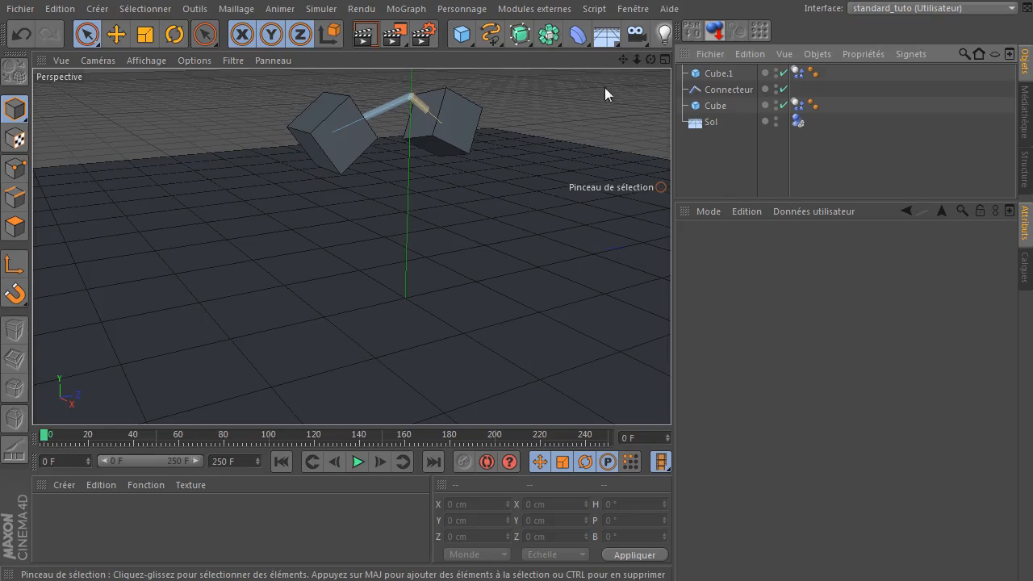
pyautogui.moveTo(637, 60); pyautogui.dragTo(719, 128)
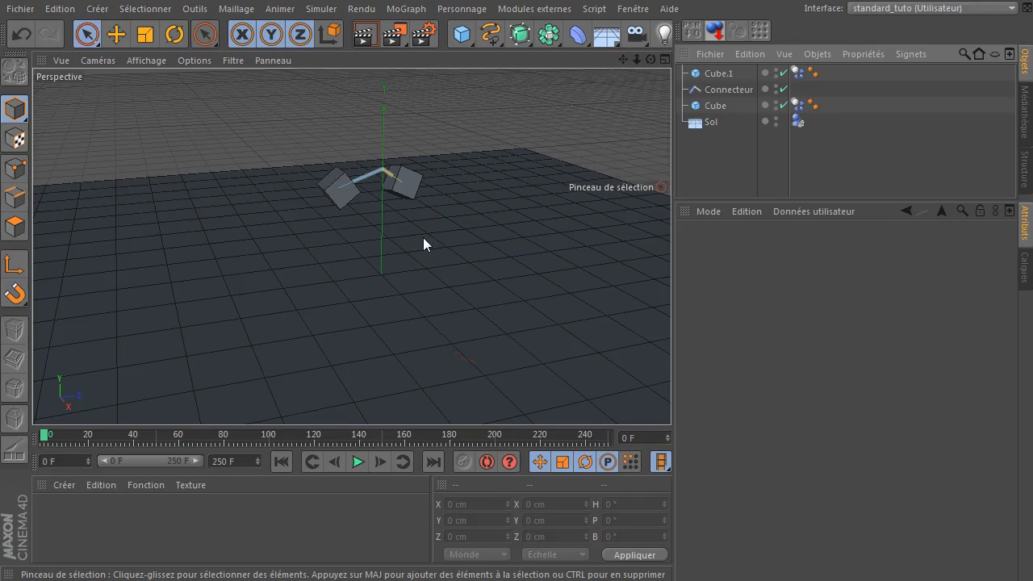
pyautogui.click(722, 166)
pyautogui.click(321, 9)
pyautogui.moveTo(347, 50)
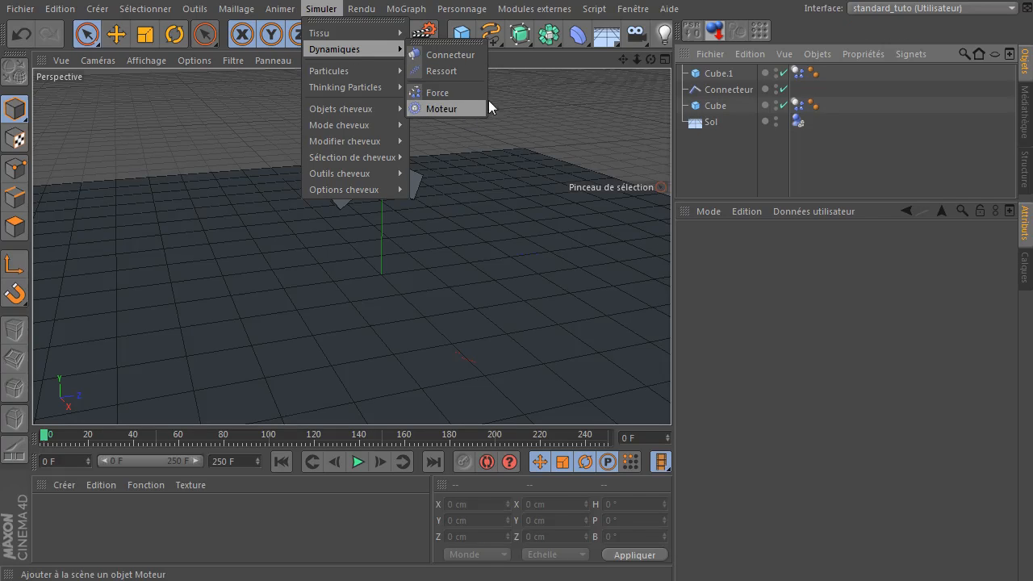
pyautogui.click(699, 159)
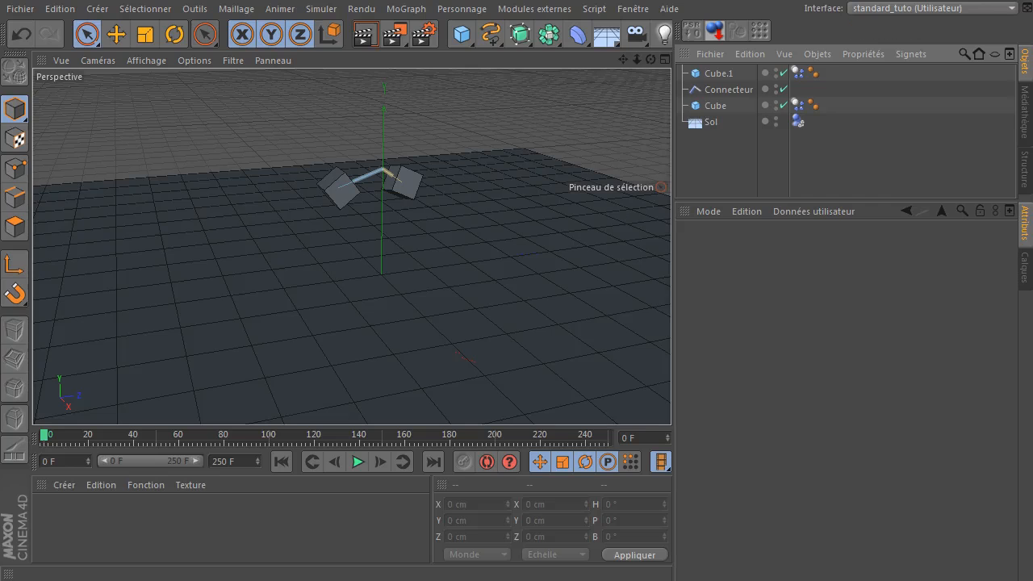